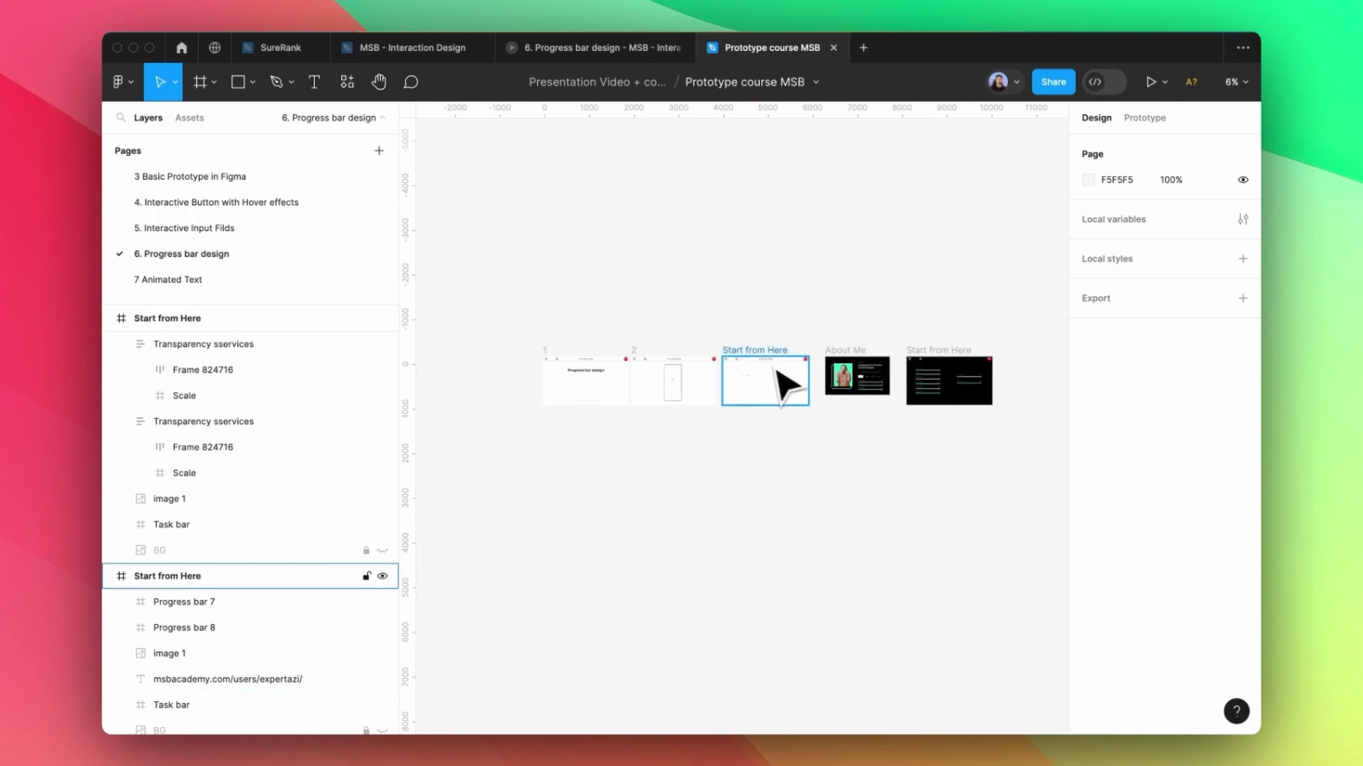
pyautogui.scroll(5, 784, 383)
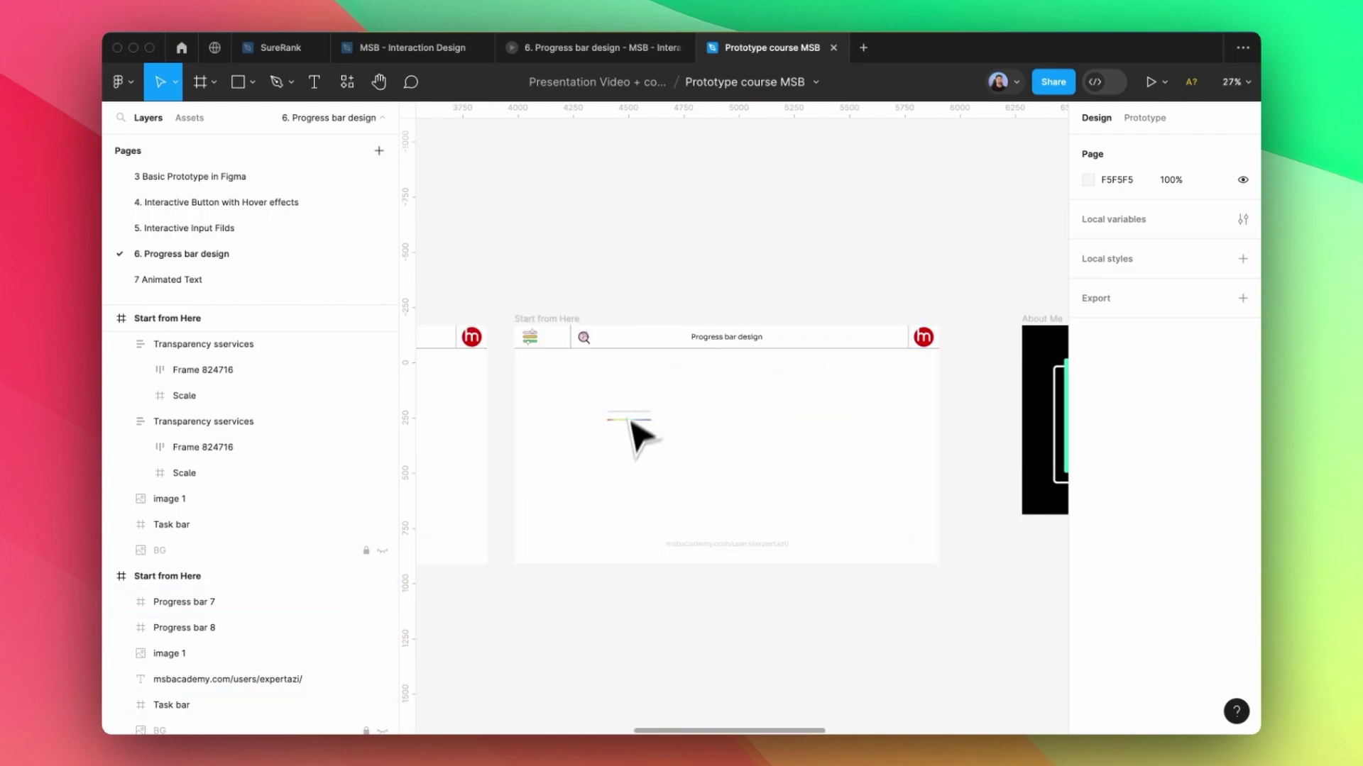
# Inspect the Start from Here frame by selecting its grey and rainbow progress bars
pyautogui.click(558, 382)
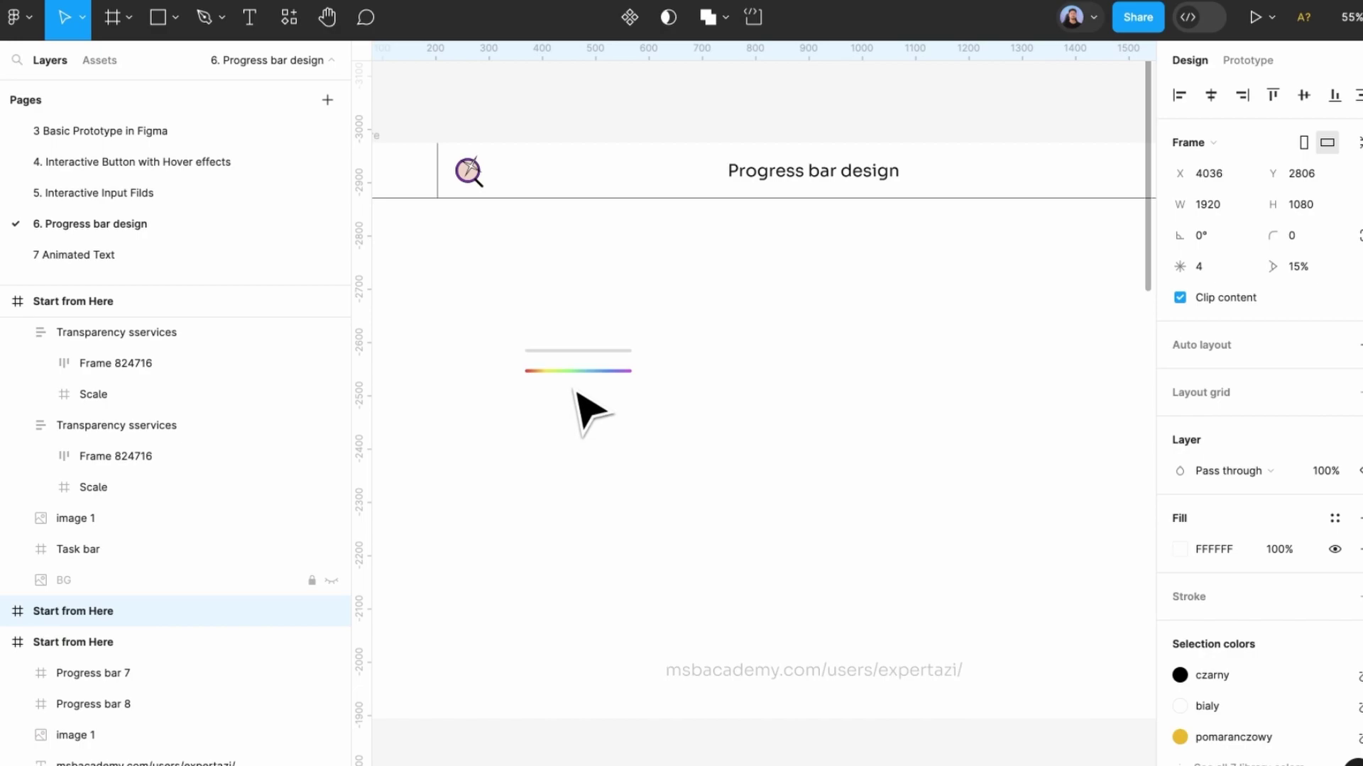
pyautogui.scroll(3, 576, 391)
pyautogui.scroll(3, 565, 368)
pyautogui.click(567, 377)
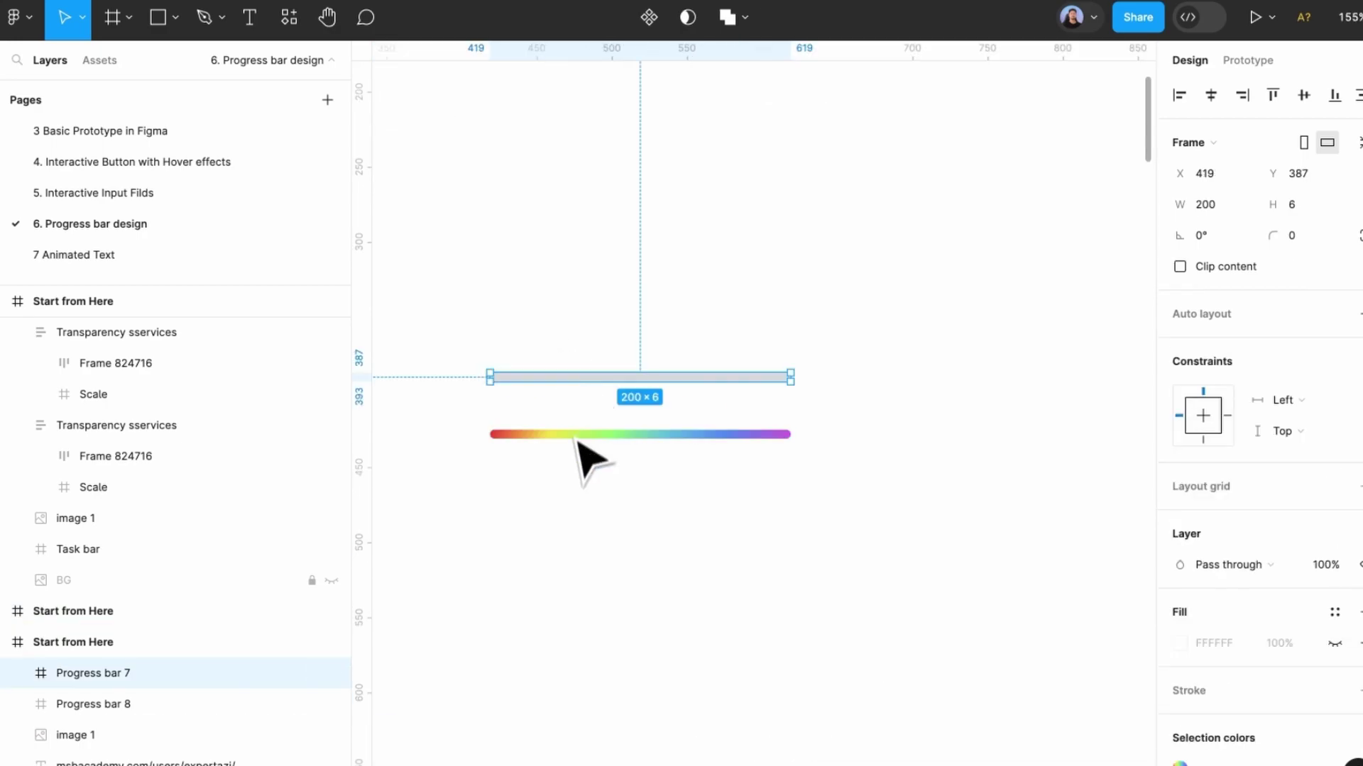
pyautogui.click(574, 461)
pyautogui.click(568, 435)
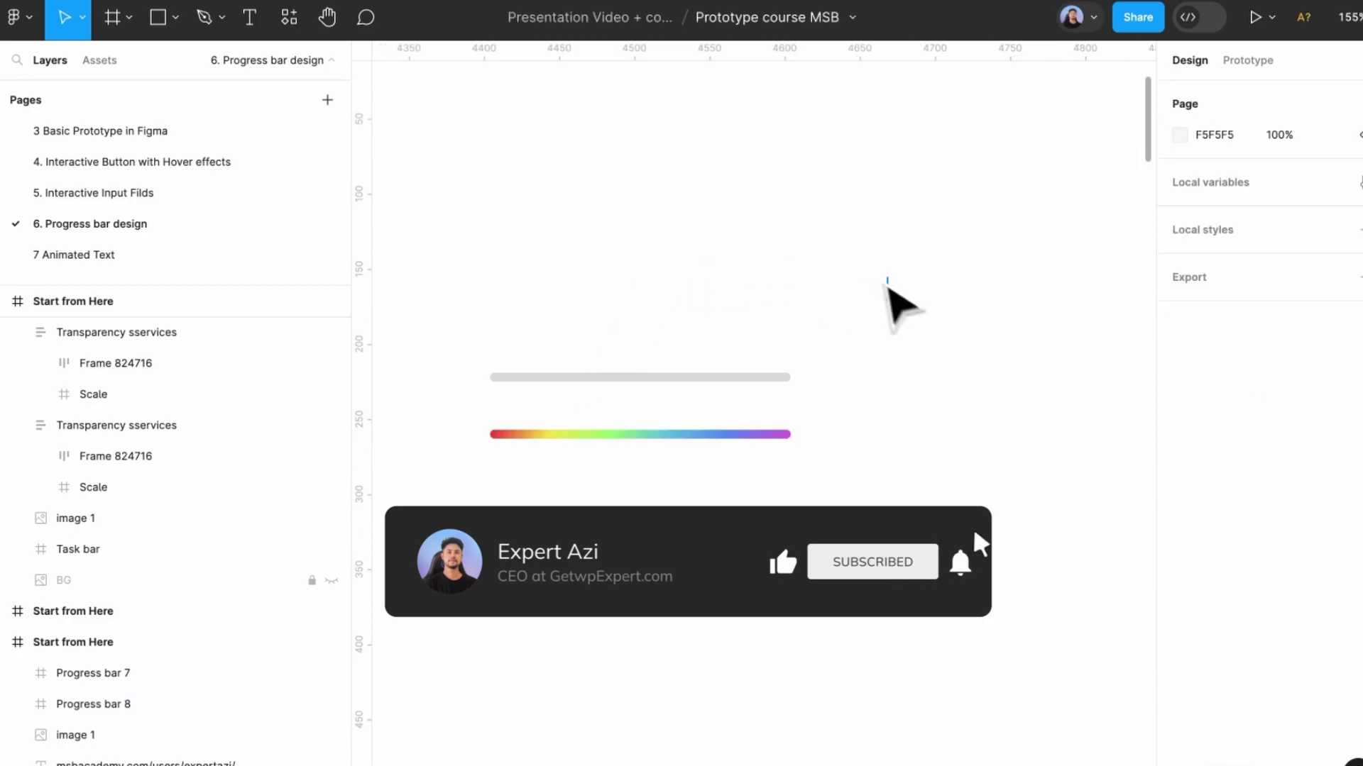
# Turn the grey and rainbow bars into a component set and rename it 'Progress bar 6'
pyautogui.moveTo(890, 279); pyautogui.dragTo(436, 505)
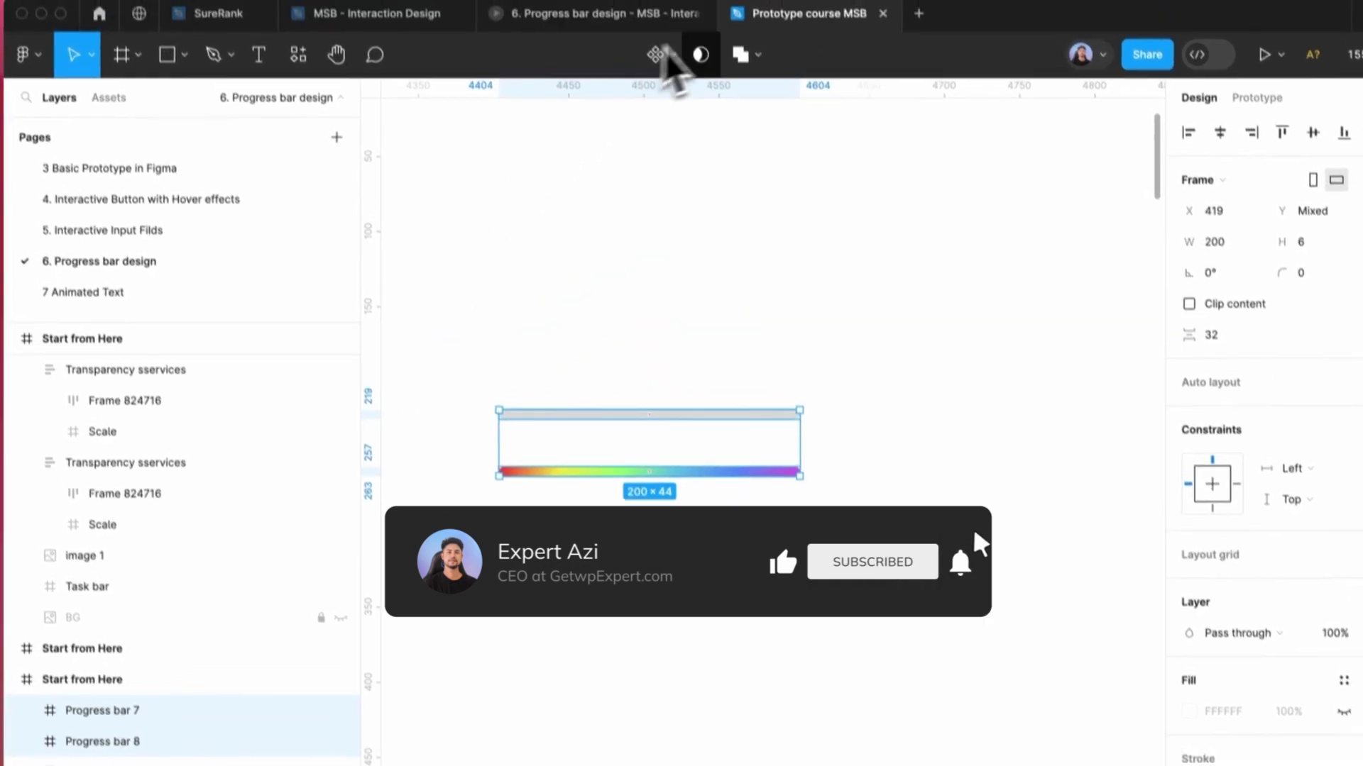
pyautogui.click(678, 85)
pyautogui.click(692, 174)
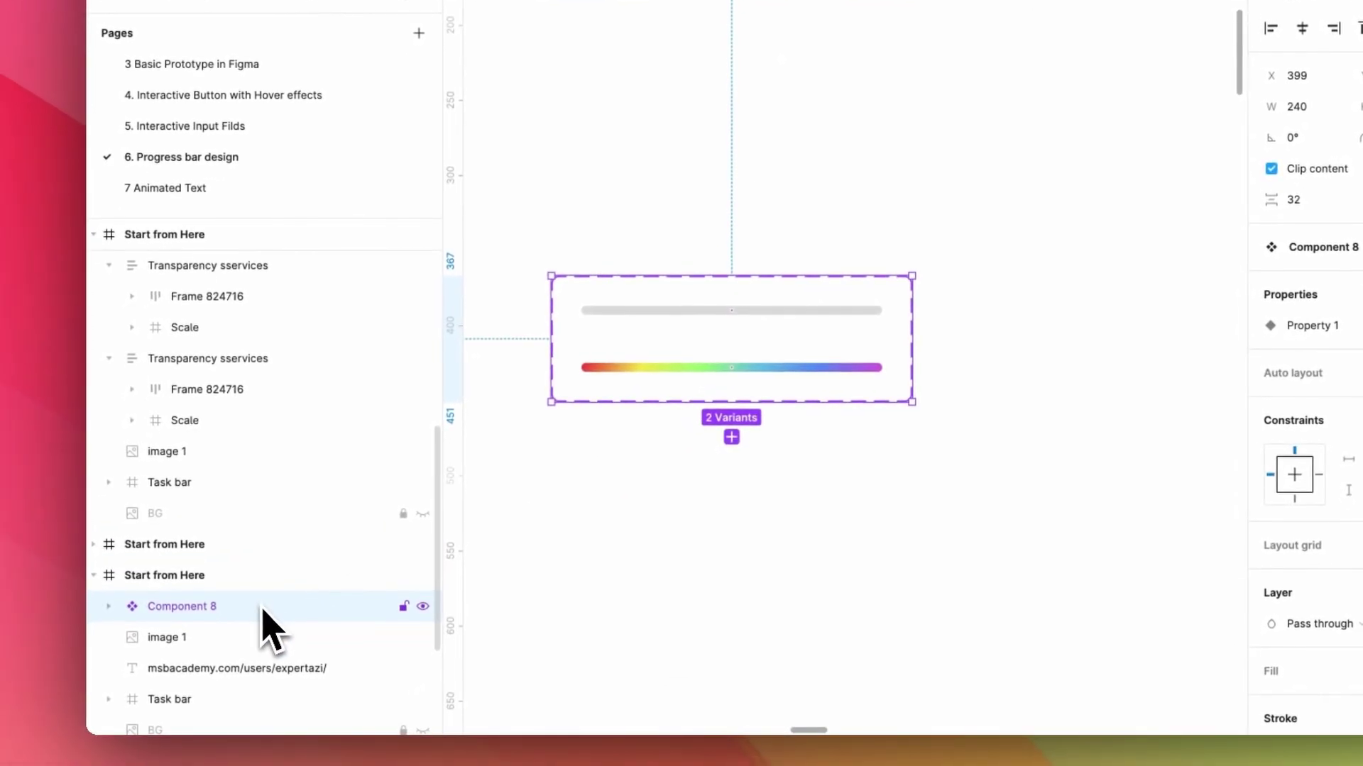
pyautogui.doubleClick(203, 607)
pyautogui.write('Progress')
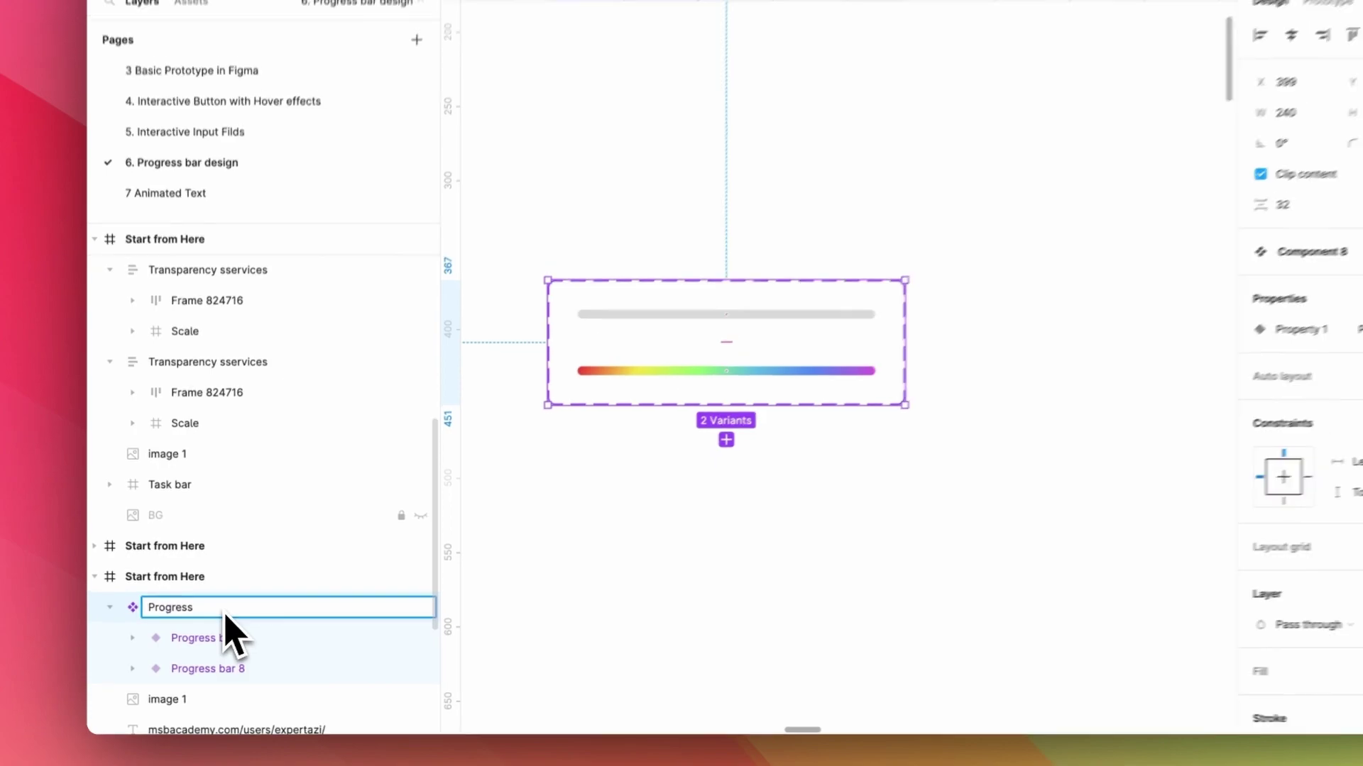
pyautogui.write(' bar 6')
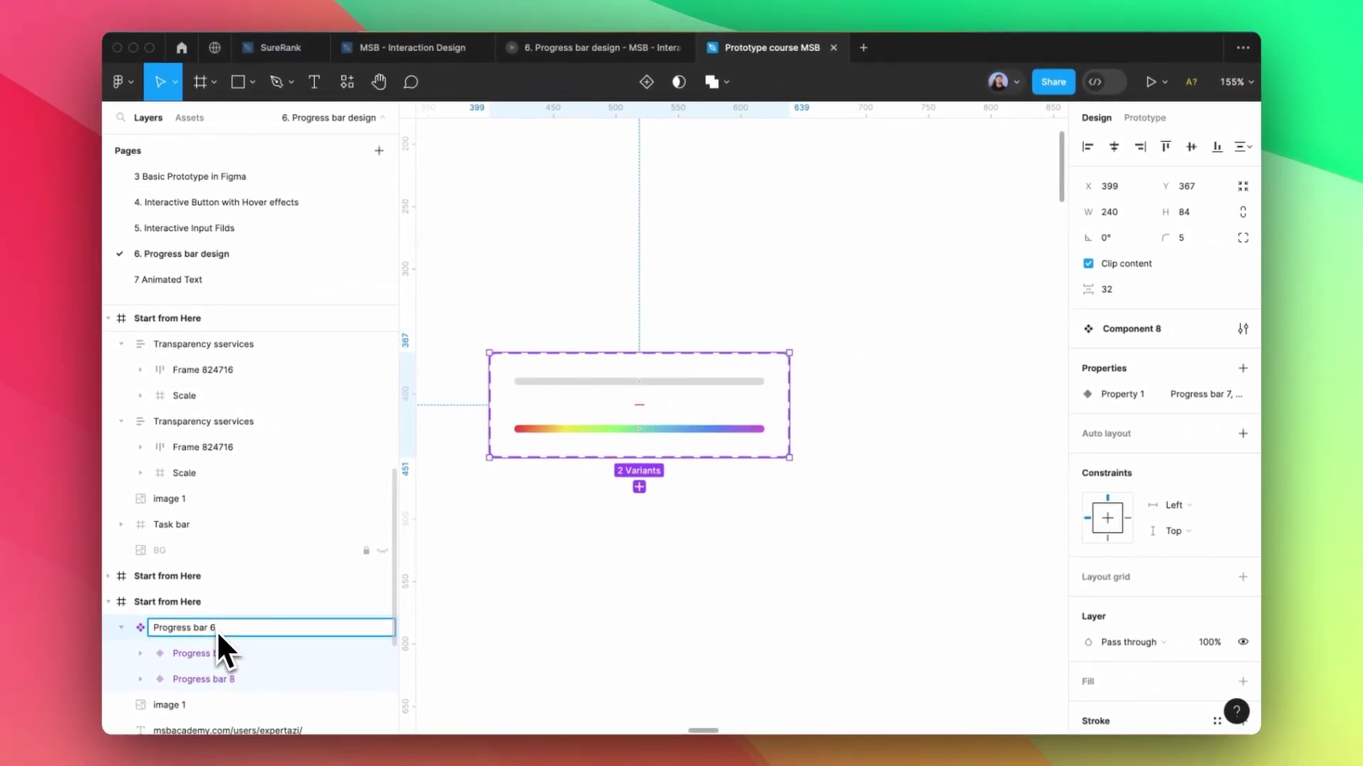
pyautogui.press('Return')
# Link the grey variant to rainbow: After delay 1ms, Smart animate, Slow, 5000ms
pyautogui.click(652, 396)
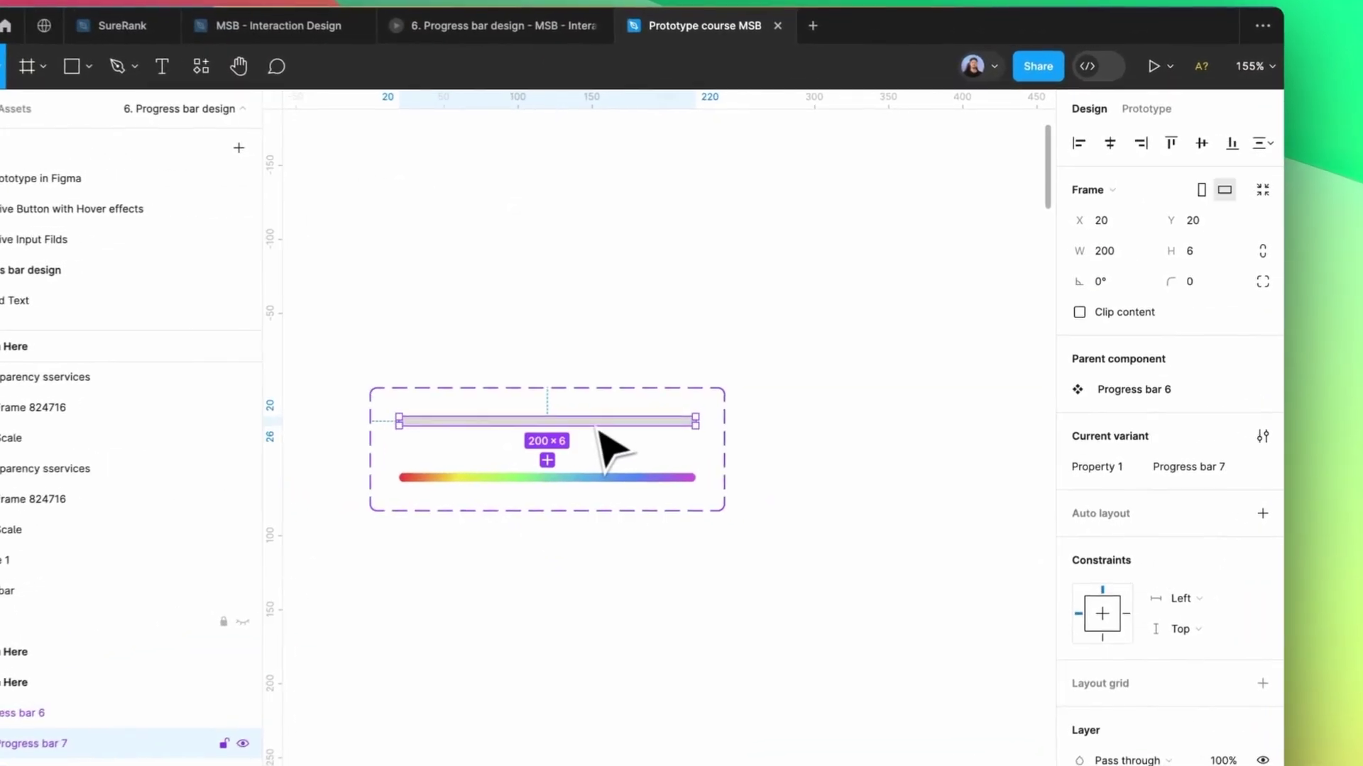
pyautogui.click(1159, 115)
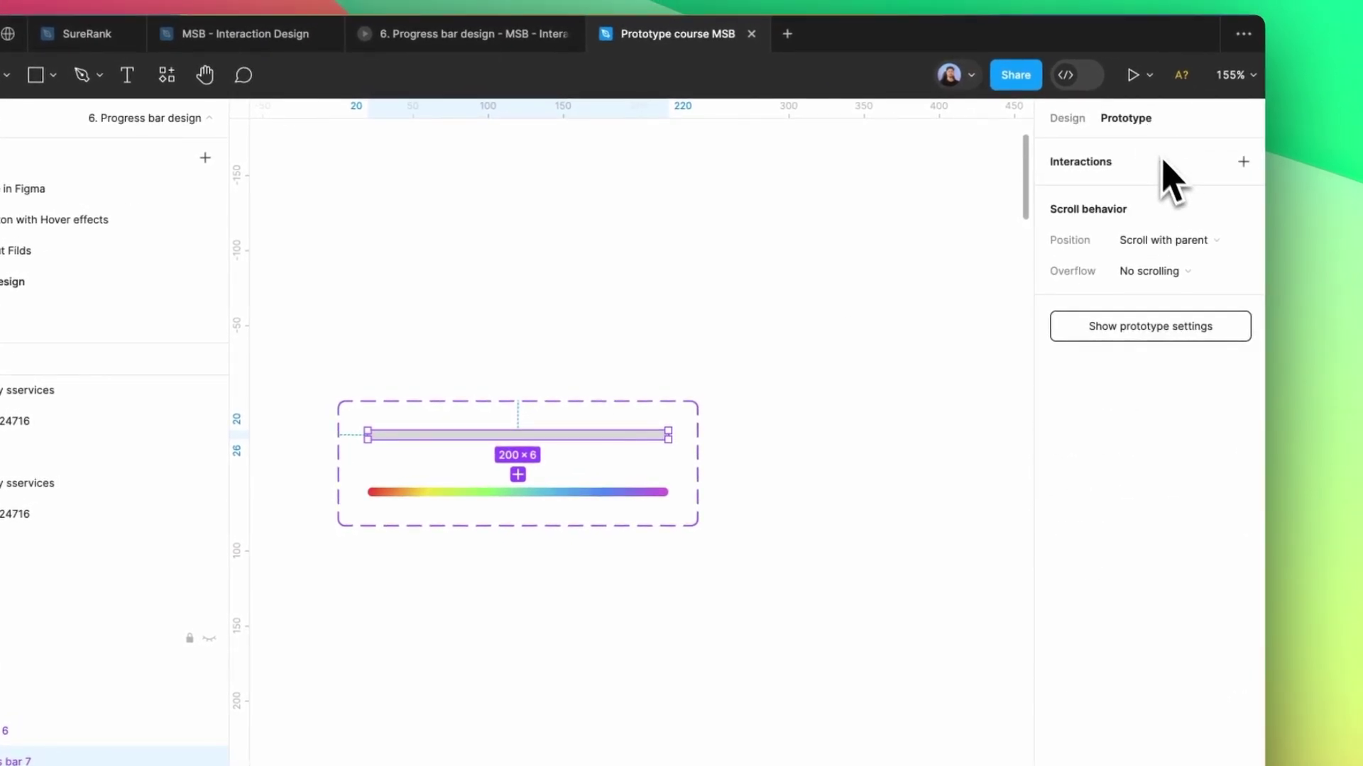
pyautogui.moveTo(695, 422)
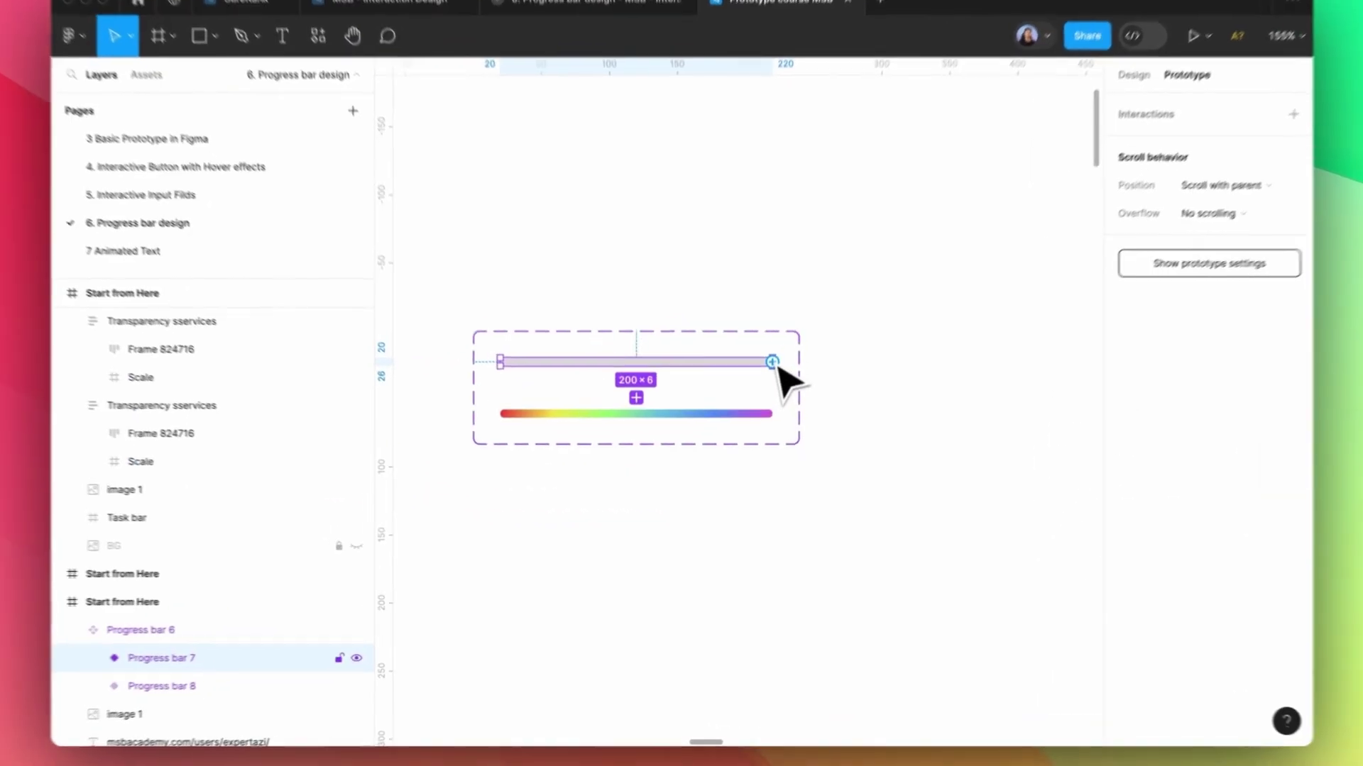
pyautogui.moveTo(764, 383)
pyautogui.mouseDown()
pyautogui.moveTo(711, 445)
pyautogui.moveTo(652, 390)
pyautogui.moveTo(642, 426)
pyautogui.mouseUp()
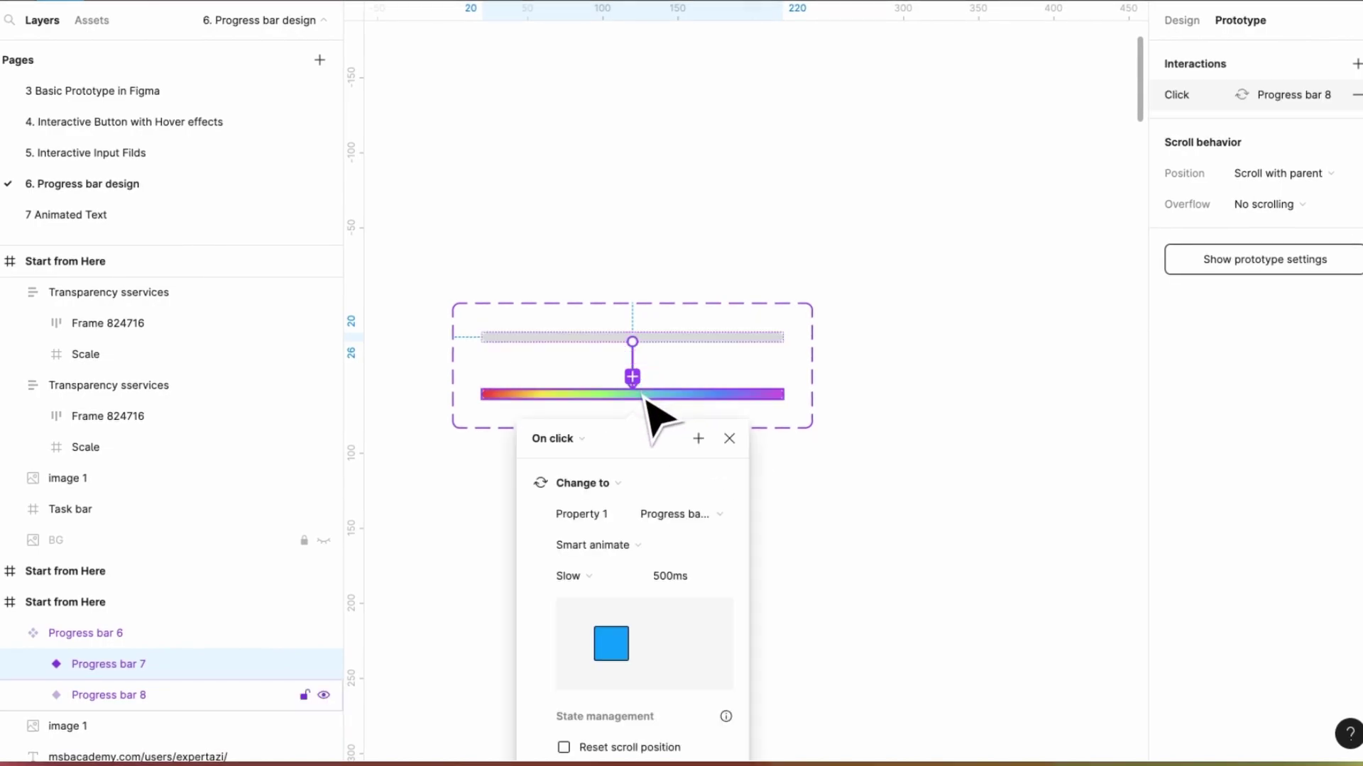
pyautogui.click(579, 450)
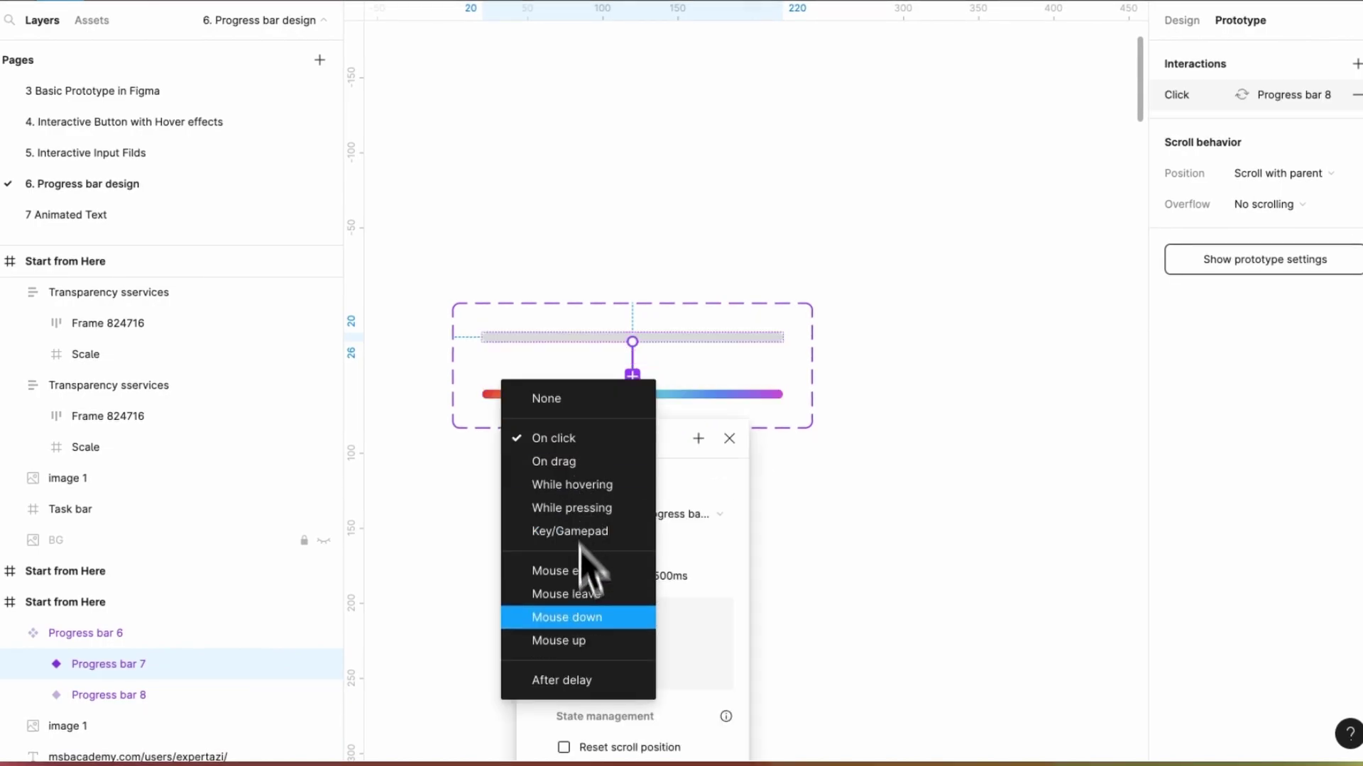
pyautogui.click(594, 686)
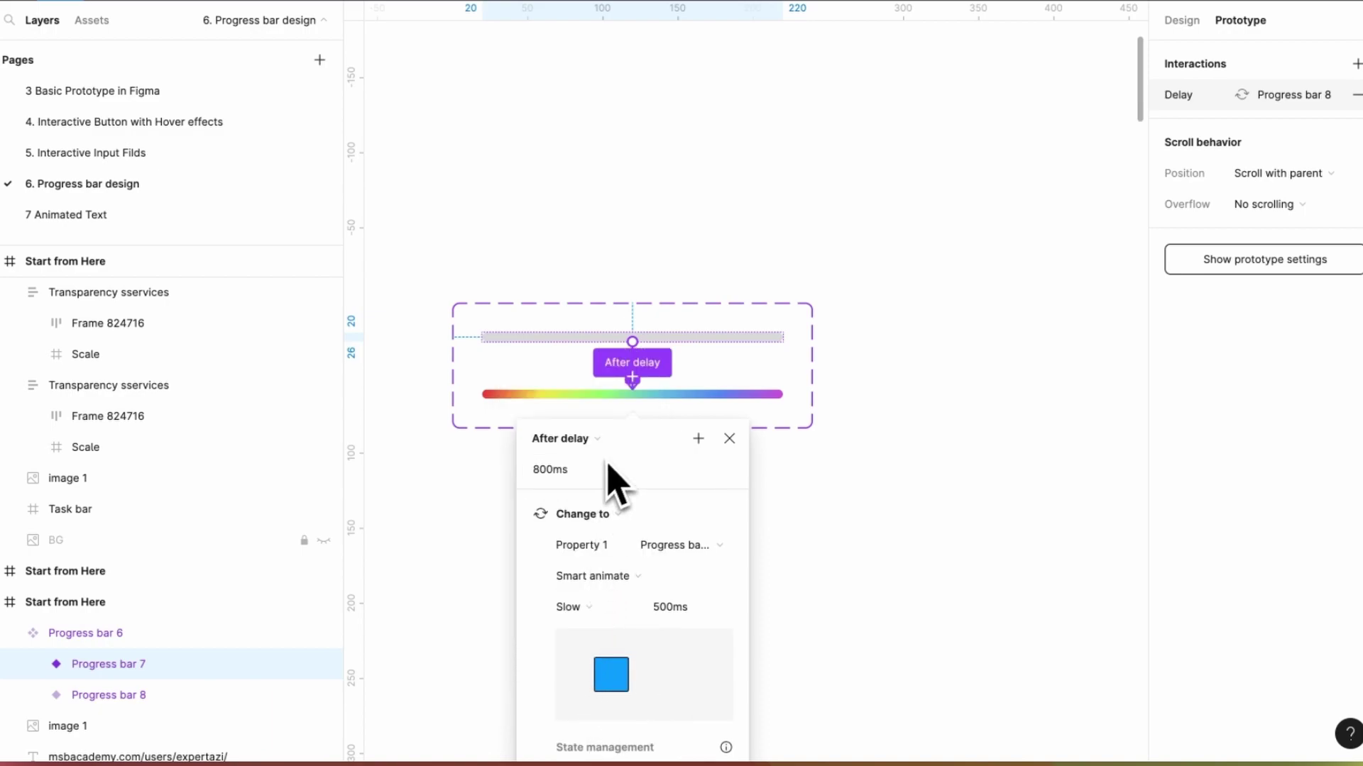
pyautogui.click(550, 469)
pyautogui.write('100')
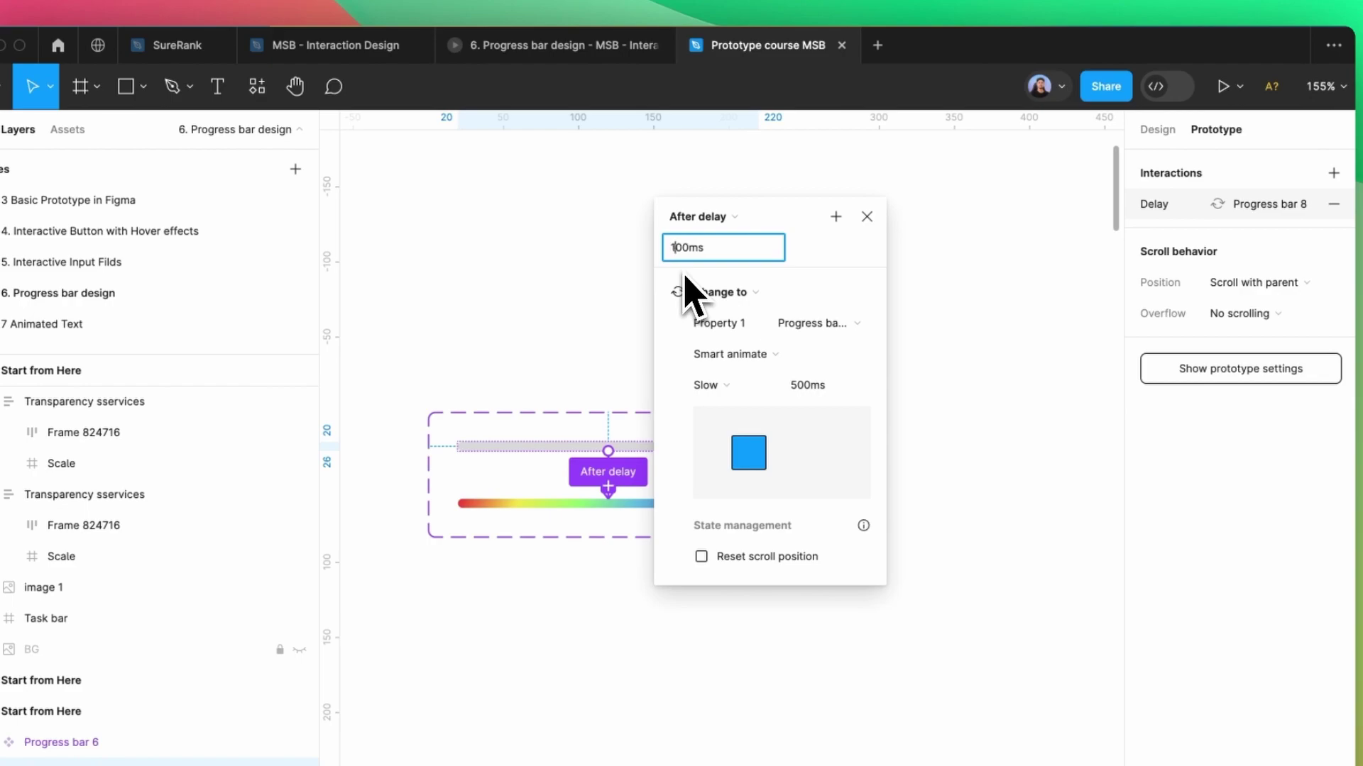
pyautogui.write('1')
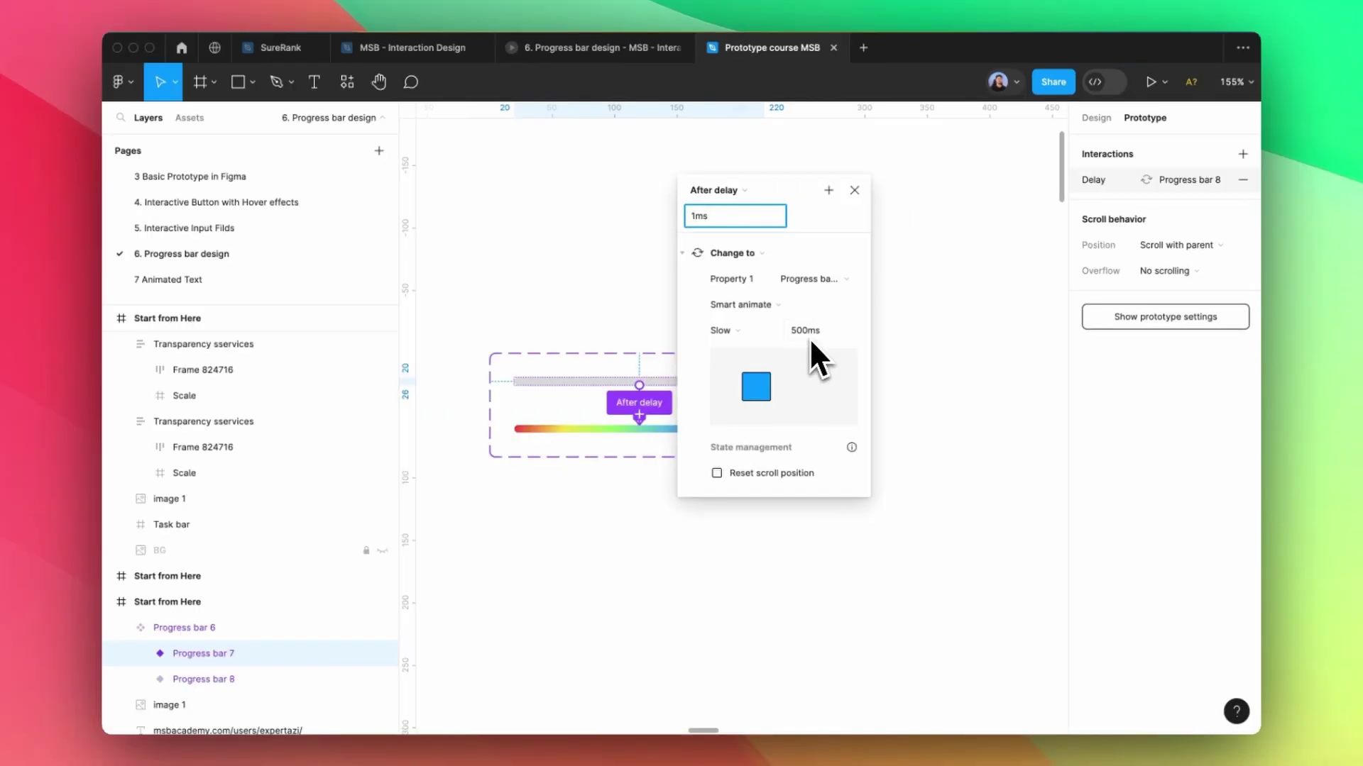
pyautogui.click(734, 353)
pyautogui.click(757, 330)
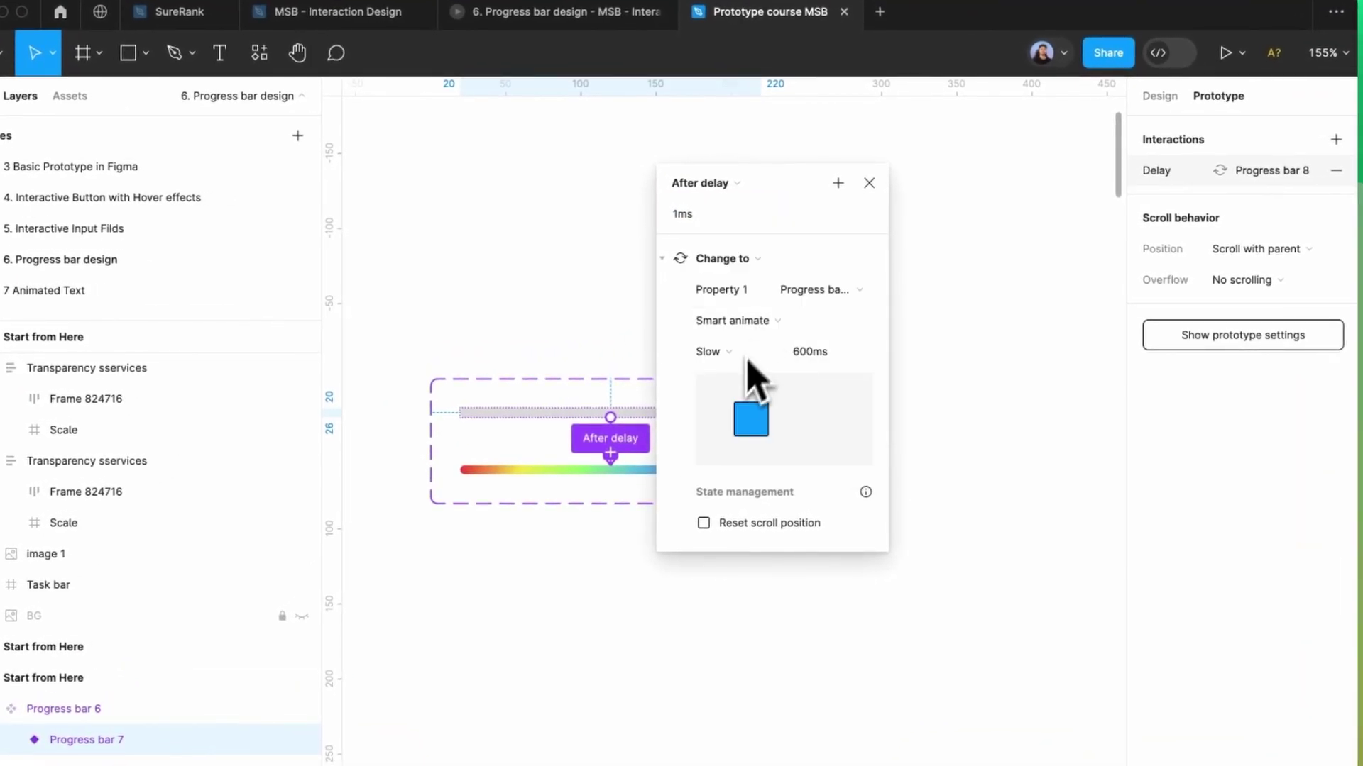
pyautogui.click(739, 355)
pyautogui.click(742, 357)
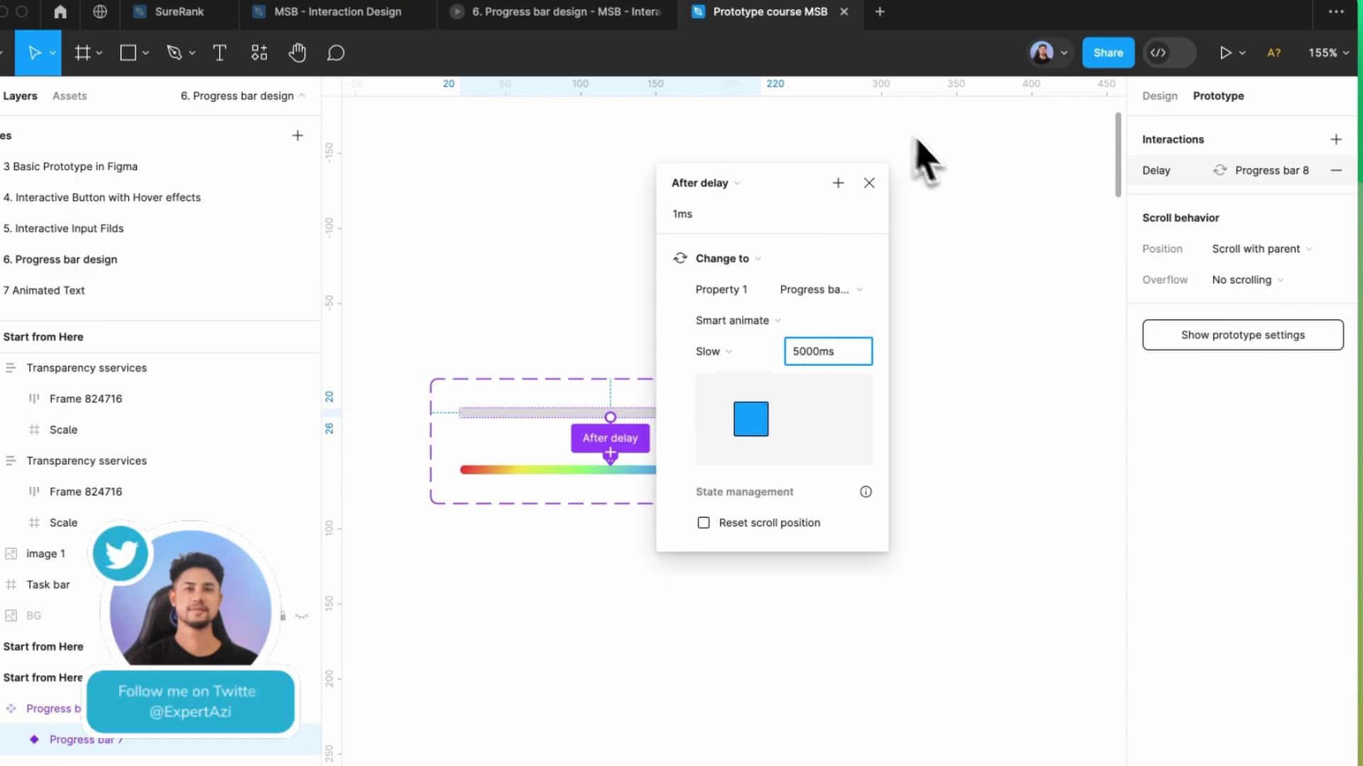
pyautogui.click(869, 183)
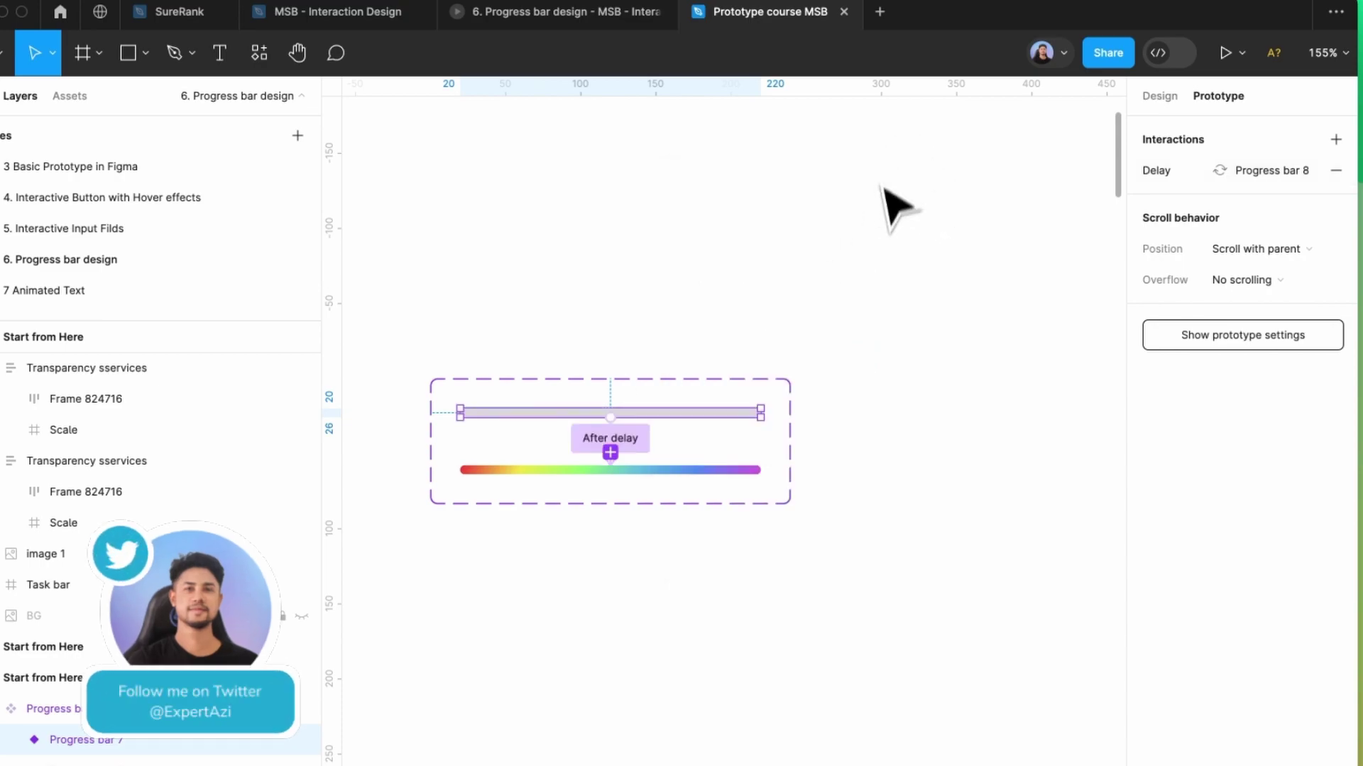
# Connect the rainbow variant back to the grey variant
pyautogui.click(751, 475)
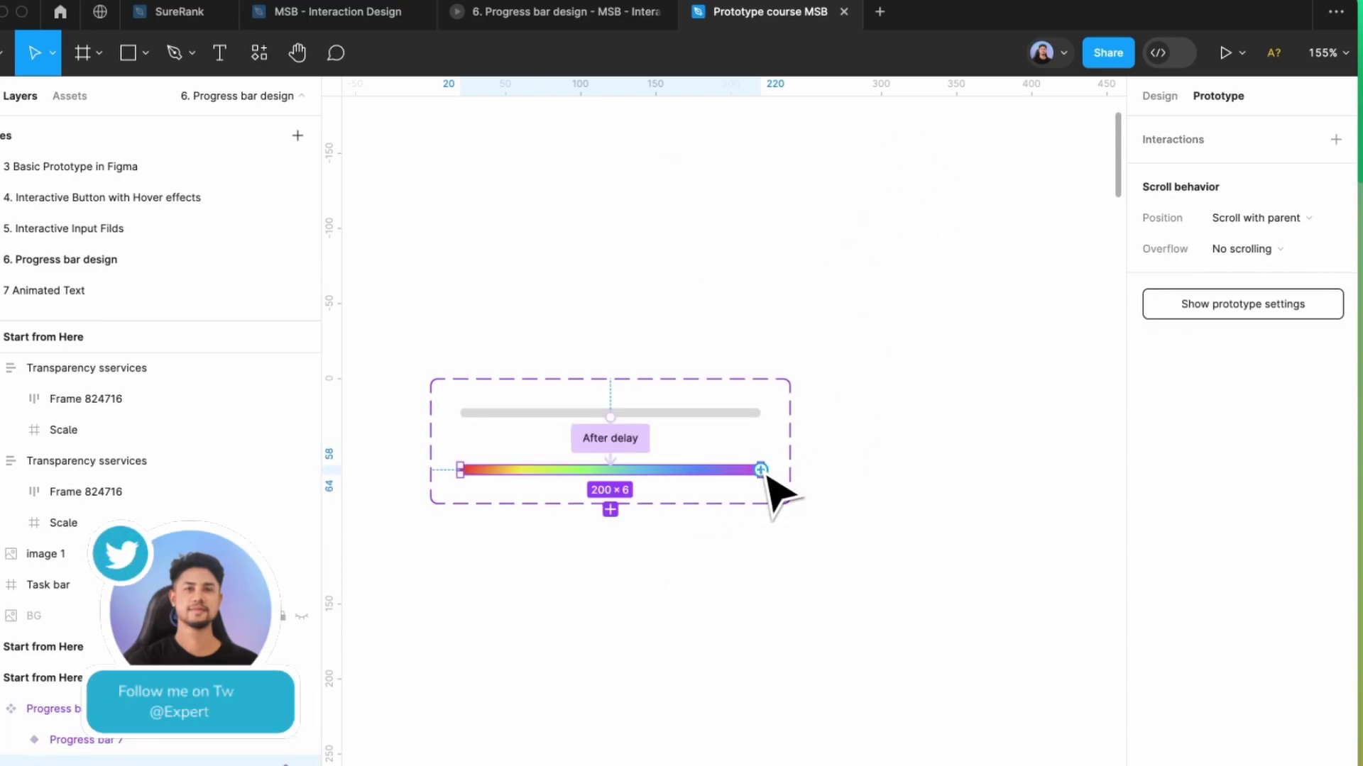
pyautogui.moveTo(760, 469); pyautogui.dragTo(758, 424)
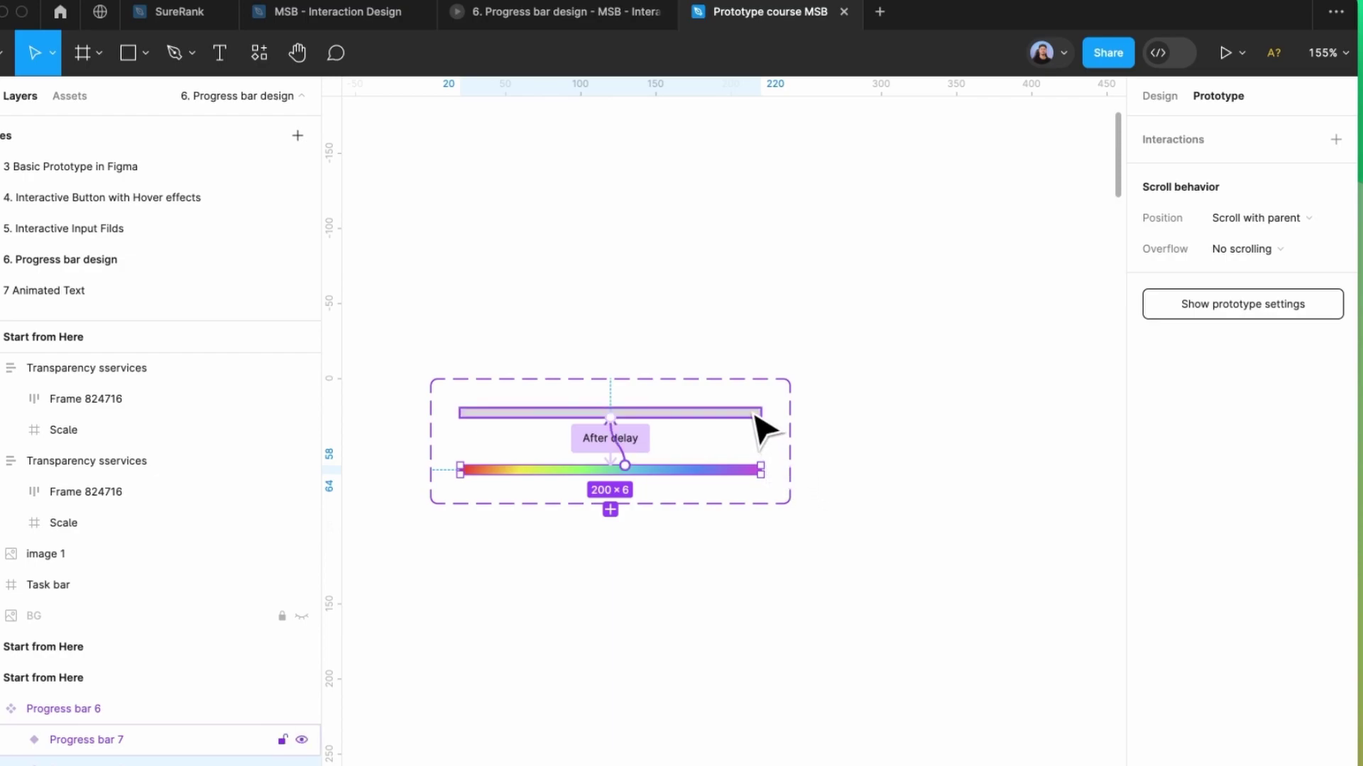
pyautogui.moveTo(759, 424); pyautogui.dragTo(756, 426)
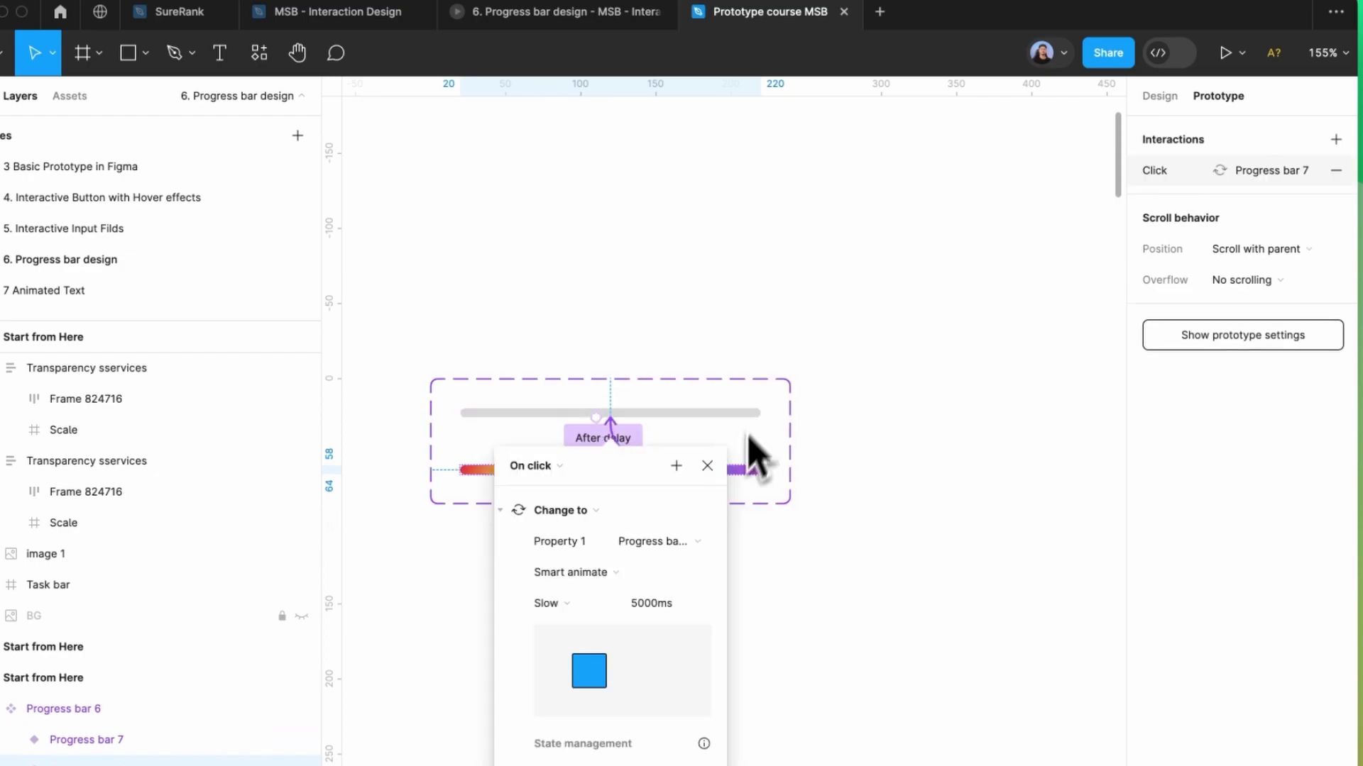
# Drag a Progress bar 6 instance from local components, then delete the misplaced copy
pyautogui.click(707, 465)
pyautogui.keyDown('ctrl'); pyautogui.scroll(-5, 717, 469); pyautogui.keyUp('ctrl')
pyautogui.keyDown('ctrl'); pyautogui.scroll(-5, 820, 436); pyautogui.keyUp('ctrl')
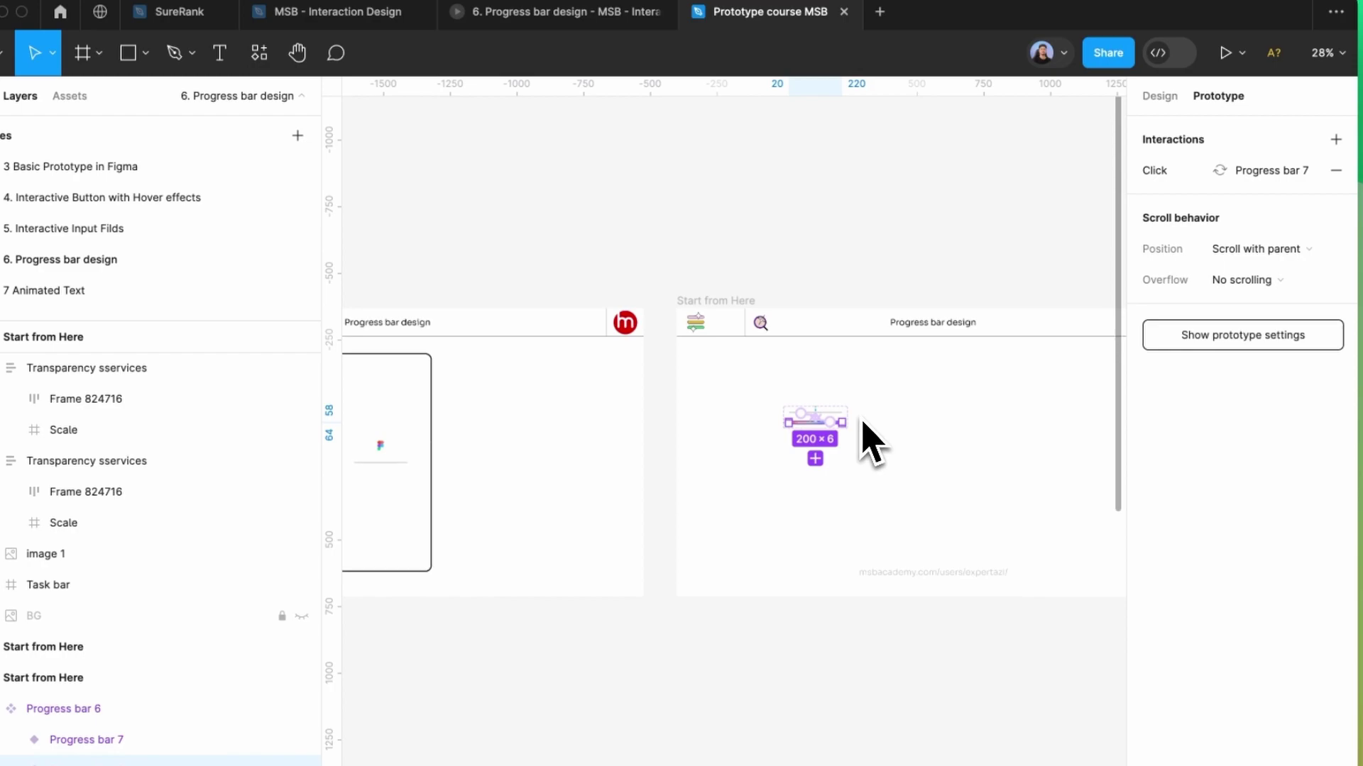
pyautogui.keyDown('ctrl'); pyautogui.scroll(-2, 841, 437); pyautogui.keyUp('ctrl')
pyautogui.keyDown('ctrl'); pyautogui.scroll(5, 682, 468); pyautogui.keyUp('ctrl')
pyautogui.keyDown('ctrl'); pyautogui.scroll(3, 554, 490); pyautogui.keyUp('ctrl')
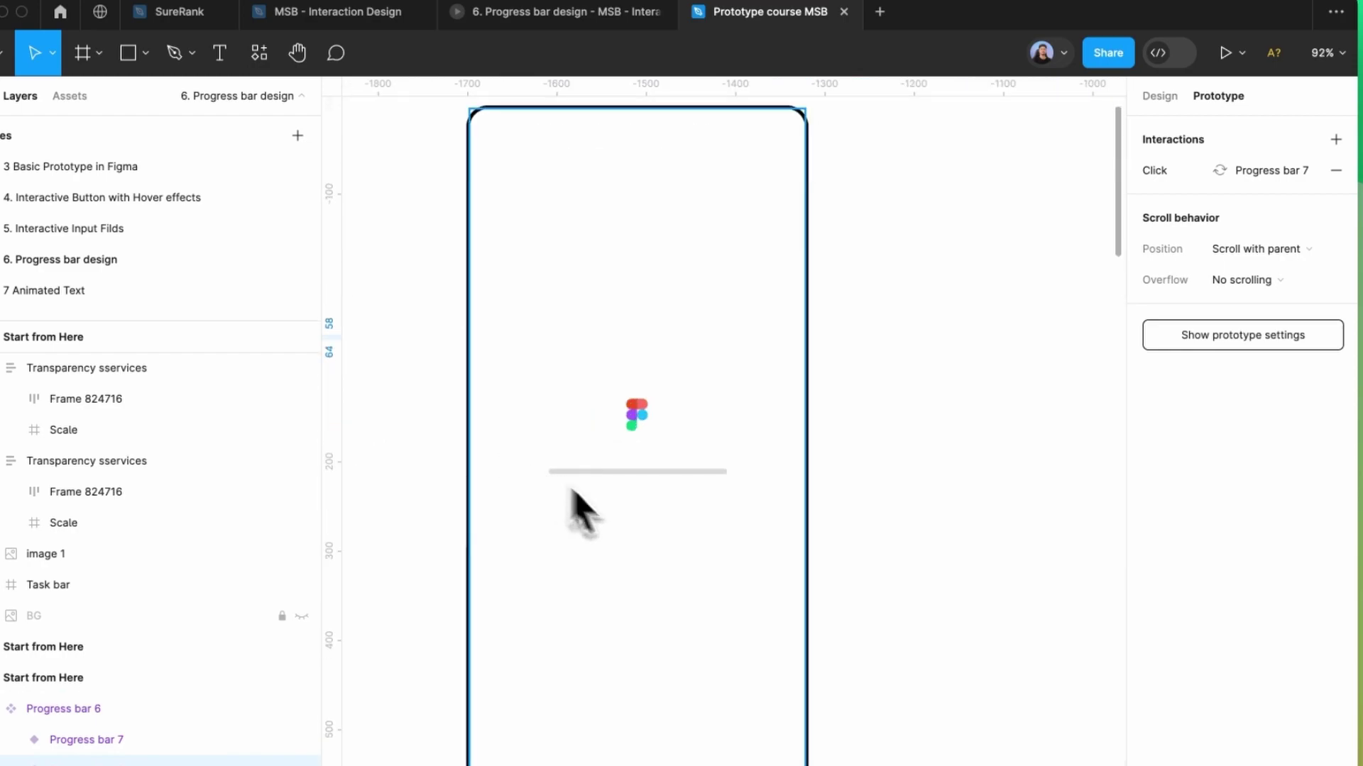
pyautogui.click(368, 50)
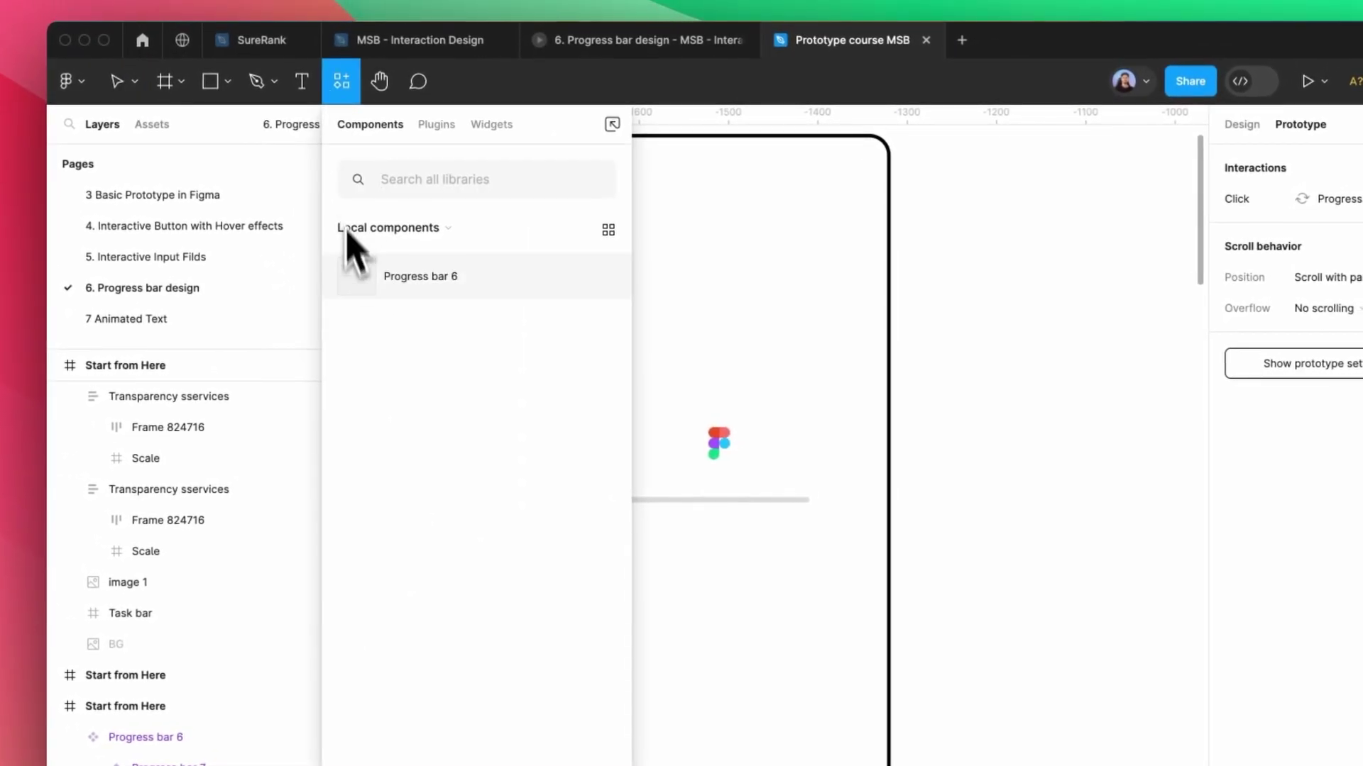
pyautogui.moveTo(384, 309); pyautogui.dragTo(1017, 477)
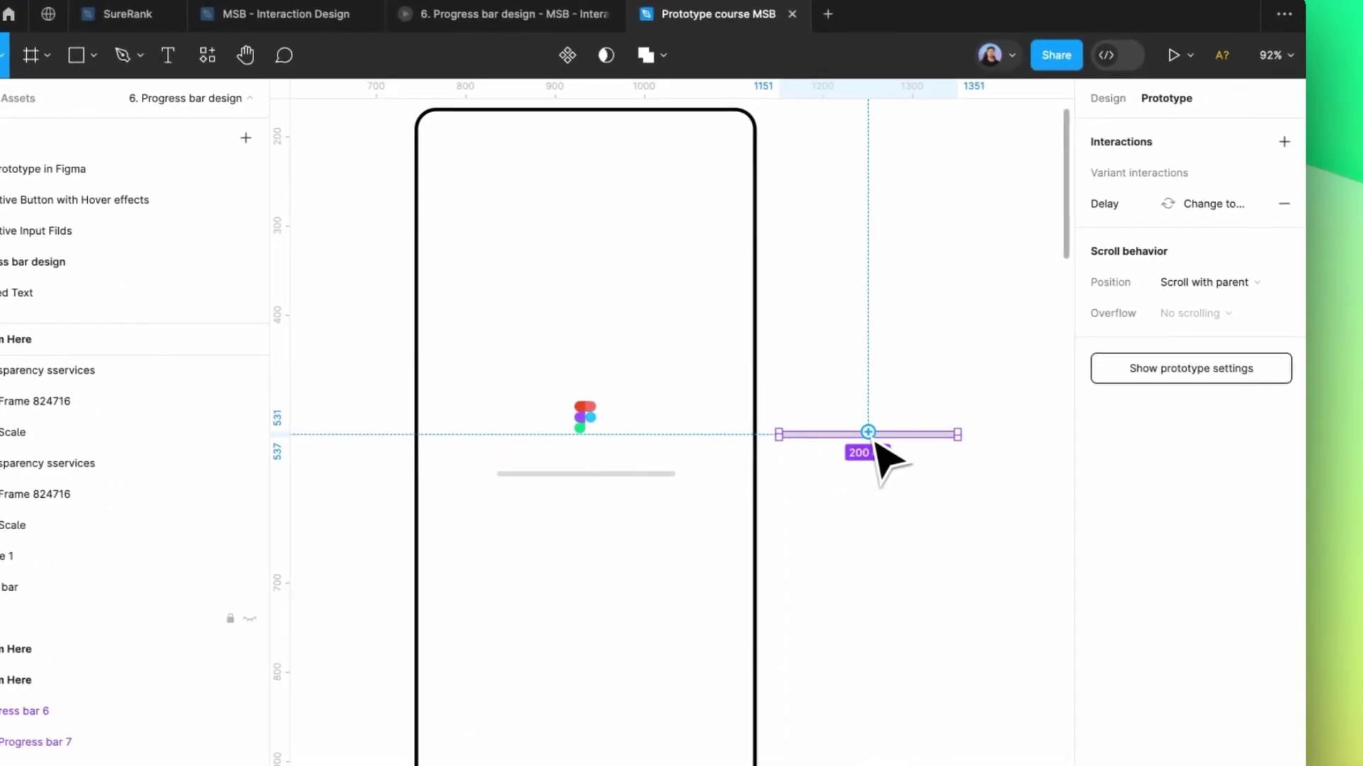
pyautogui.press('Delete')
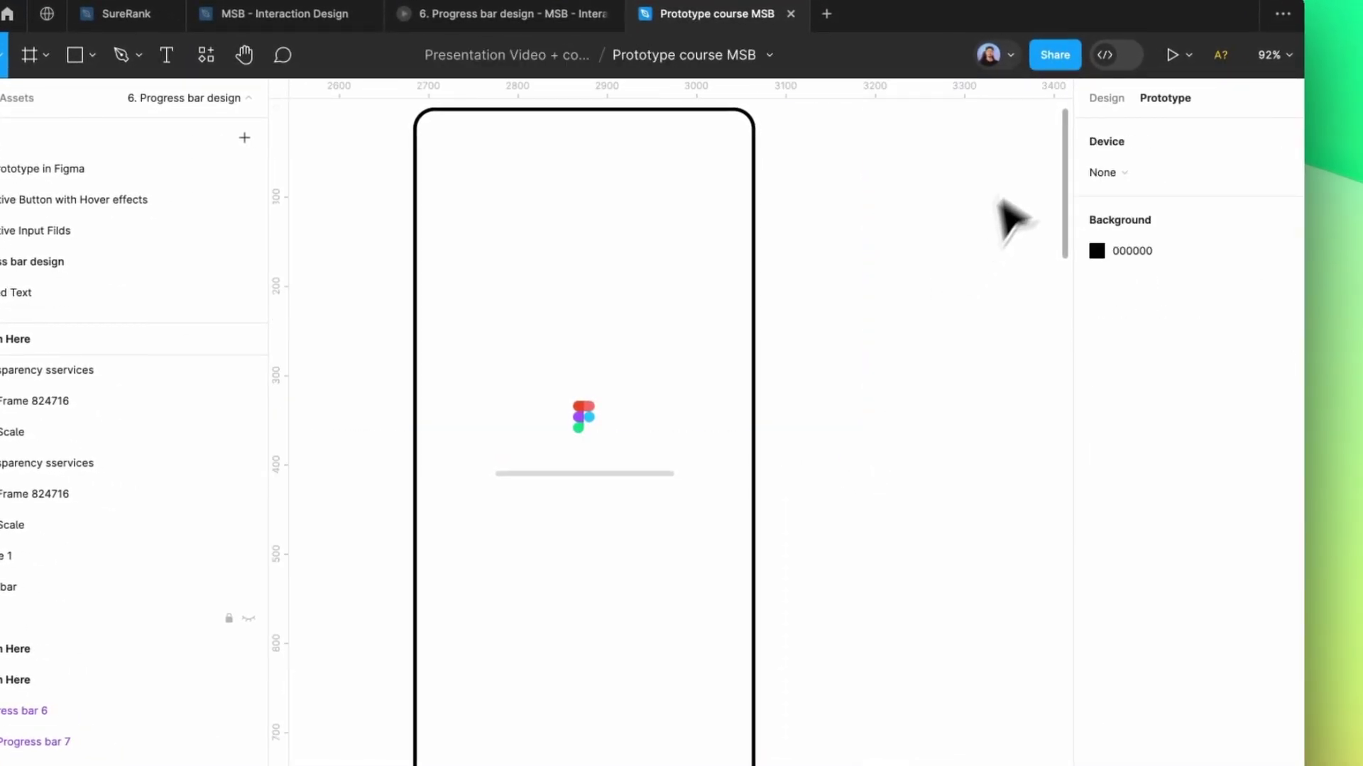
pyautogui.click(1105, 98)
# Paste a Progress bar 6 instance into the Mobile frame over the old grey bar
pyautogui.click(612, 476)
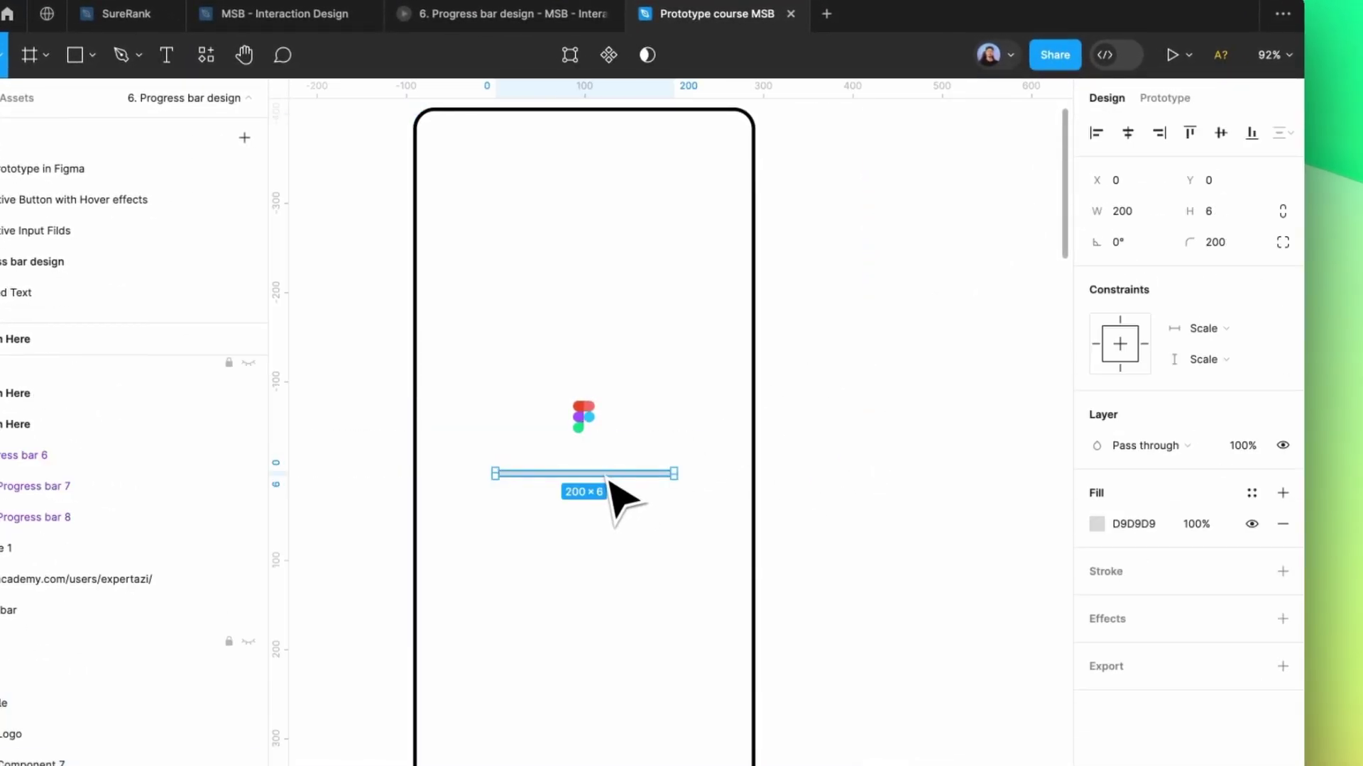
pyautogui.click(231, 626)
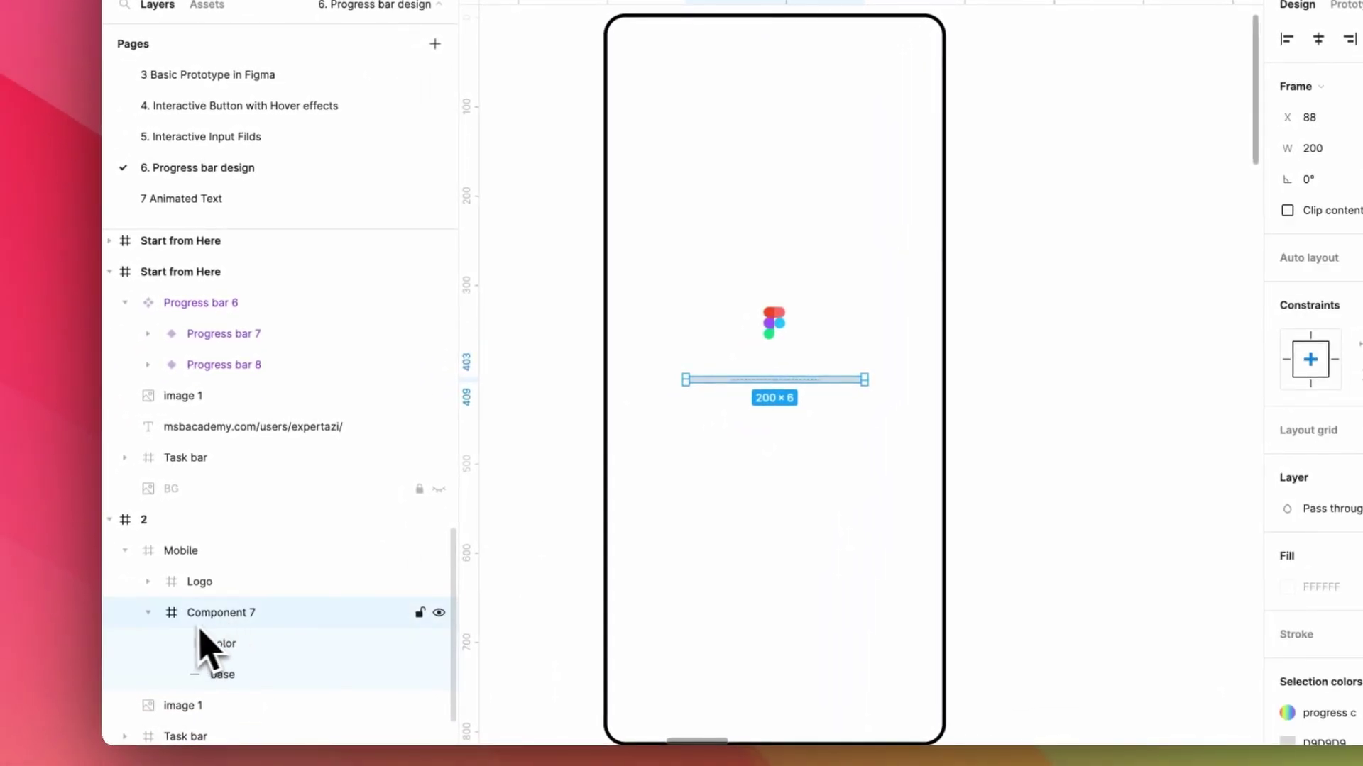
pyautogui.click(149, 614)
pyautogui.click(216, 566)
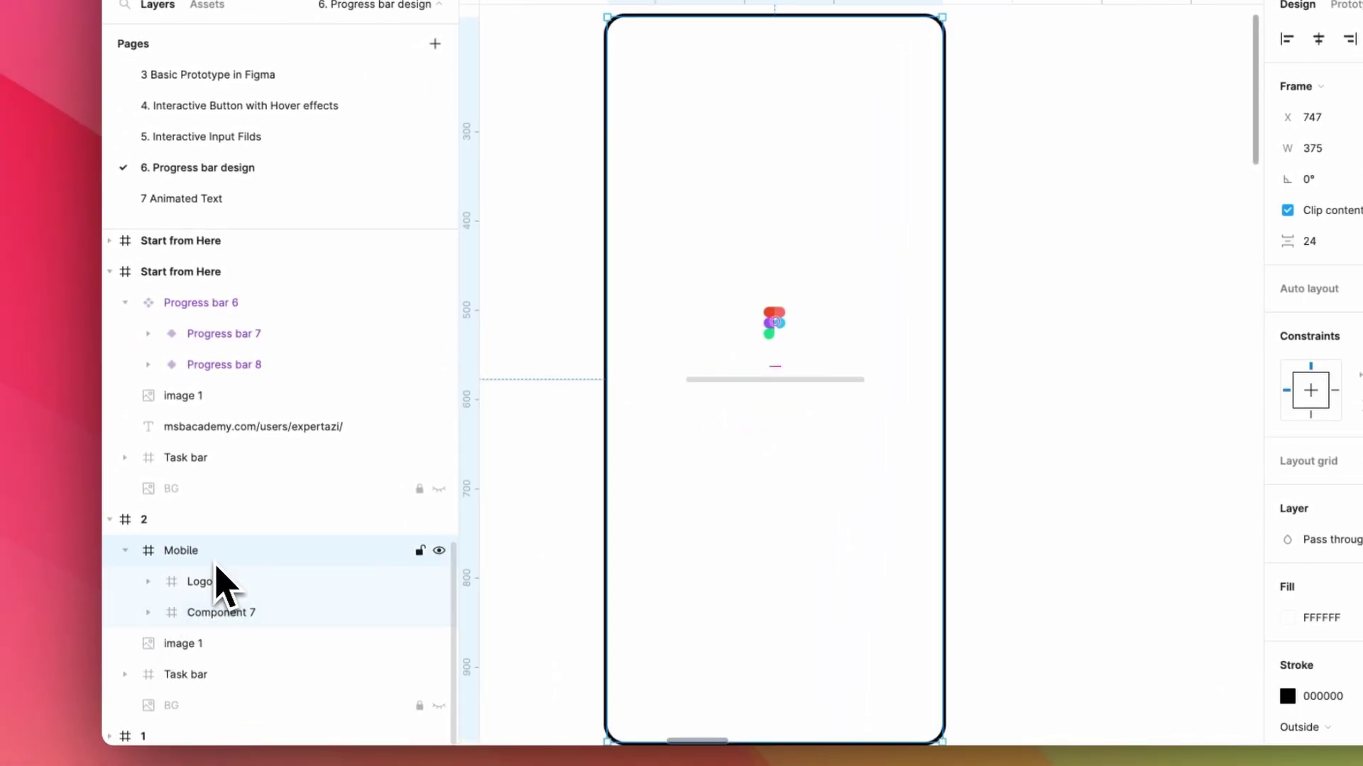
pyautogui.hotkey('ctrl', 'v')
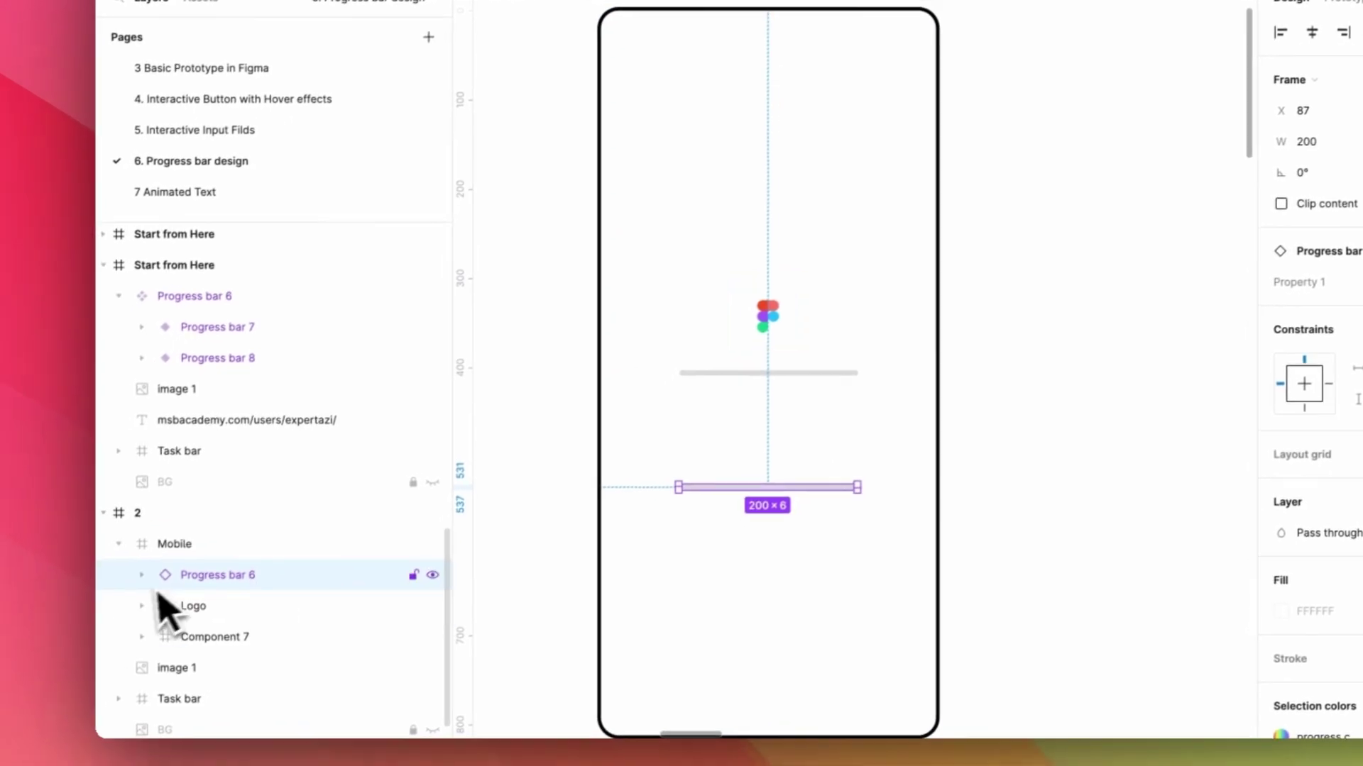
pyautogui.moveTo(810, 490)
pyautogui.mouseDown()
pyautogui.moveTo(807, 379)
pyautogui.moveTo(770, 430)
pyautogui.moveTo(776, 448)
pyautogui.mouseUp()
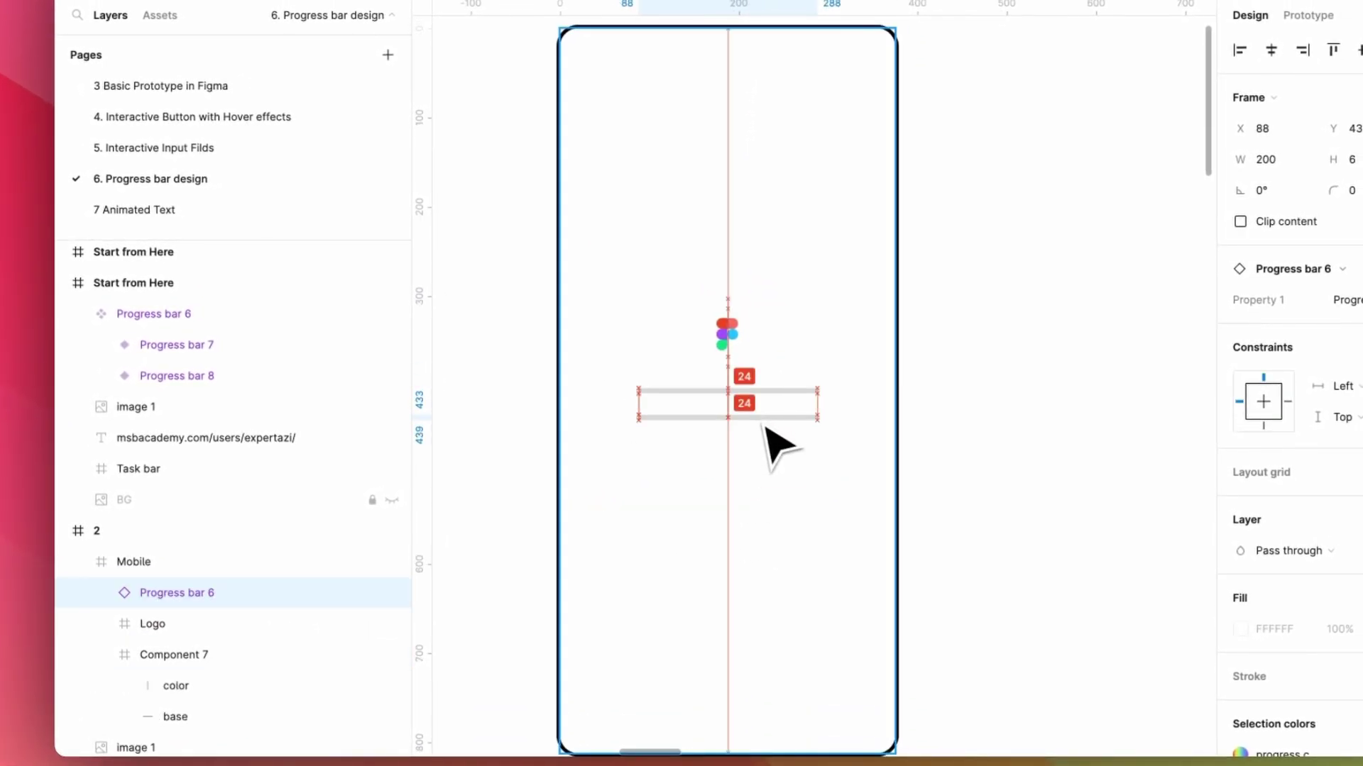
# Delete the extra Component 7 bar and centre Progress bar 6 beneath the logo
pyautogui.click(228, 654)
pyautogui.press('Delete')
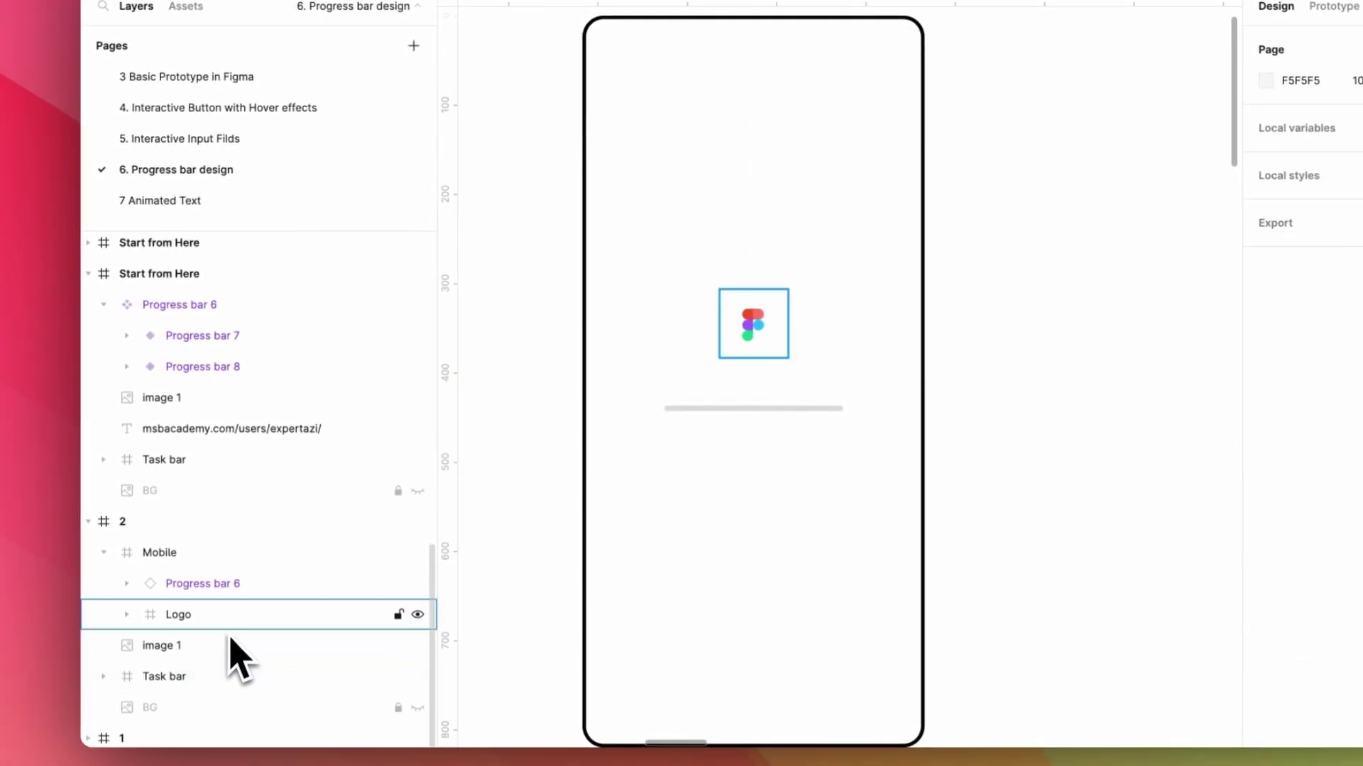
pyautogui.click(230, 618)
pyautogui.click(219, 586)
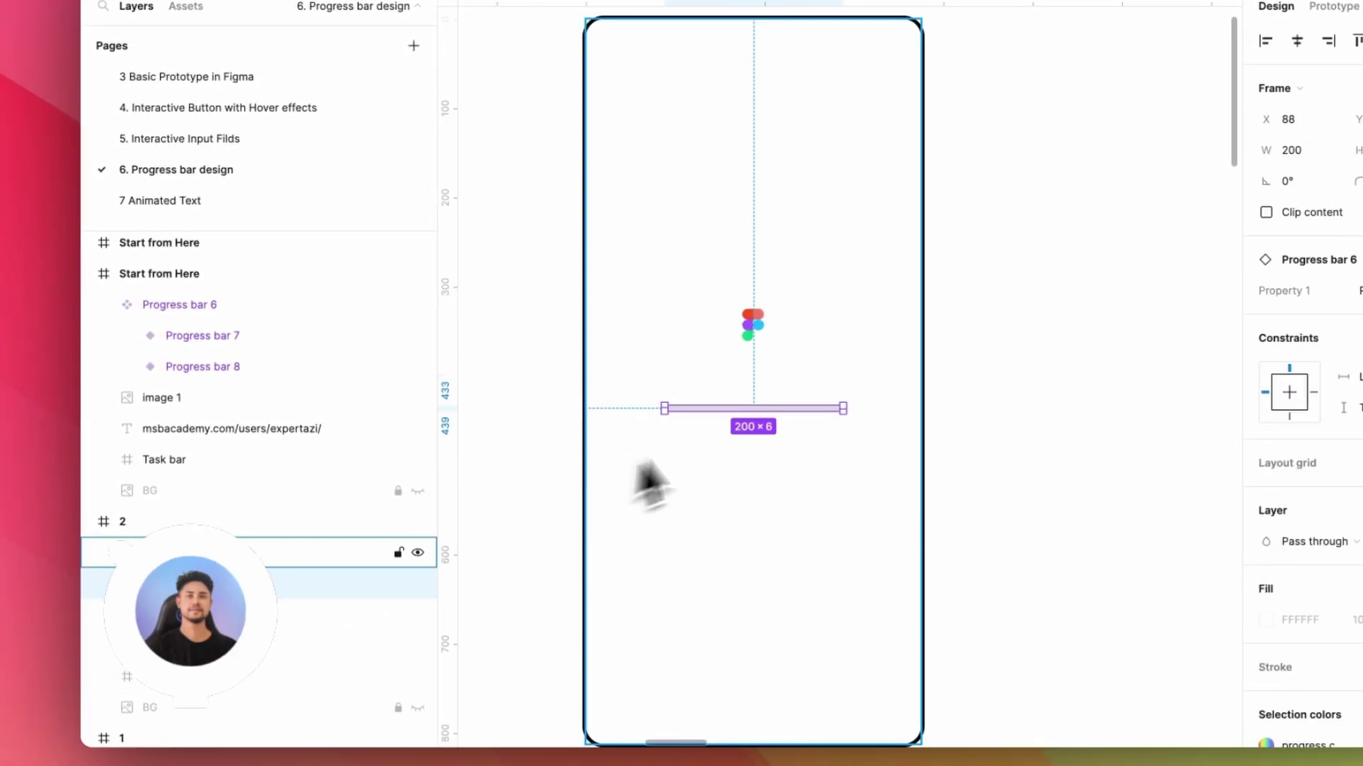
pyautogui.moveTo(751, 417); pyautogui.dragTo(753, 372)
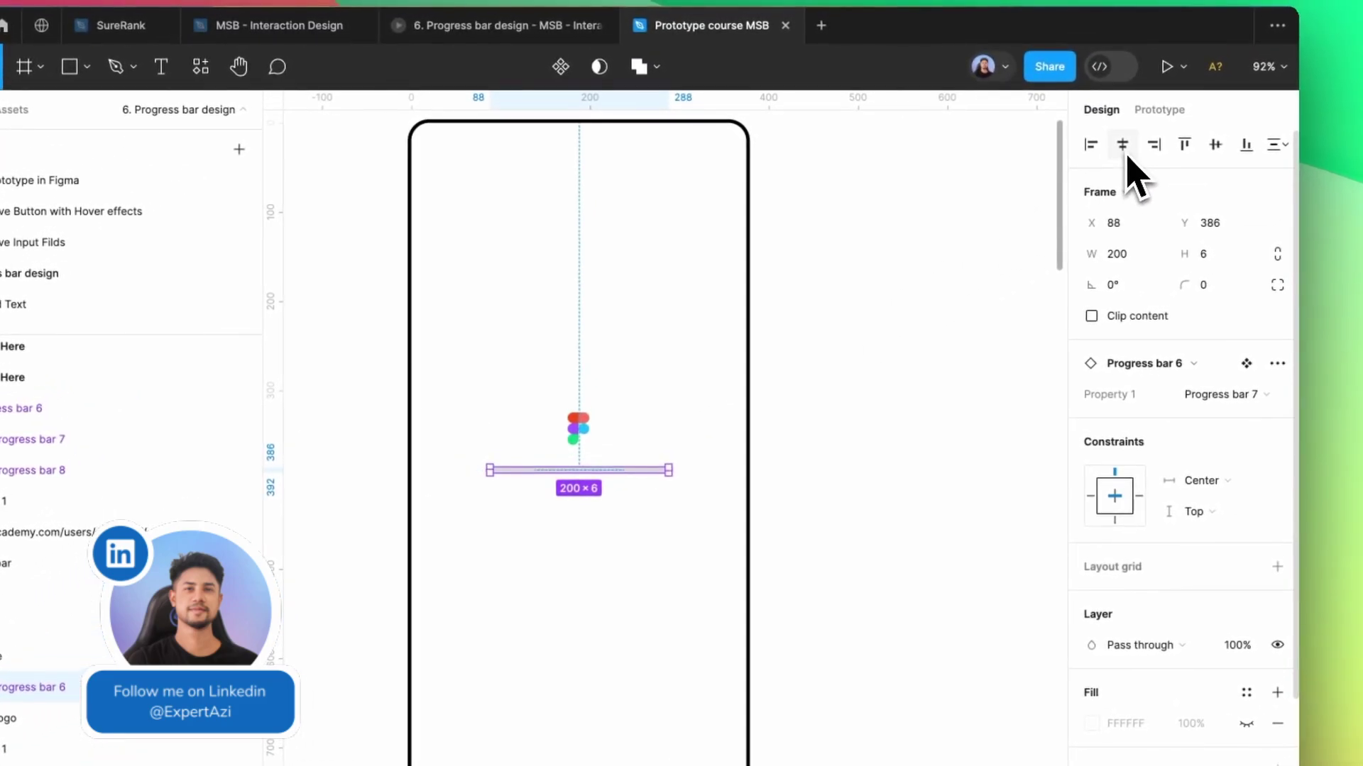
pyautogui.scroll(-5, 623, 358)
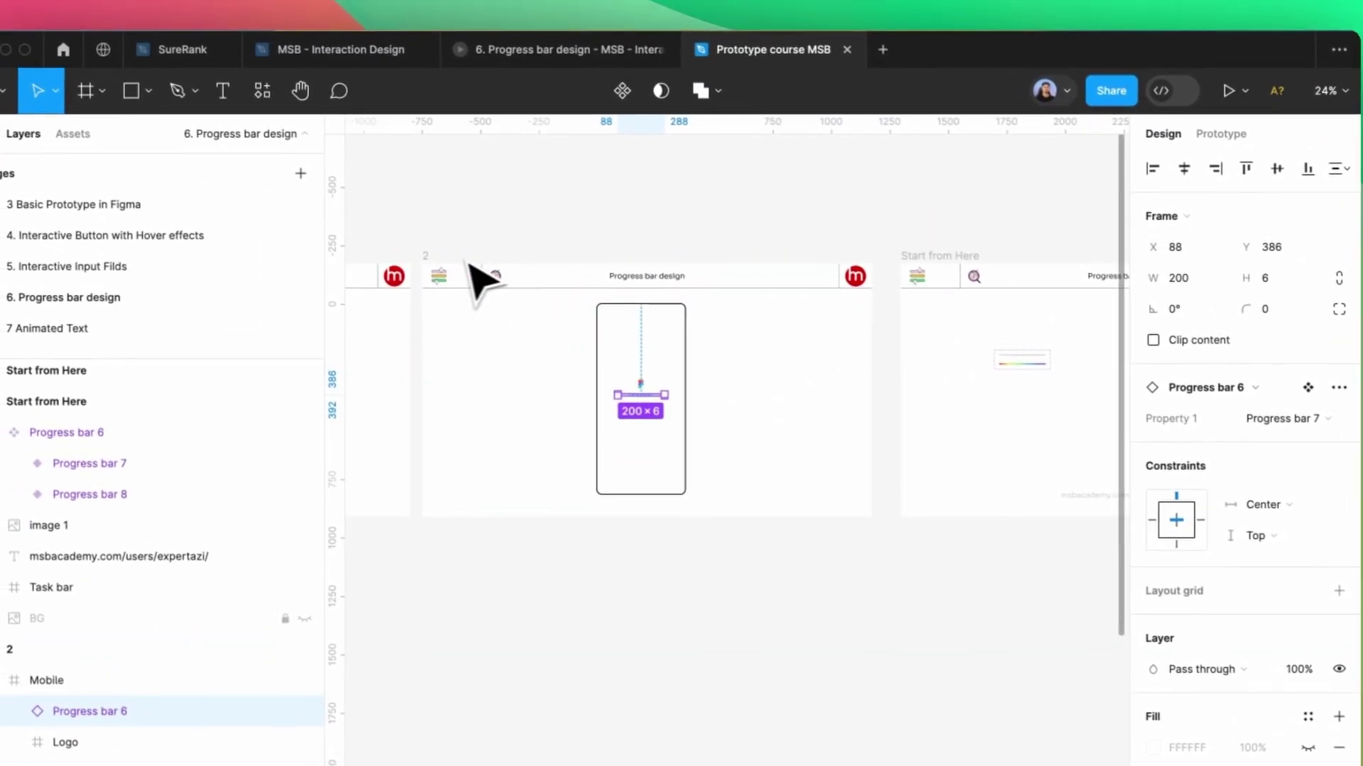
# Select frame 2 and play it as a prototype preview
pyautogui.click(440, 274)
pyautogui.click(1132, 94)
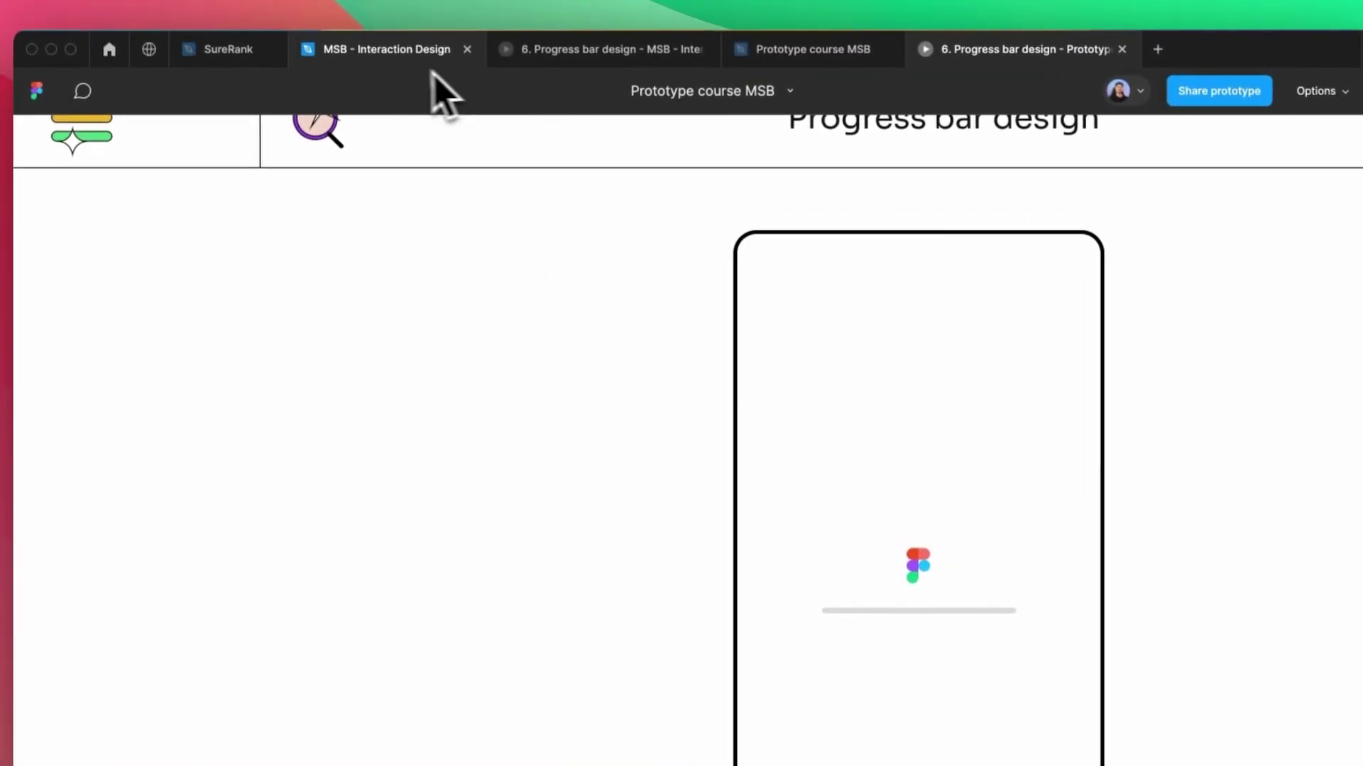
# Back in the design file, select the bar variant and show its prototype settings
pyautogui.click(405, 54)
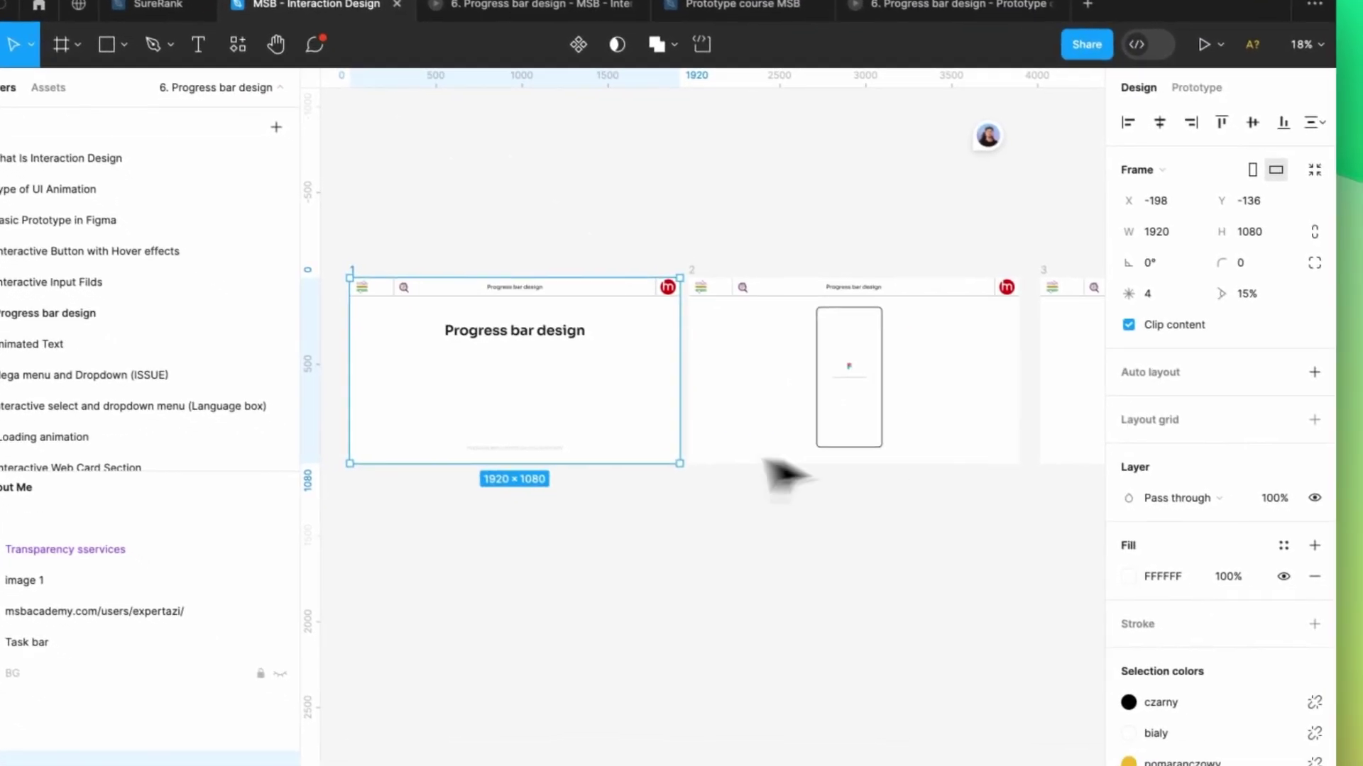
pyautogui.scroll(-3, 783, 473)
pyautogui.scroll(6, 861, 387)
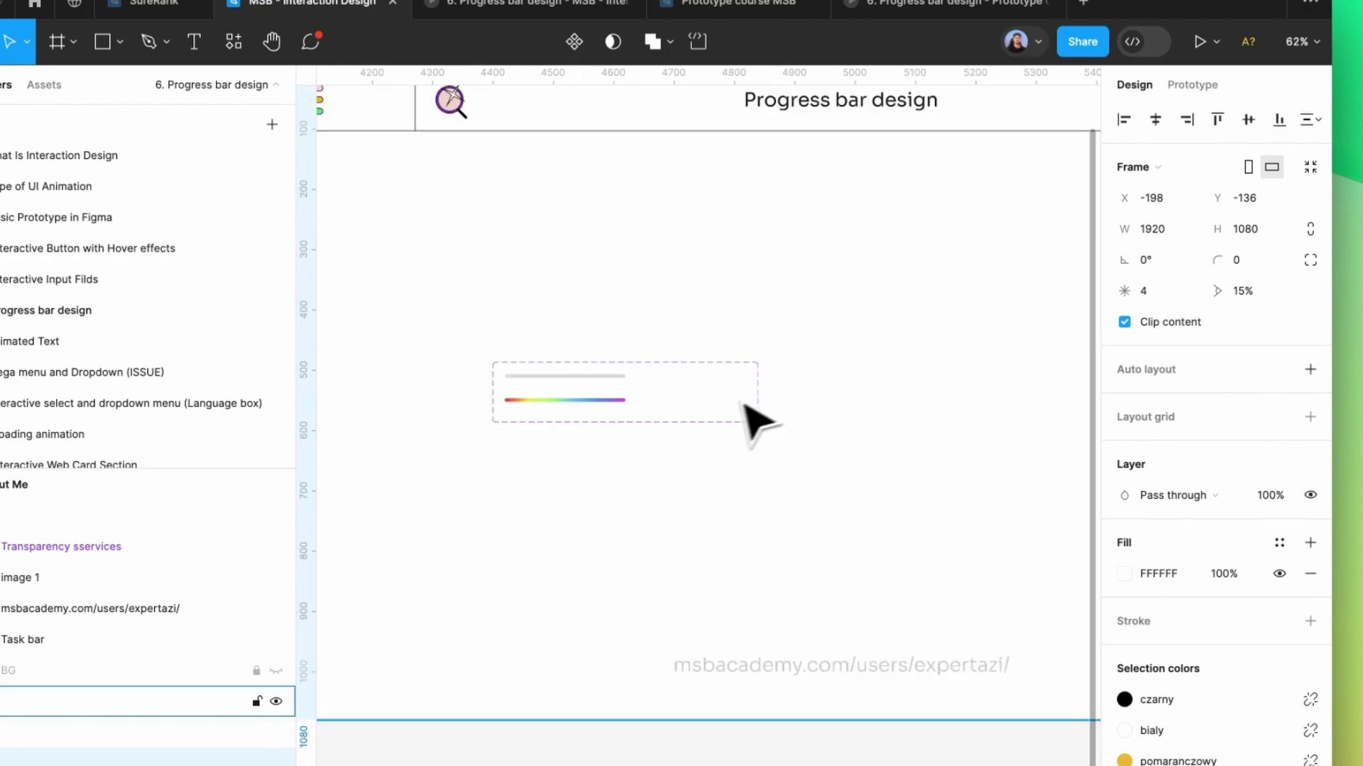
pyautogui.click(607, 416)
pyautogui.doubleClick(600, 402)
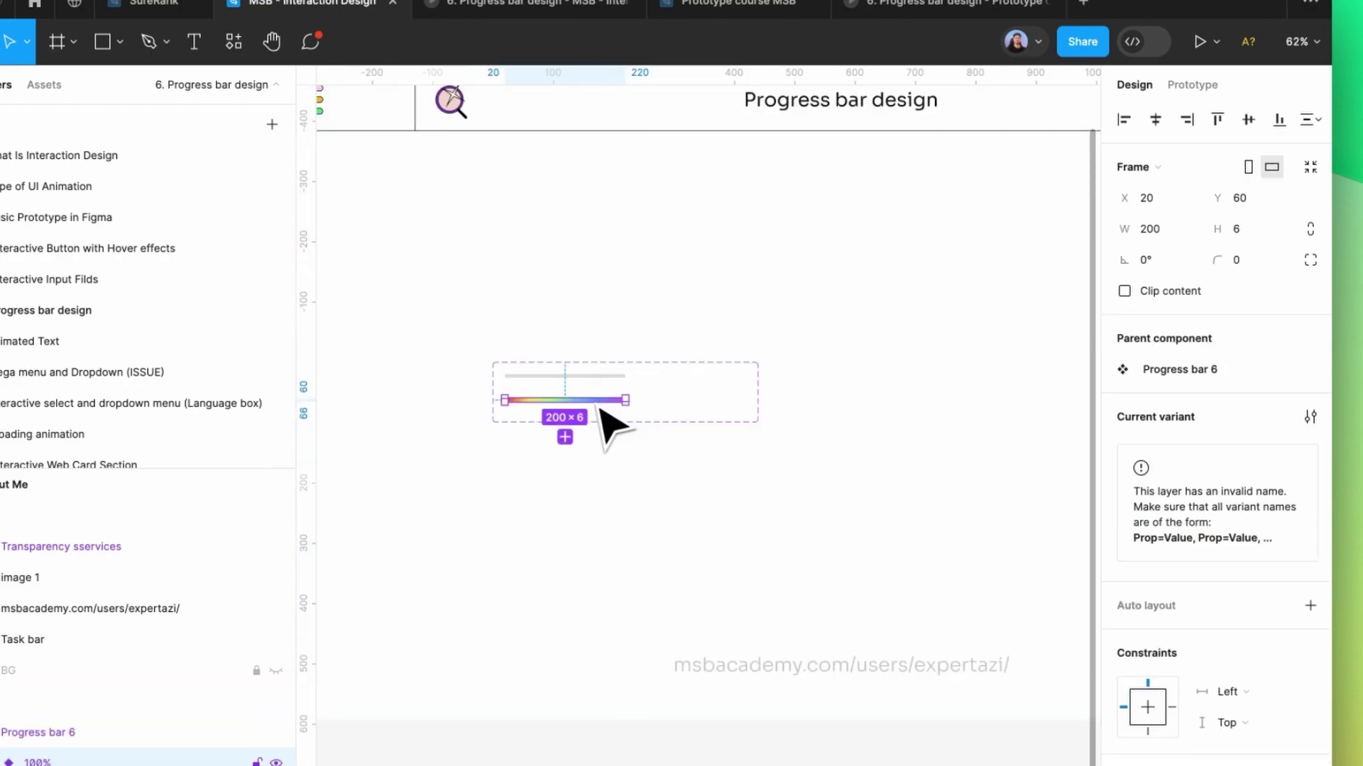
pyautogui.click(1191, 84)
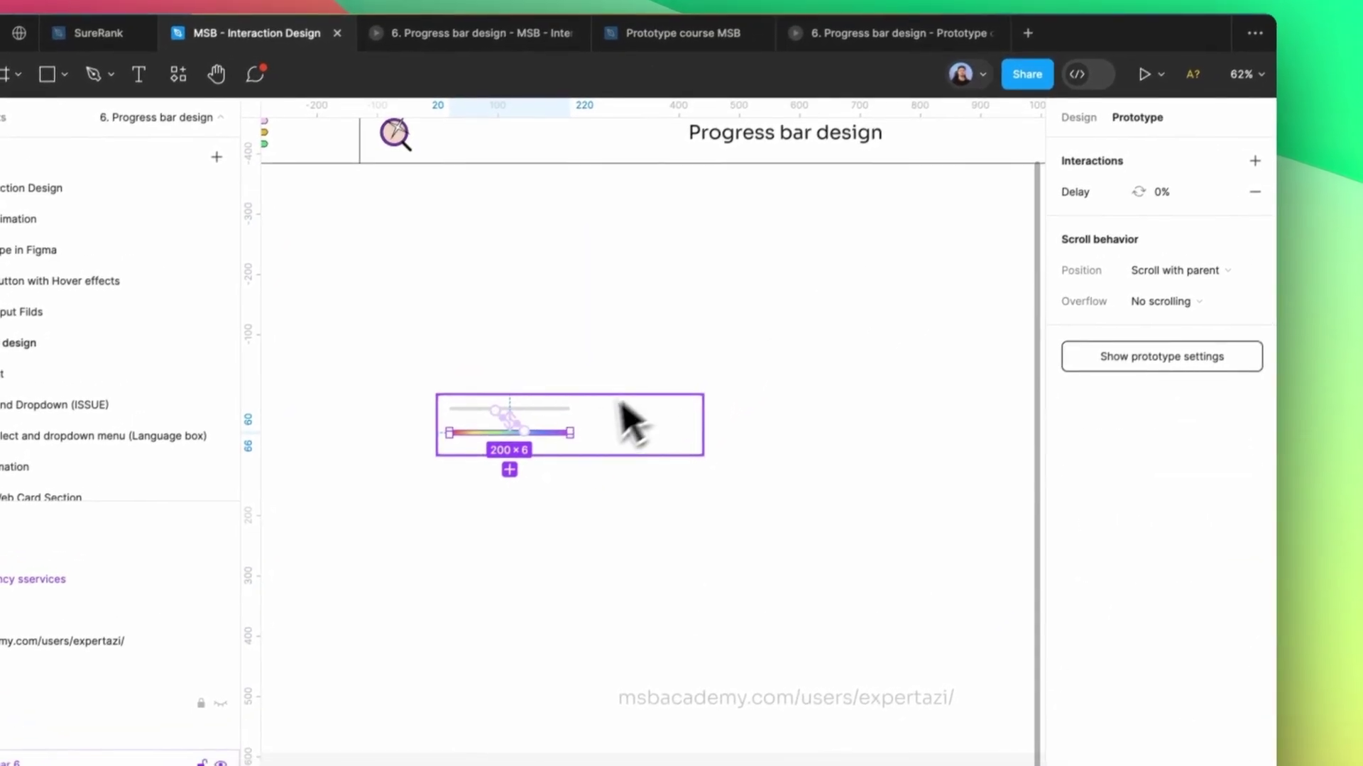
pyautogui.scroll(5, 587, 447)
pyautogui.scroll(1, 574, 442)
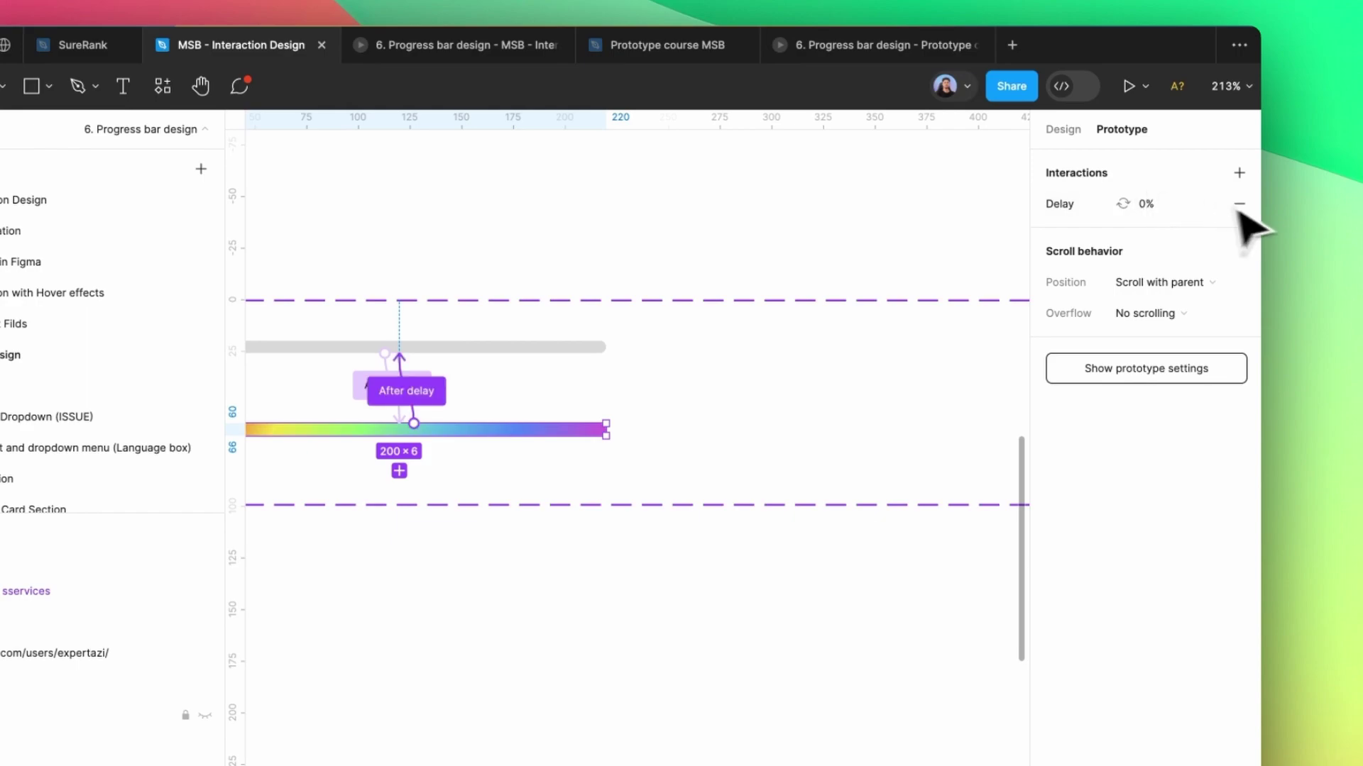
# Delete the old delay interaction and review the remaining After delay interaction
pyautogui.click(1239, 203)
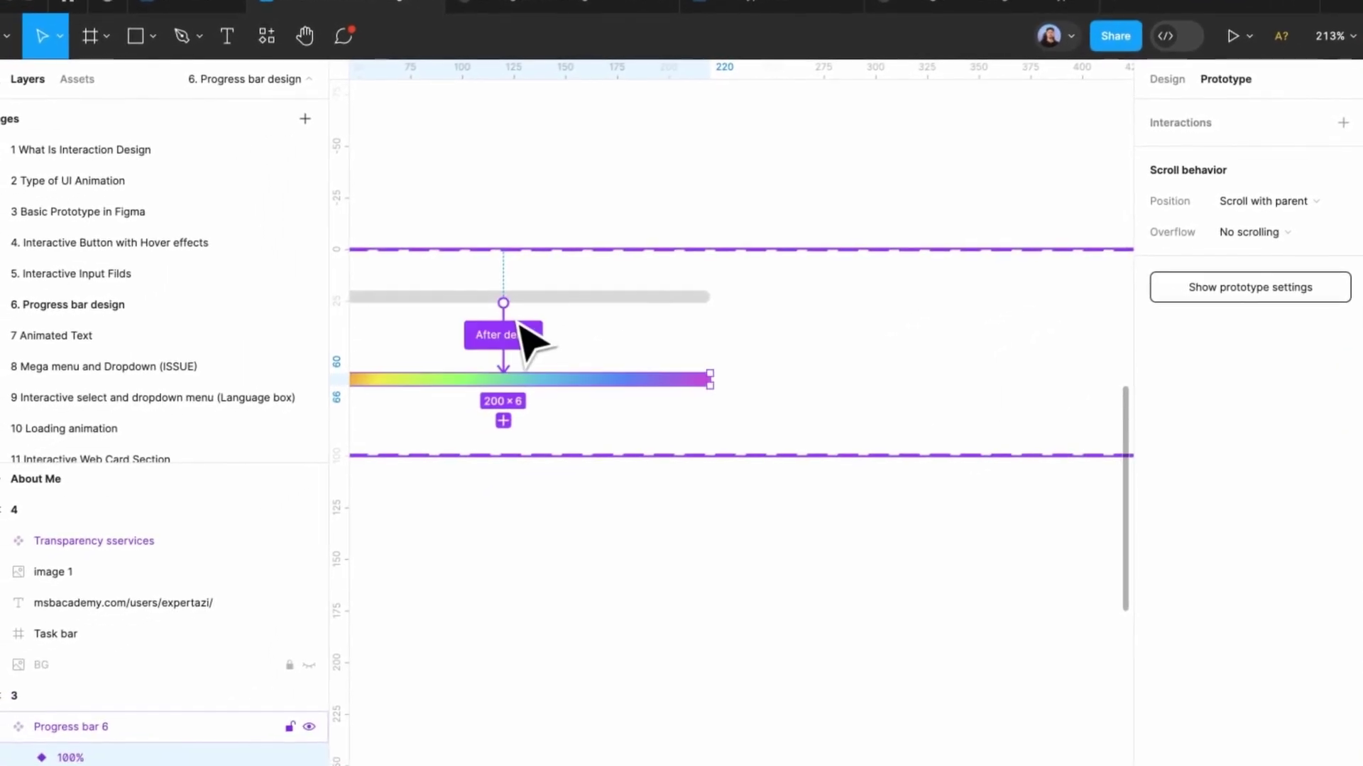
pyautogui.click(520, 331)
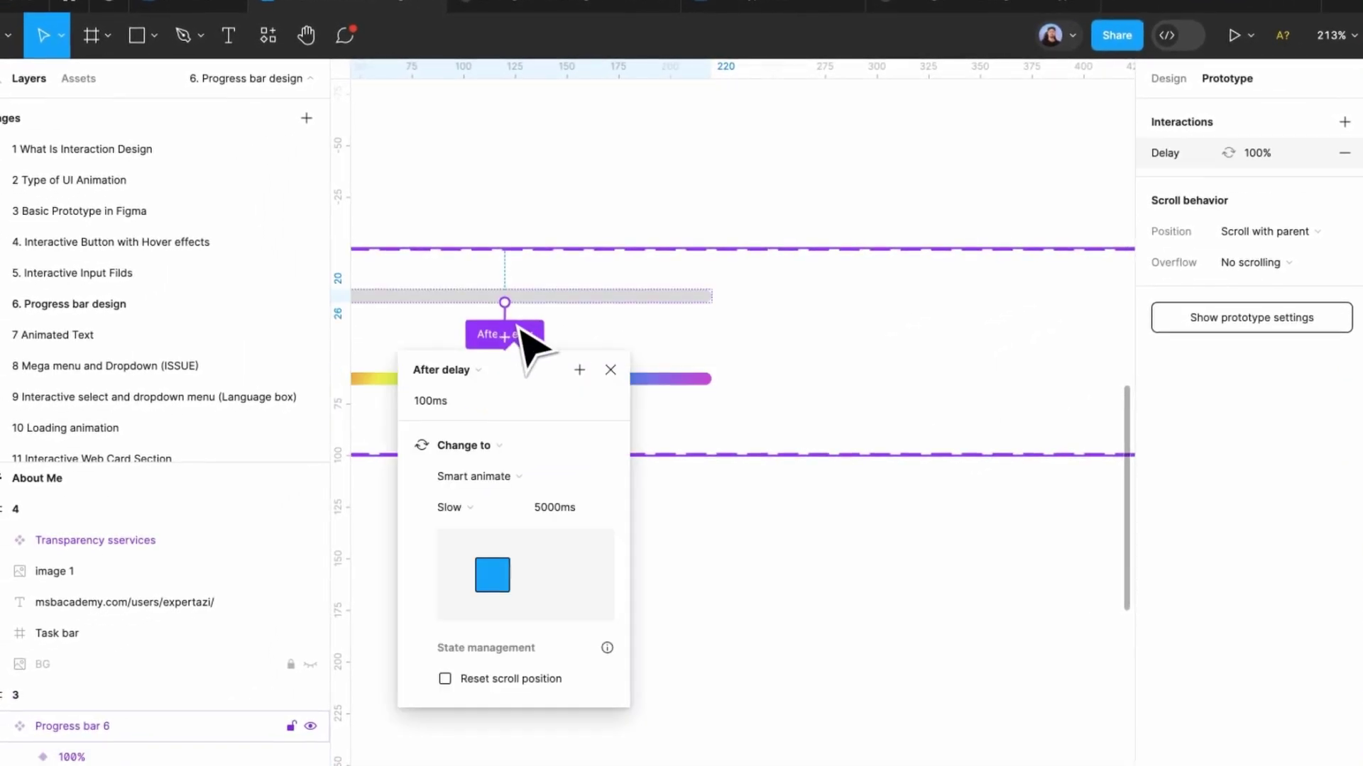
pyautogui.click(611, 370)
pyautogui.click(841, 373)
pyautogui.scroll(-5, 841, 373)
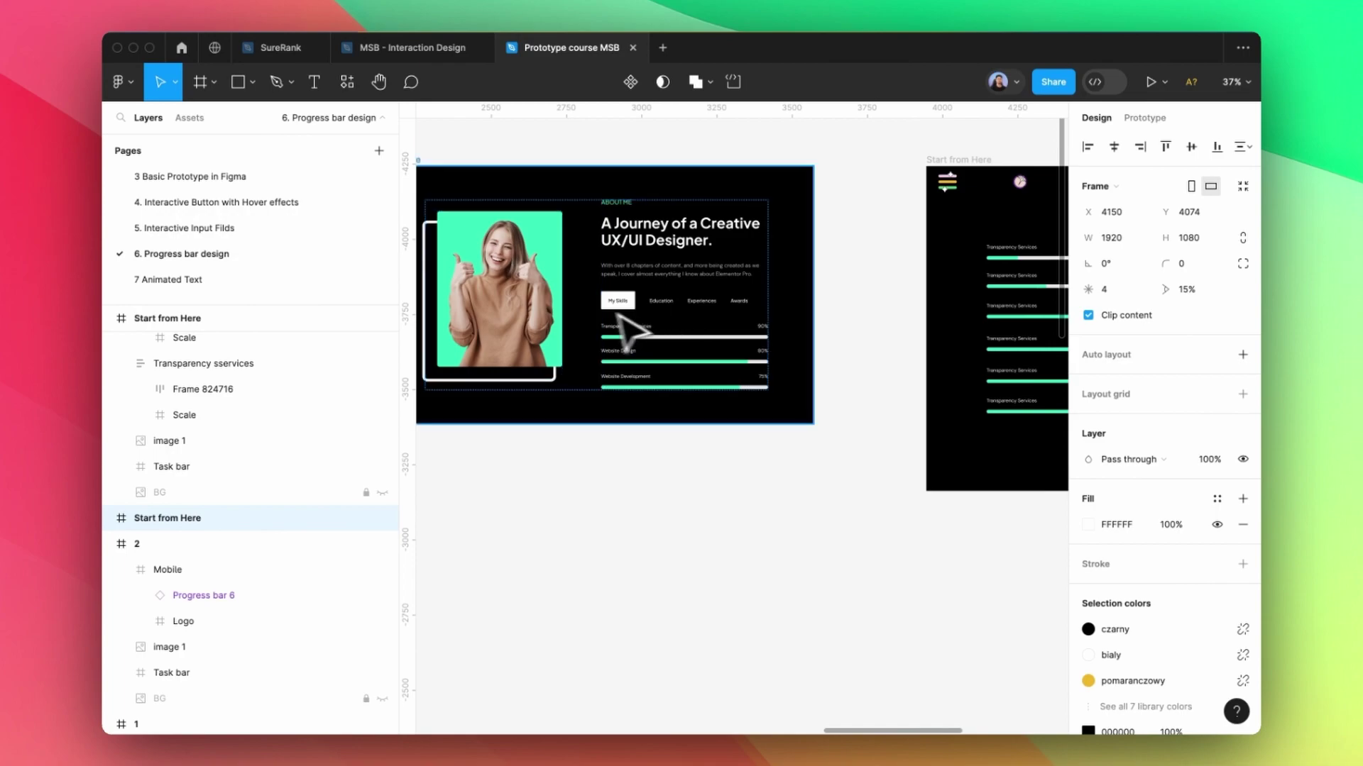
pyautogui.scroll(3, 1027, 282)
pyautogui.scroll(2, 814, 300)
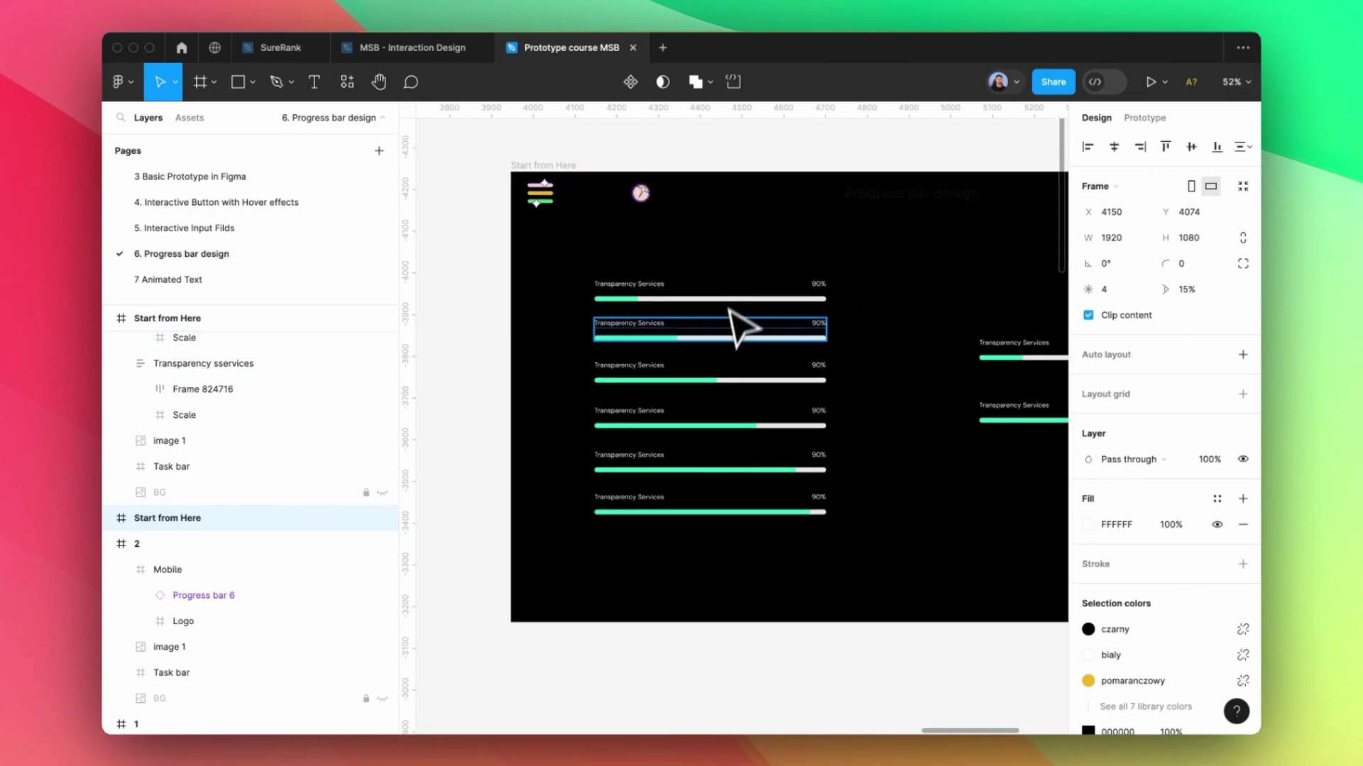
pyautogui.scroll(-4, 685, 441)
pyautogui.scroll(2, 857, 375)
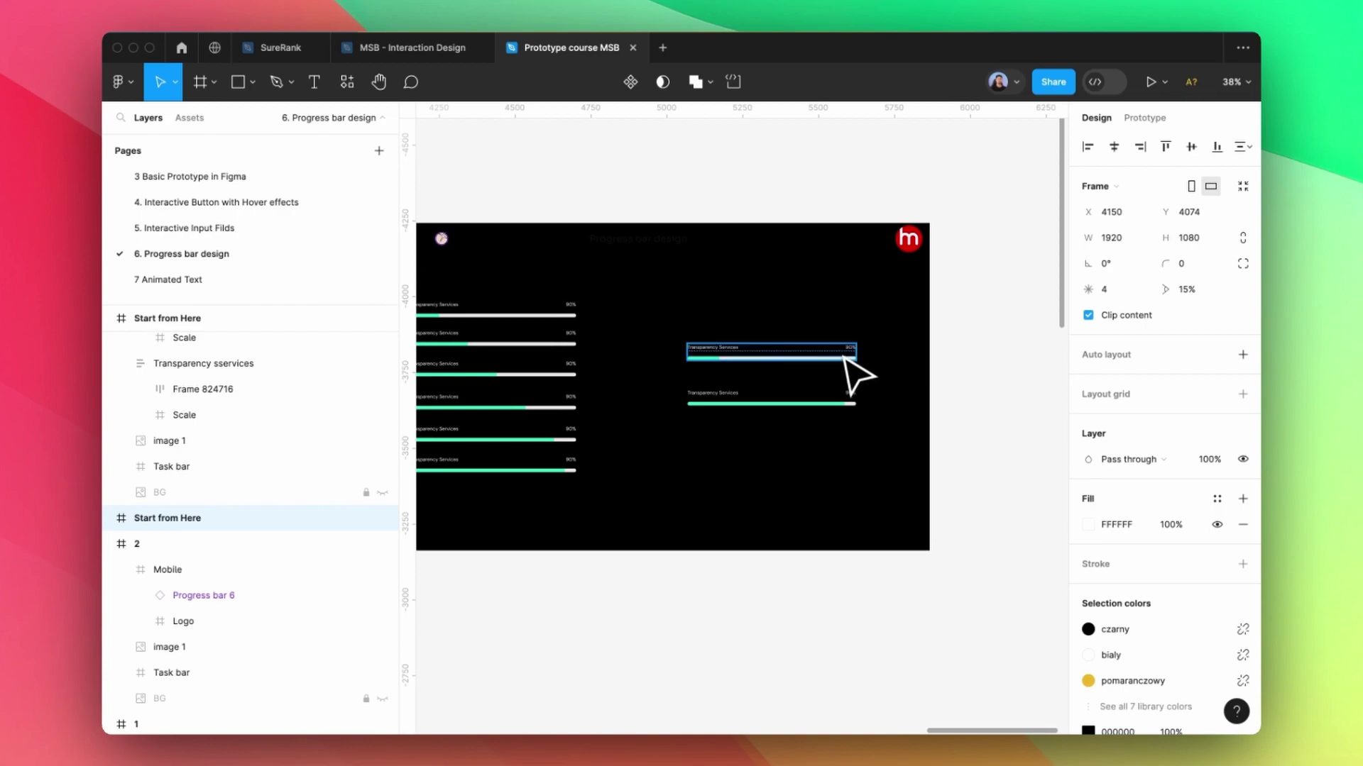
pyautogui.scroll(-3, 873, 362)
pyautogui.scroll(3, 746, 358)
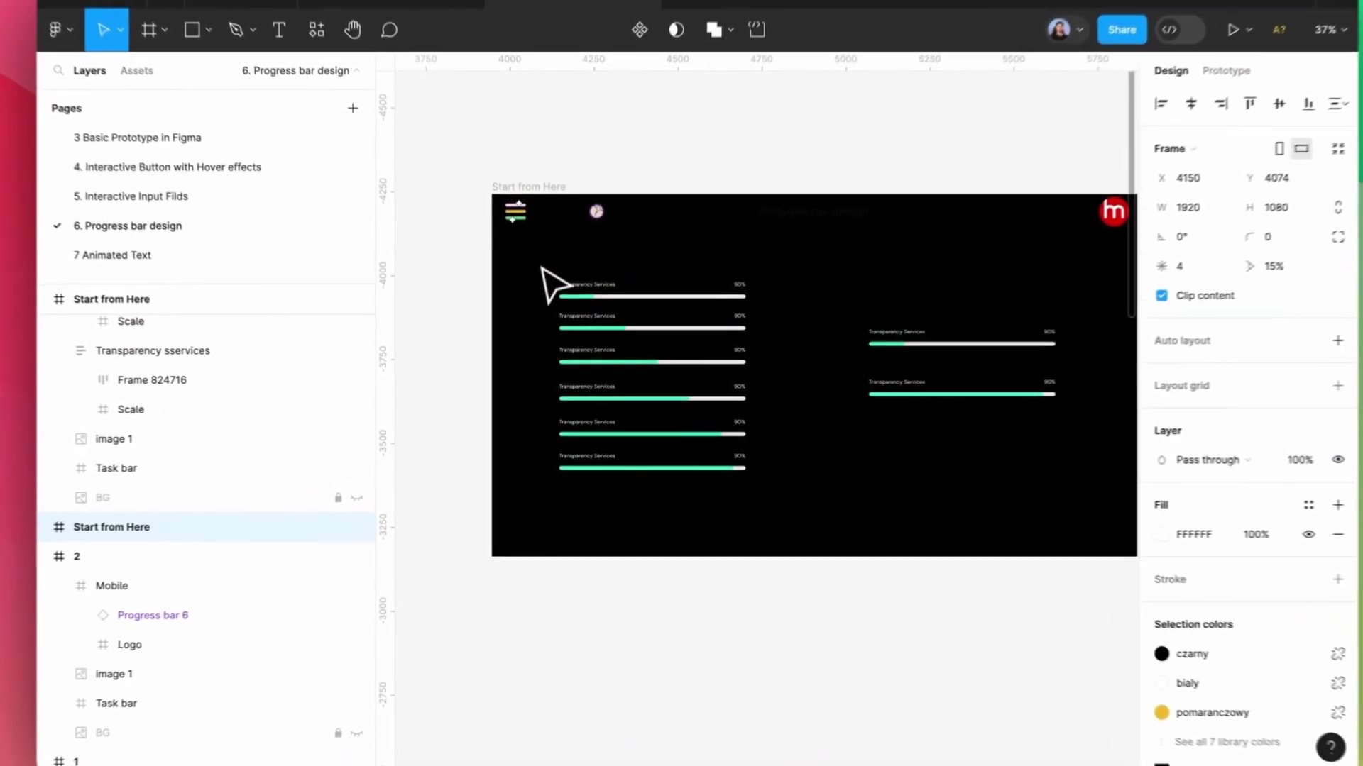
# Combine the stacked Transparency Services skill bars into a component set and select the first variant
pyautogui.click(639, 405)
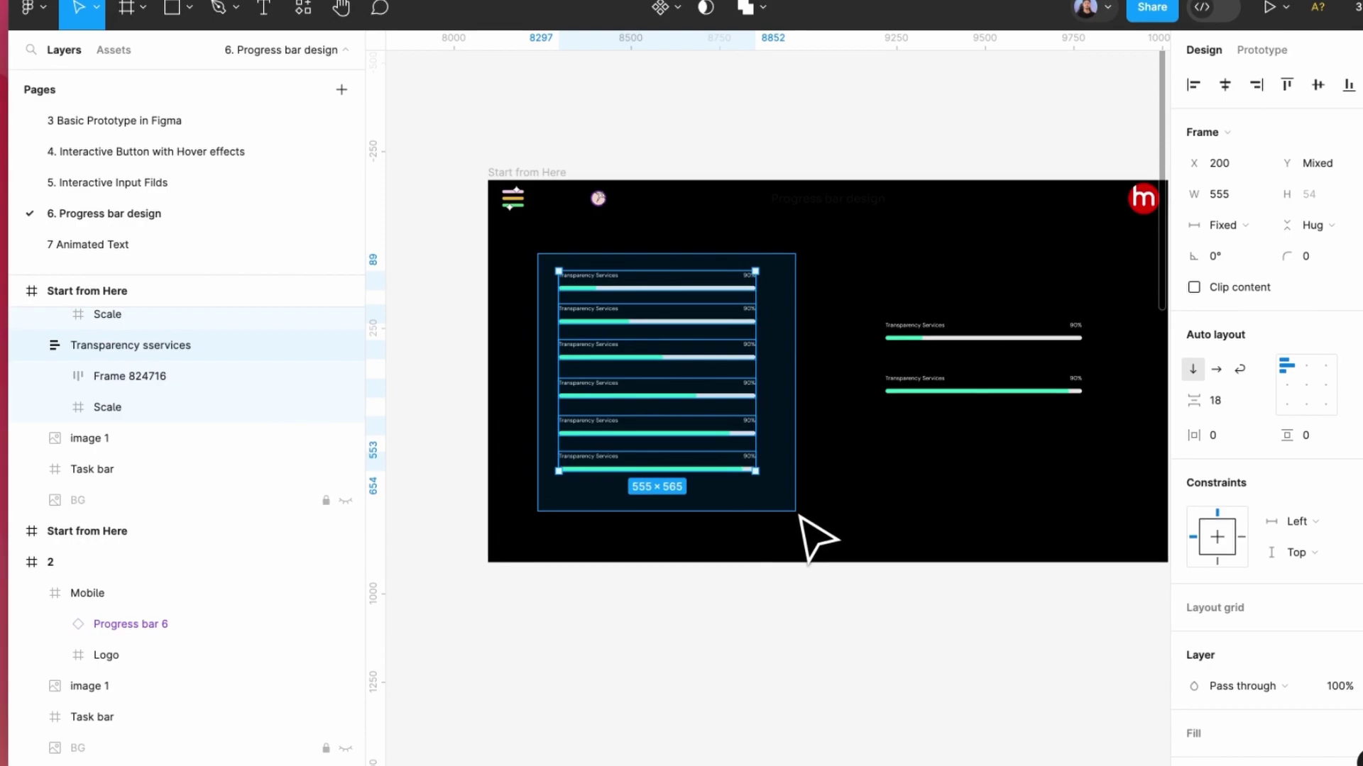
pyautogui.click(652, 94)
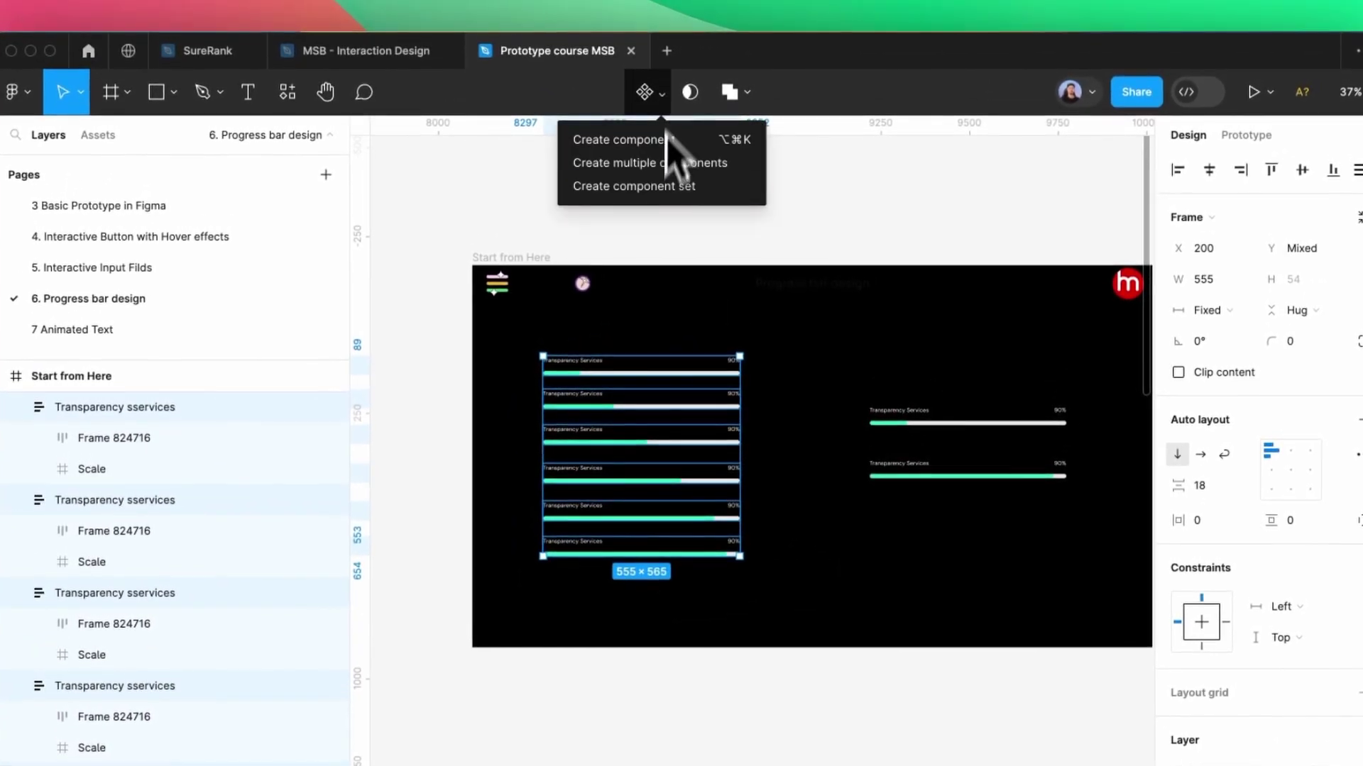
pyautogui.click(864, 232)
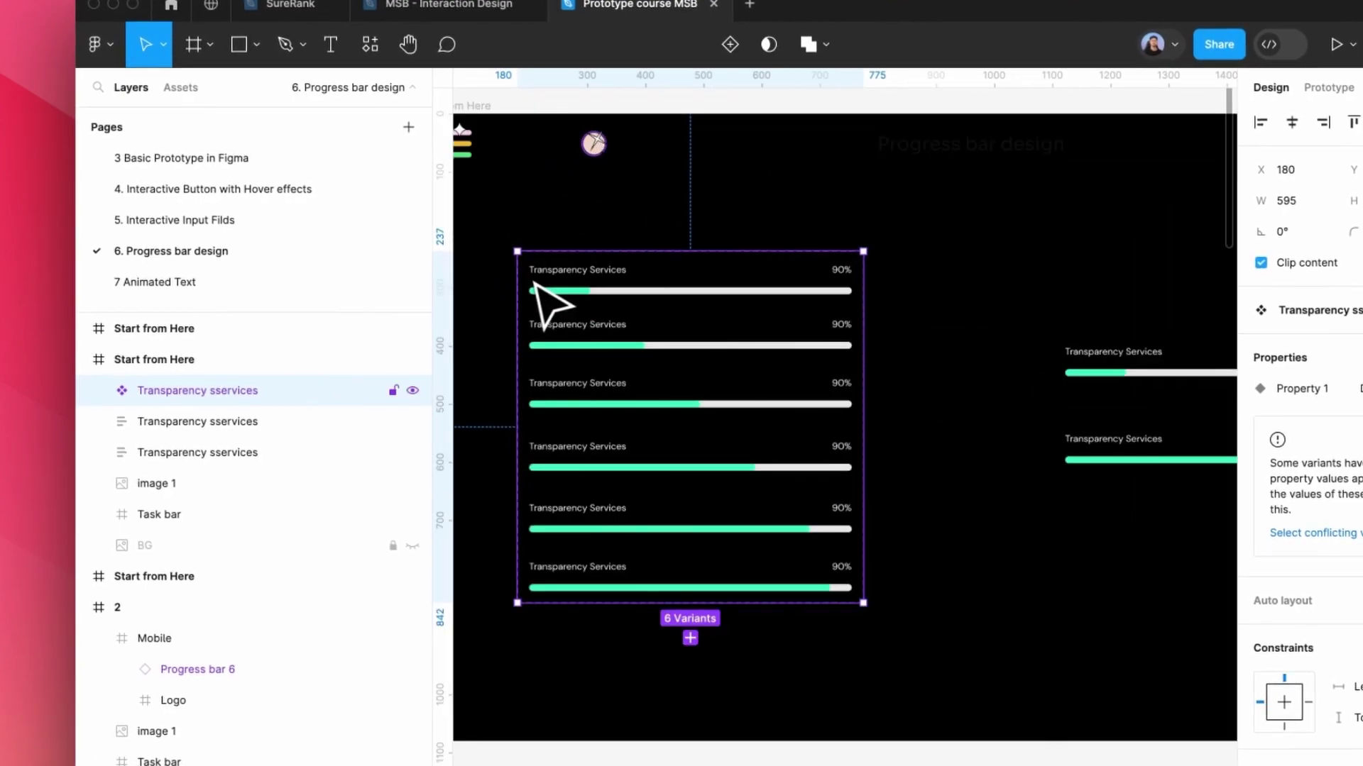
pyautogui.click(545, 287)
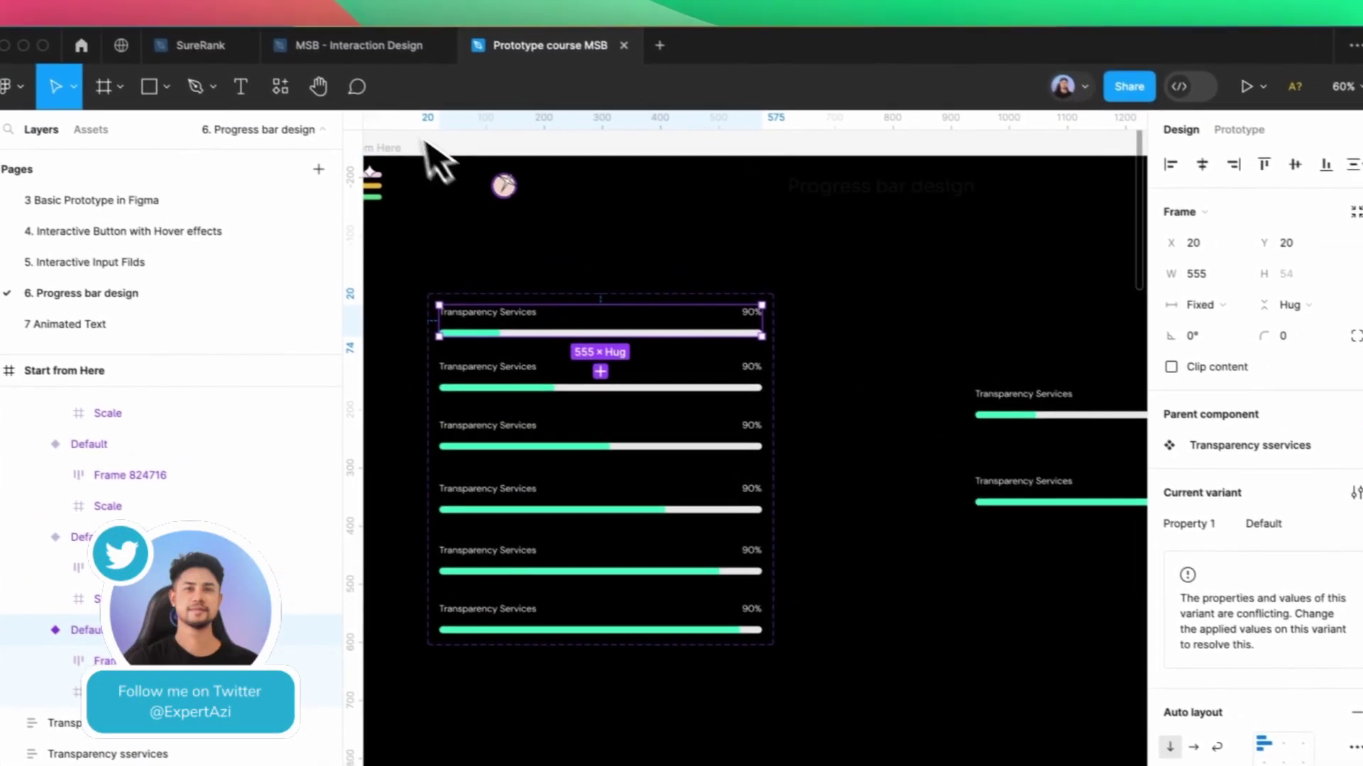
# Link the first skill-bar variant to the second: After delay 1ms, Smart animate, Linear easing
pyautogui.click(1141, 149)
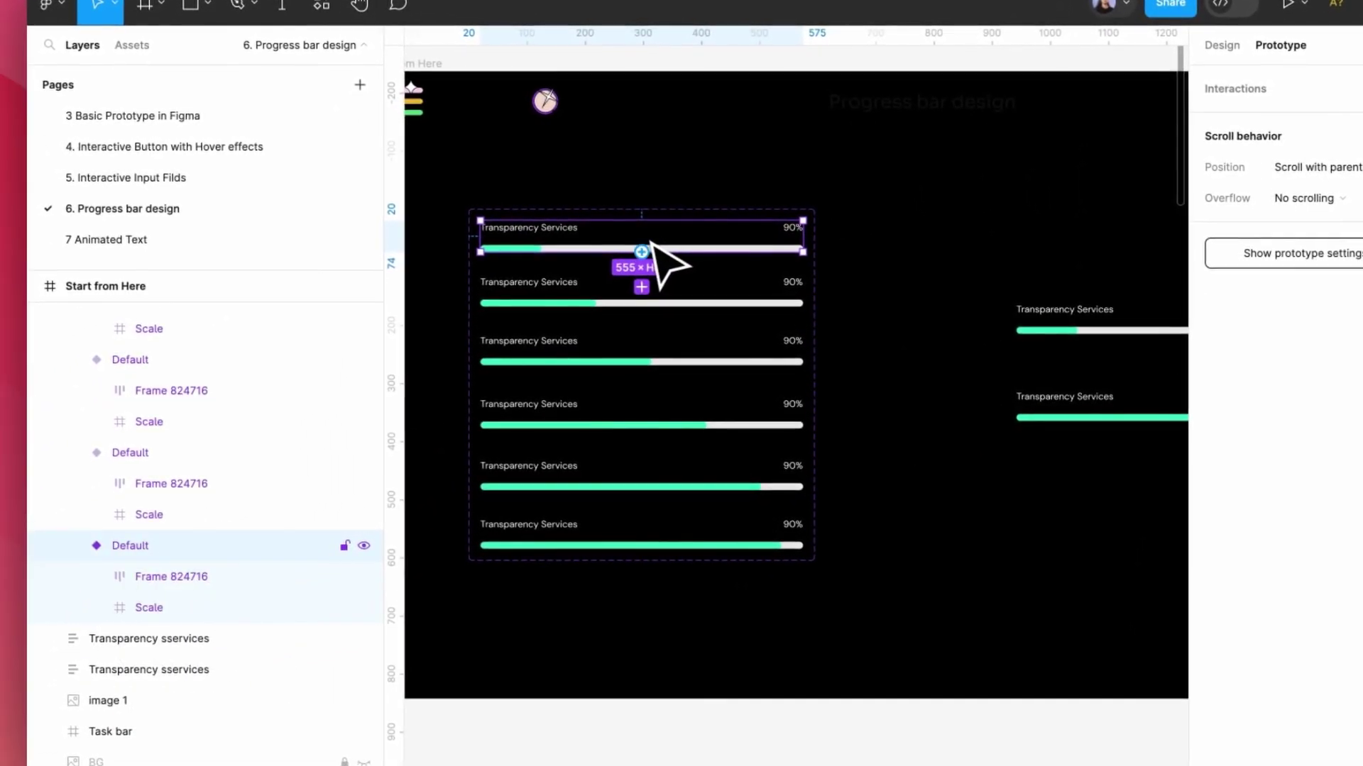
pyautogui.moveTo(641, 252); pyautogui.dragTo(653, 303)
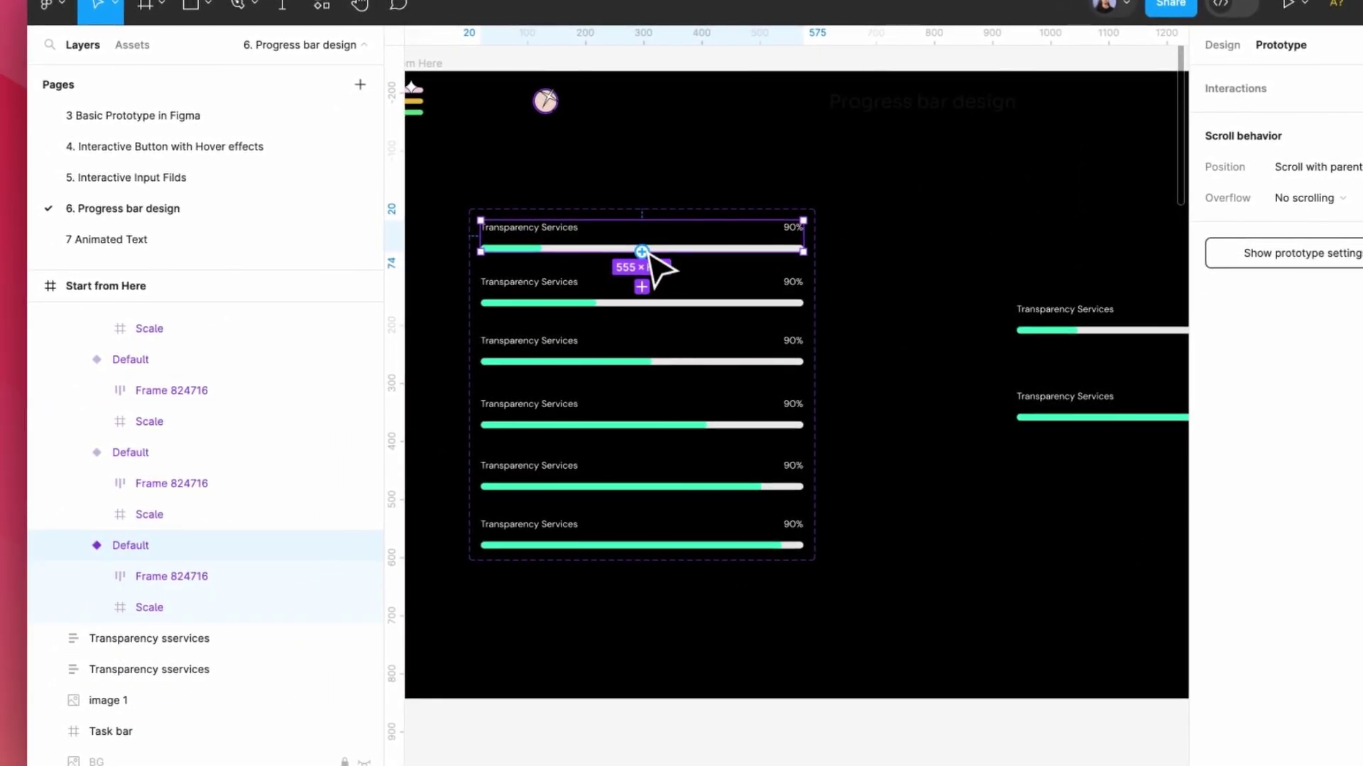
pyautogui.click(564, 324)
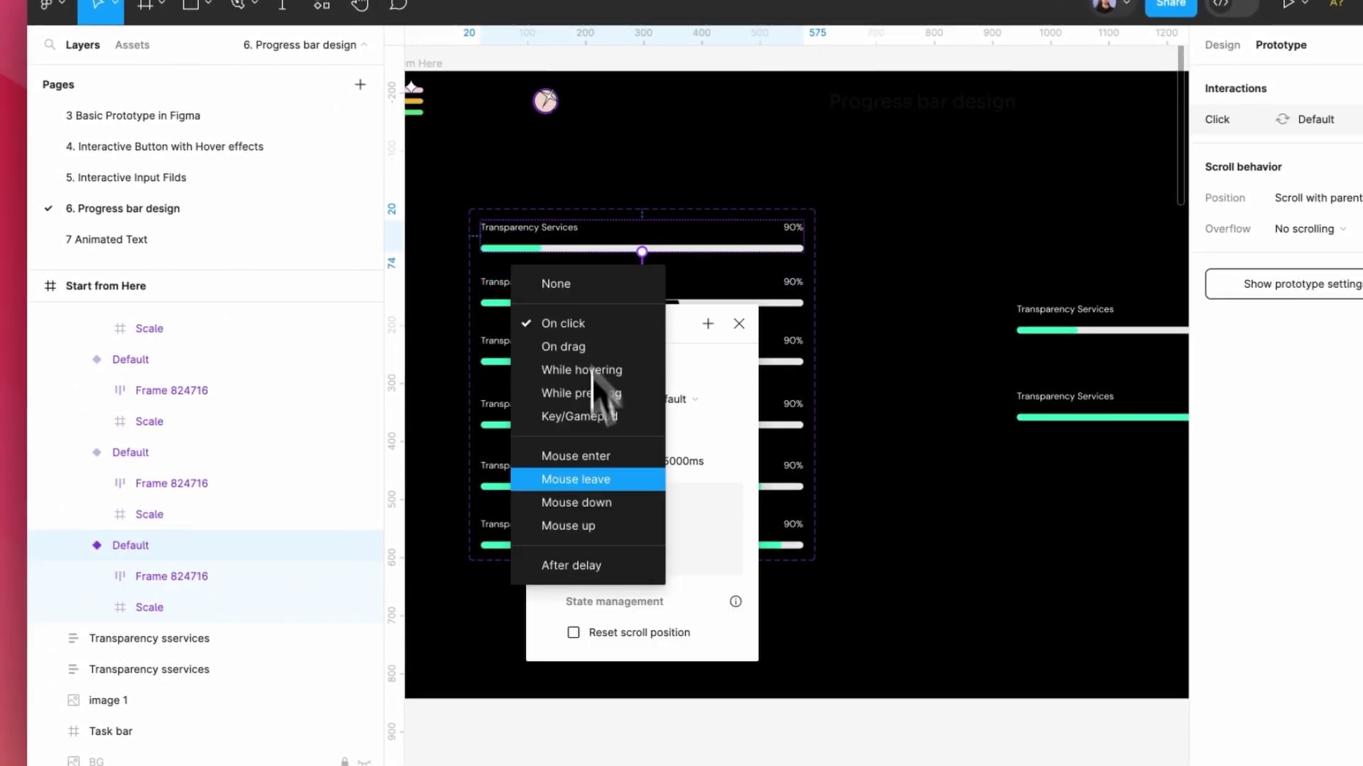
pyautogui.click(604, 566)
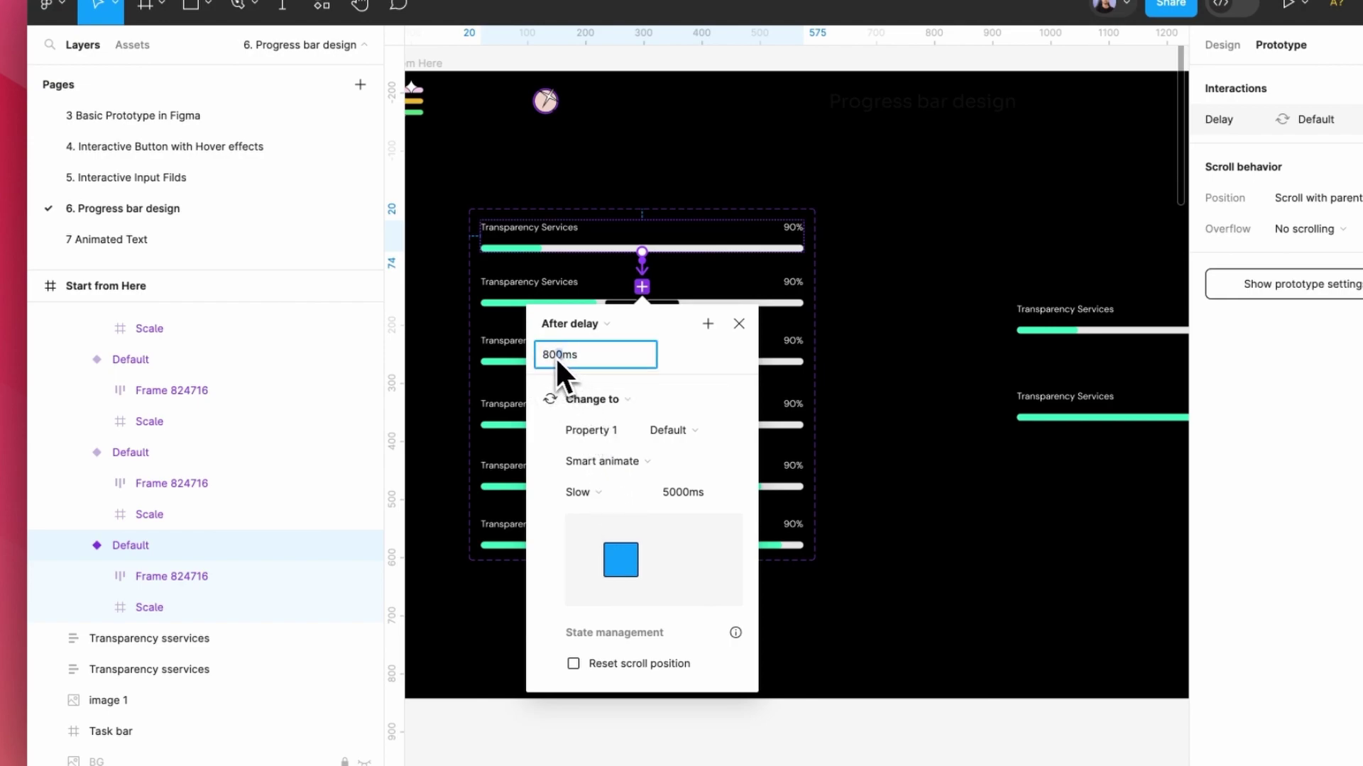
pyautogui.click(623, 490)
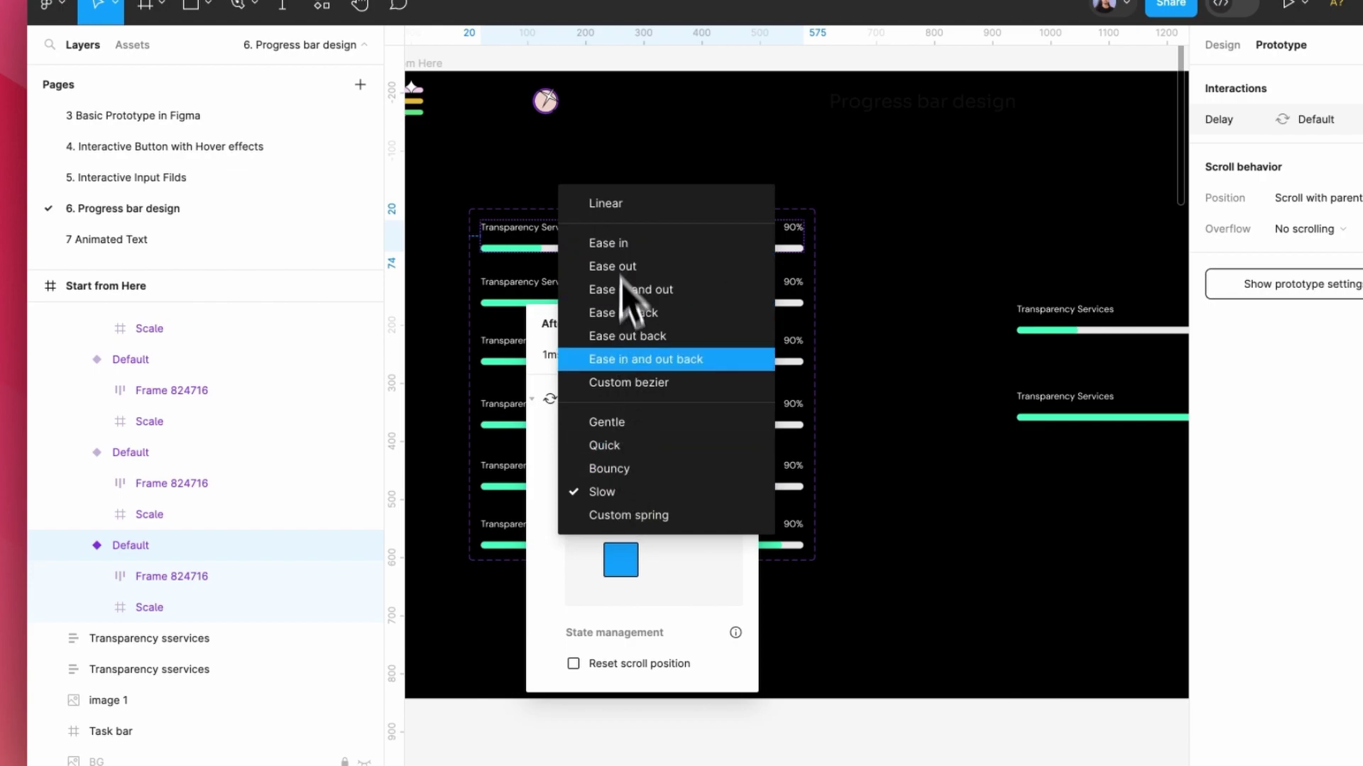
pyautogui.click(628, 205)
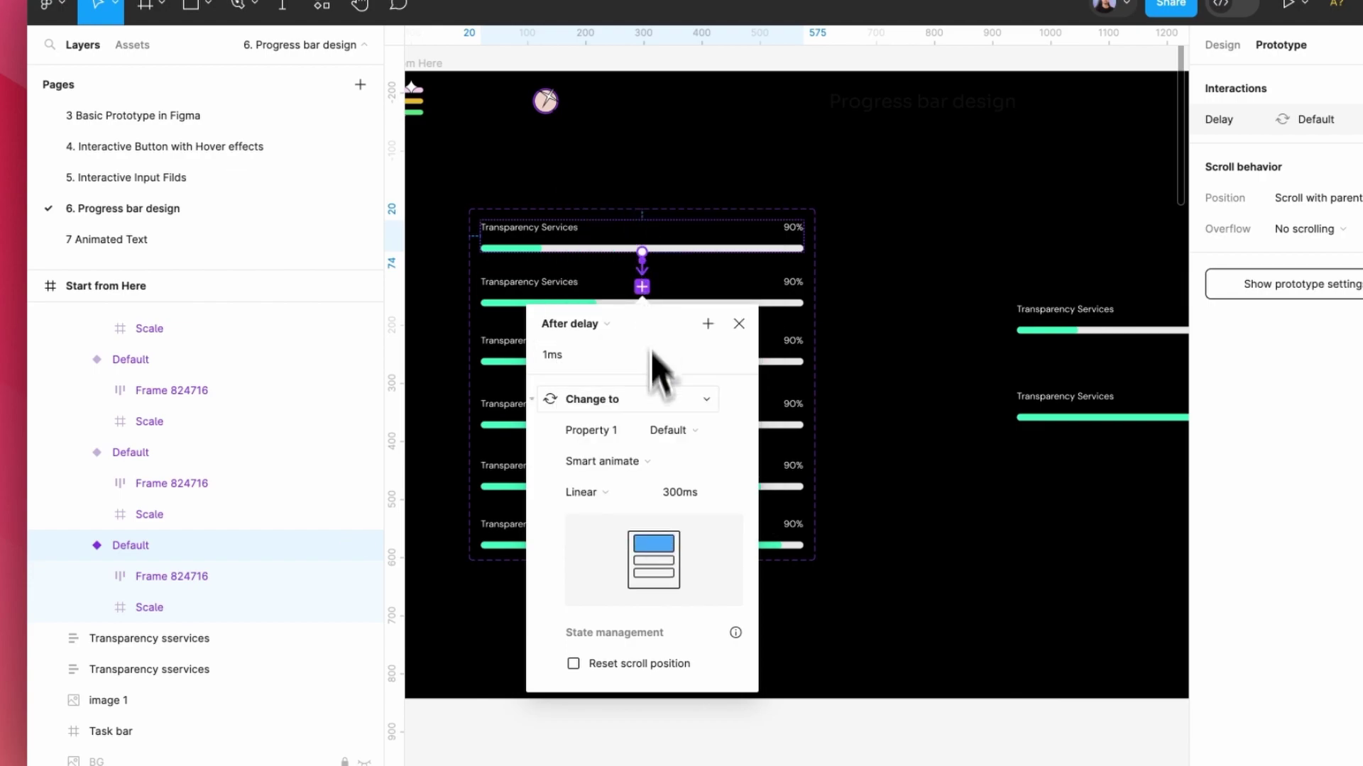
pyautogui.click(738, 325)
pyautogui.scroll(-5, 773, 436)
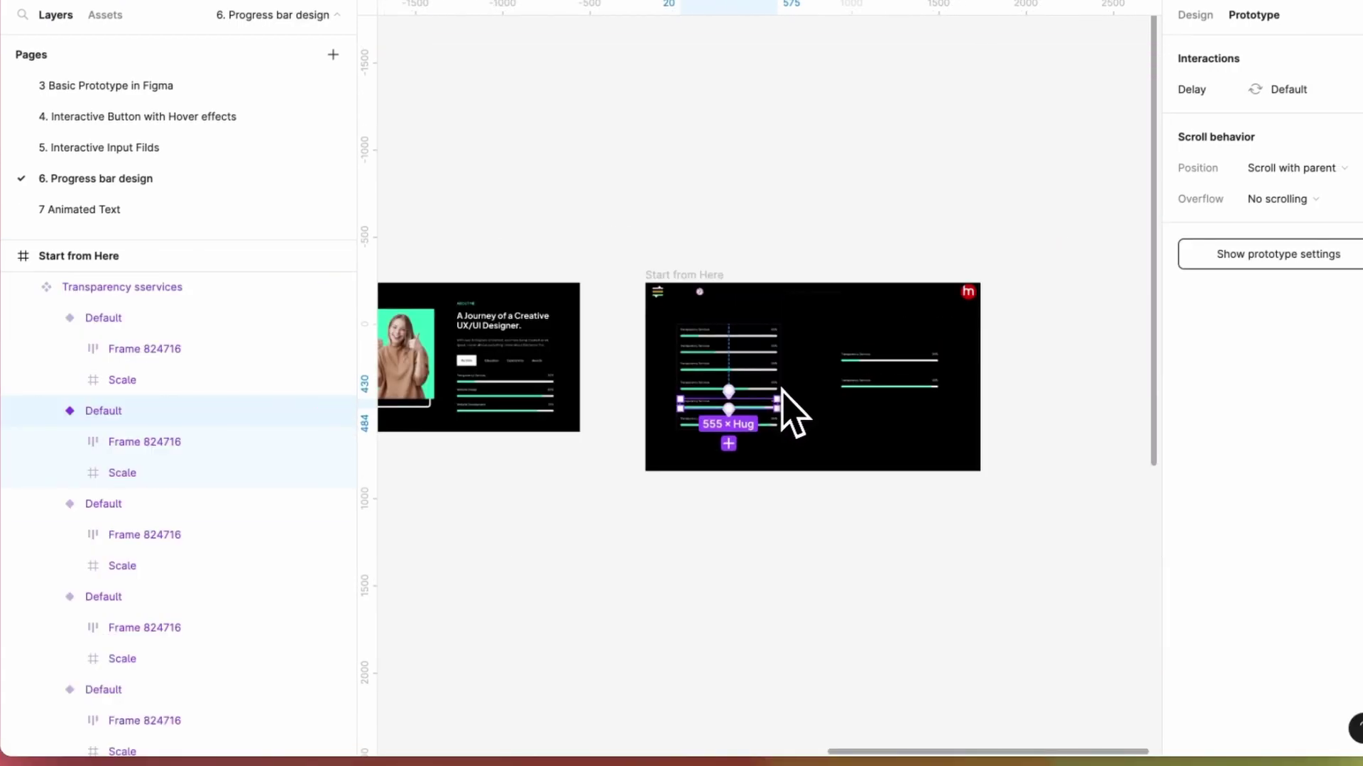
pyautogui.scroll(-2, 703, 420)
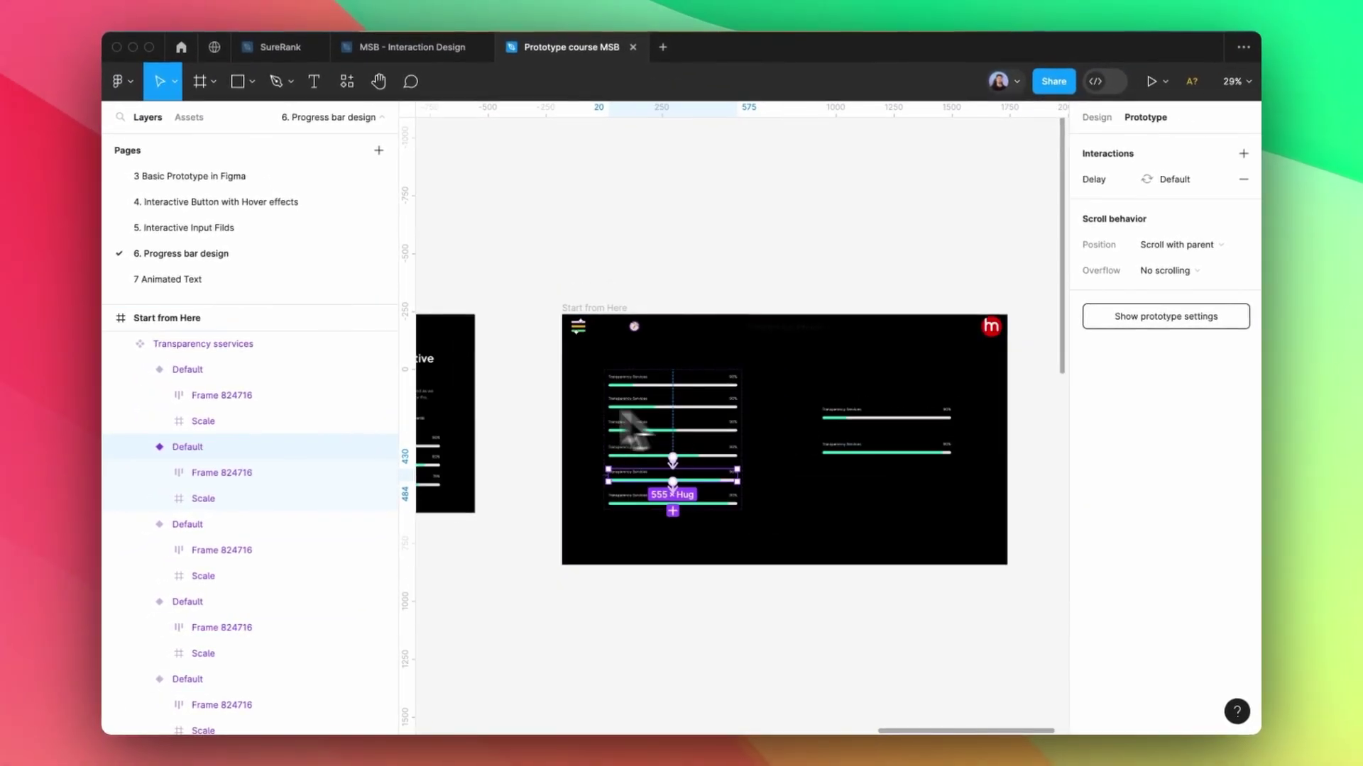
pyautogui.scroll(-2, 596, 341)
# Copy the Start from Here frame to the right, then undo the placement
pyautogui.click(597, 312)
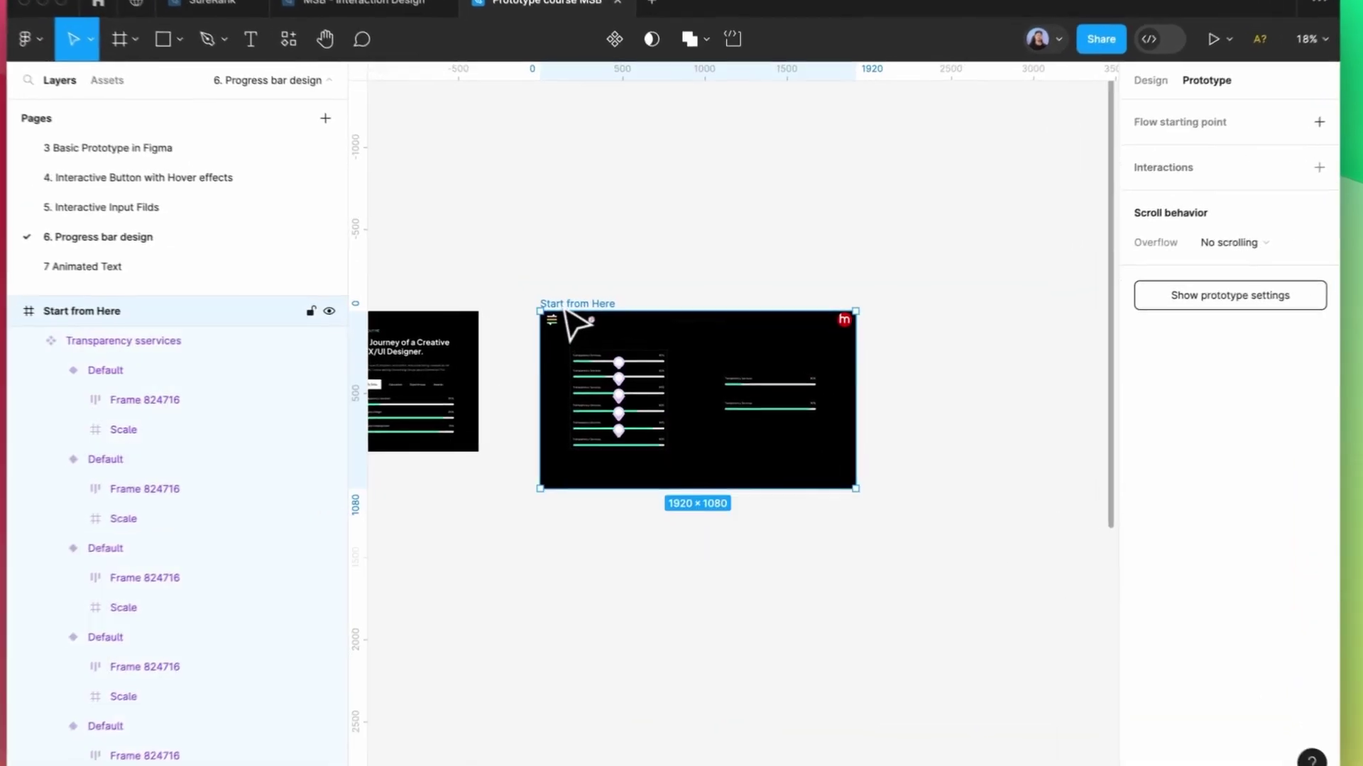
pyautogui.moveTo(580, 310); pyautogui.dragTo(942, 306)
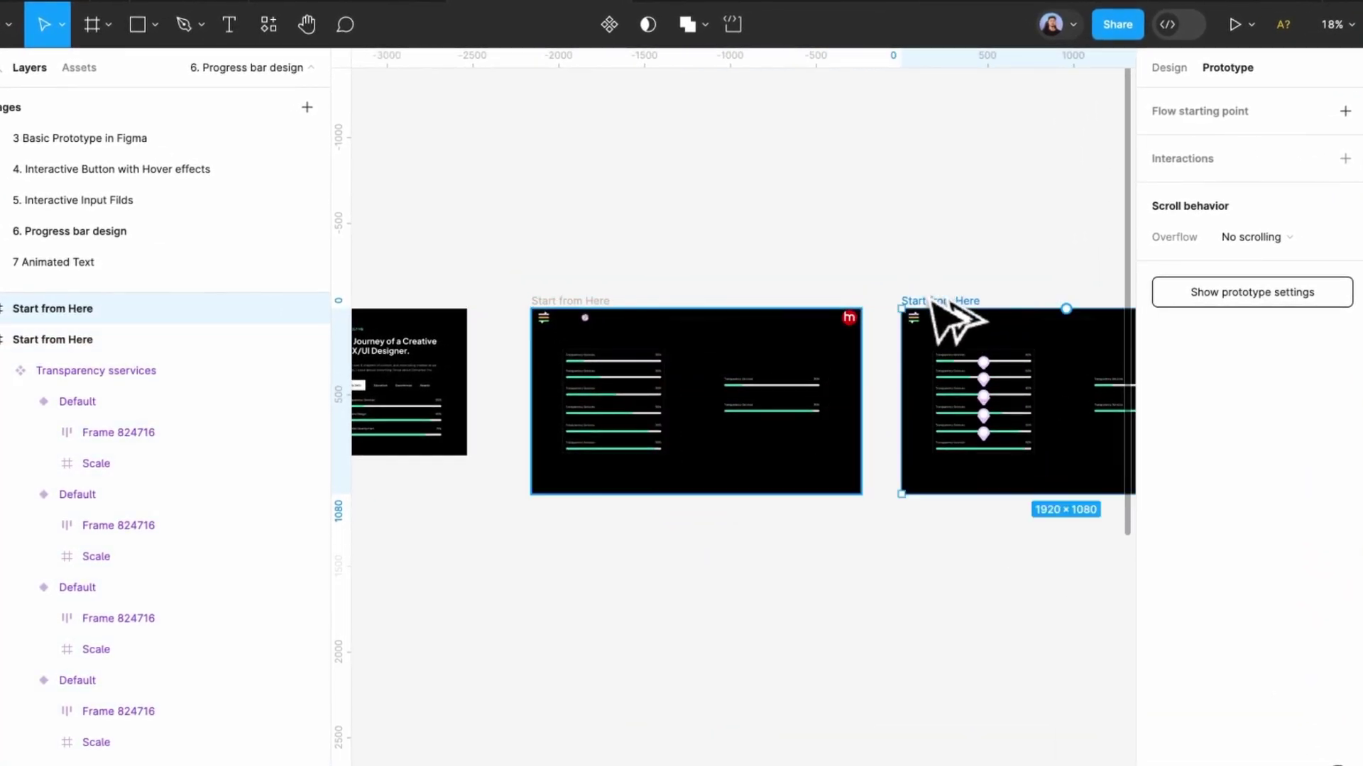
pyautogui.scroll(-3, 852, 352)
pyautogui.scroll(3, 756, 436)
pyautogui.press('Escape')
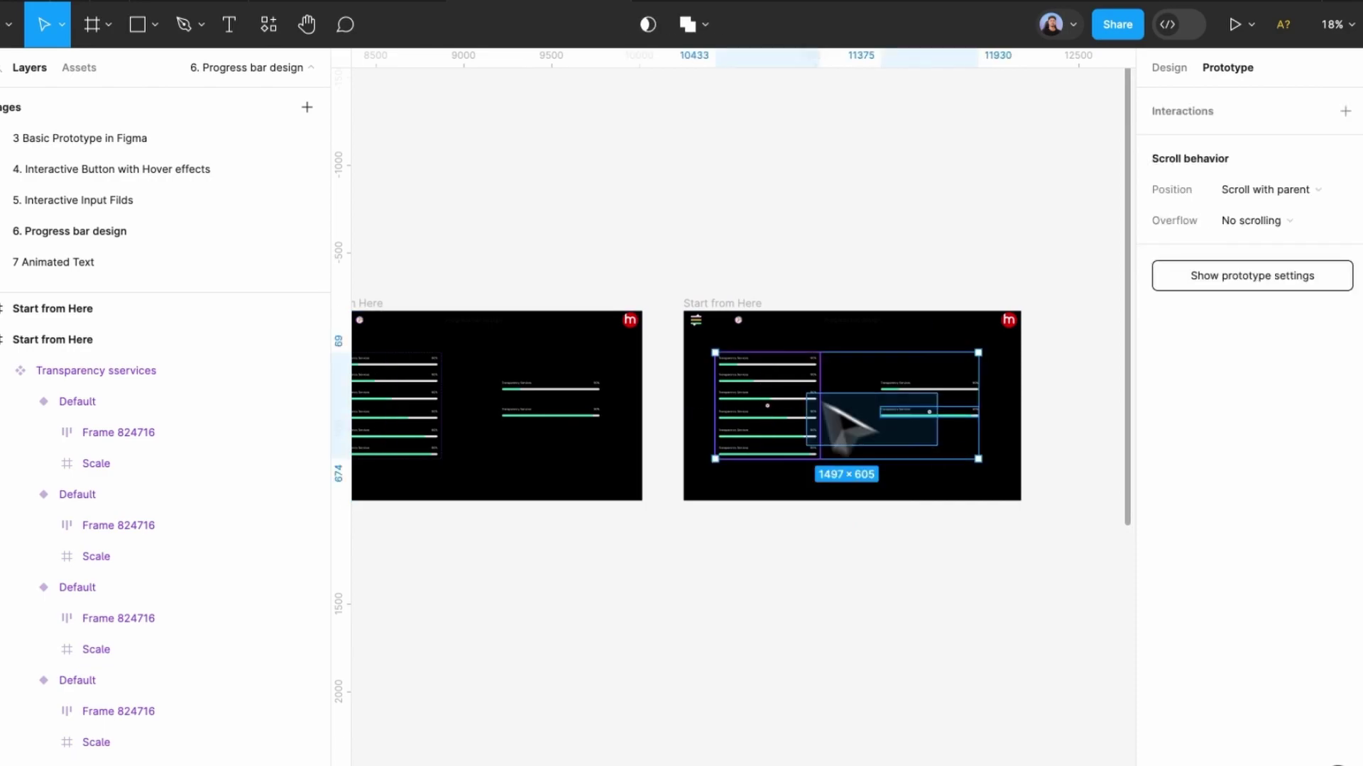
pyautogui.hotkey('ctrl', 'z')
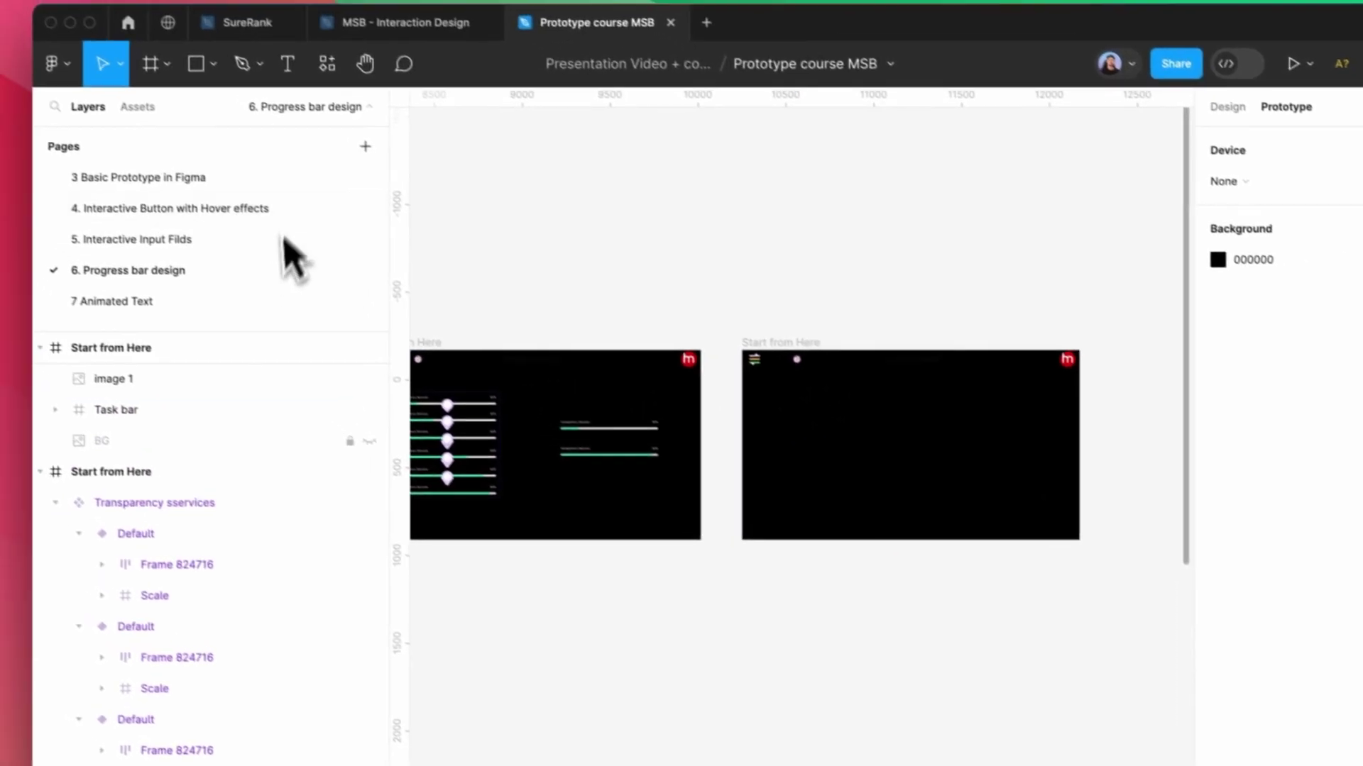
# Place a Transparency Services instance in the right frame and preview that frame as a prototype
pyautogui.click(268, 23)
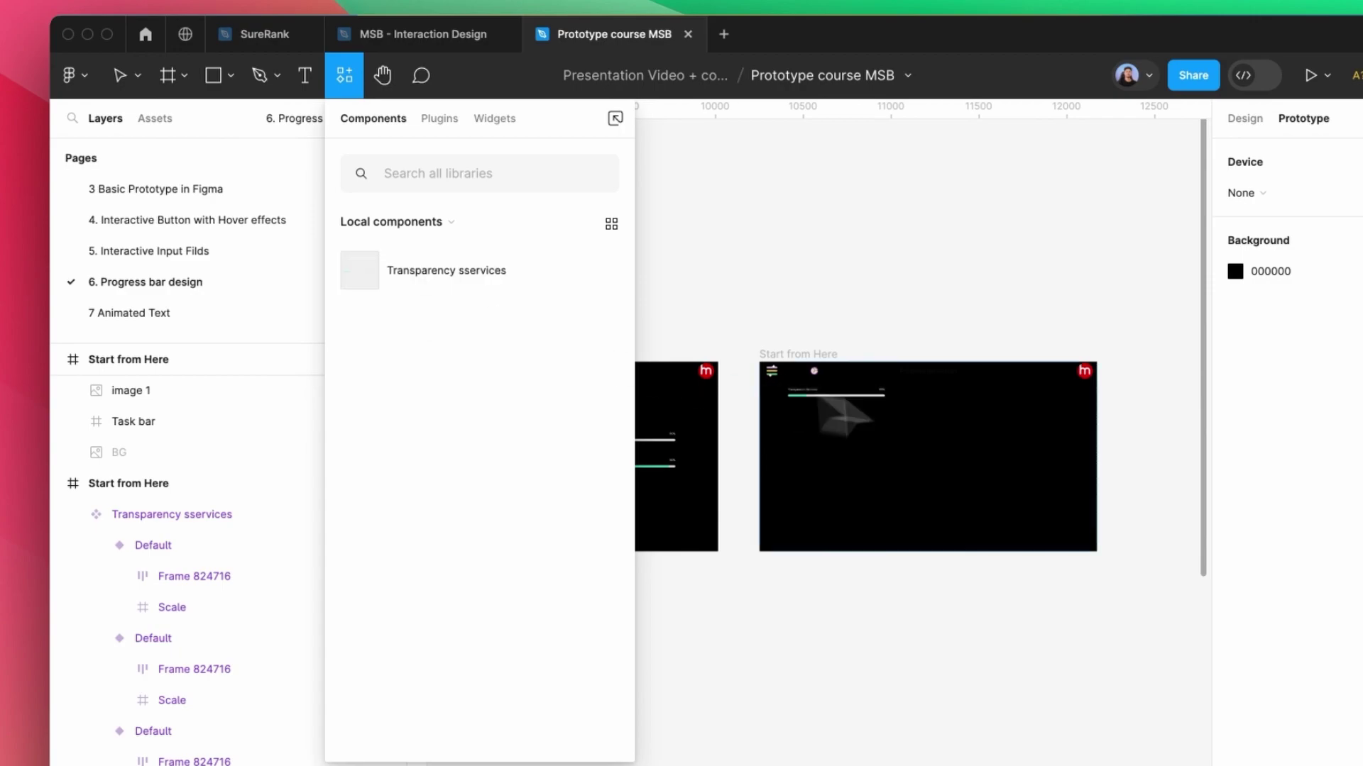
pyautogui.moveTo(842, 415); pyautogui.dragTo(784, 447)
pyautogui.click(651, 344)
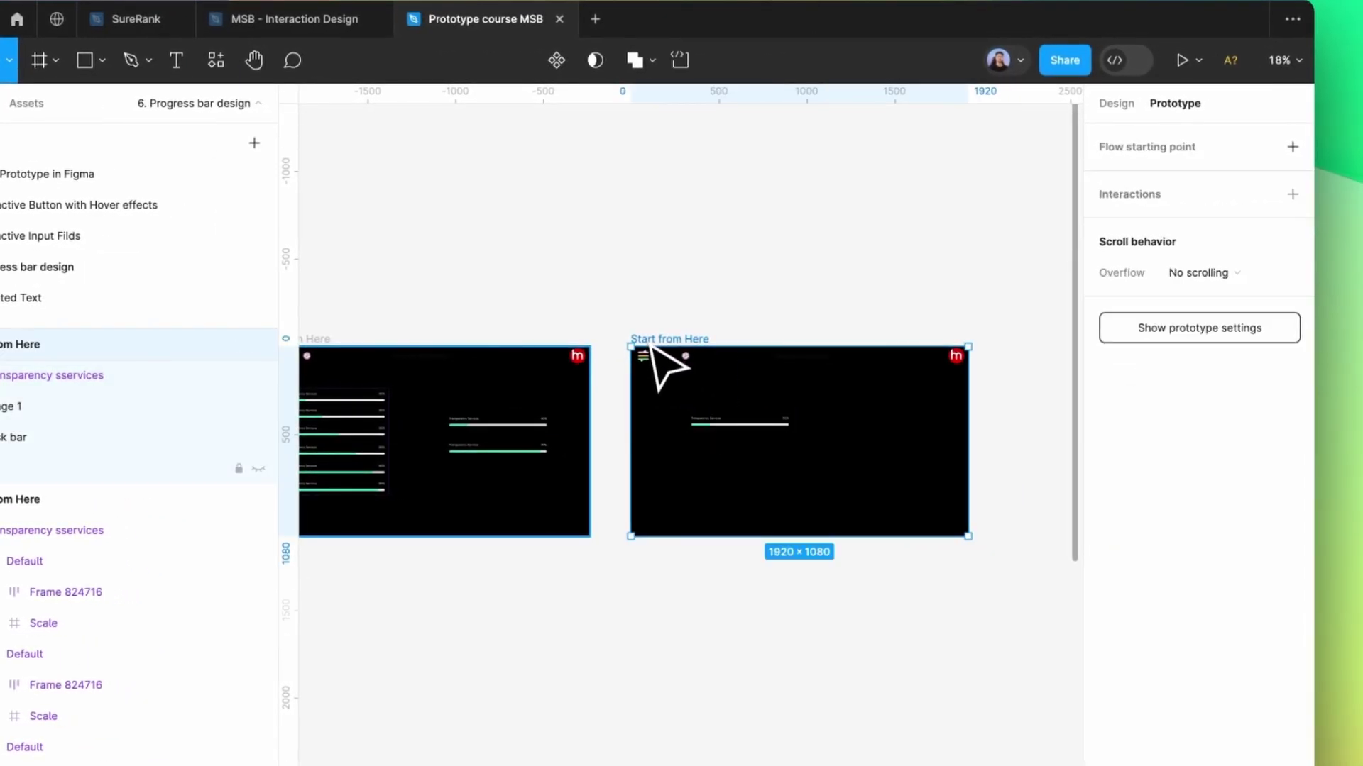
pyautogui.click(1181, 60)
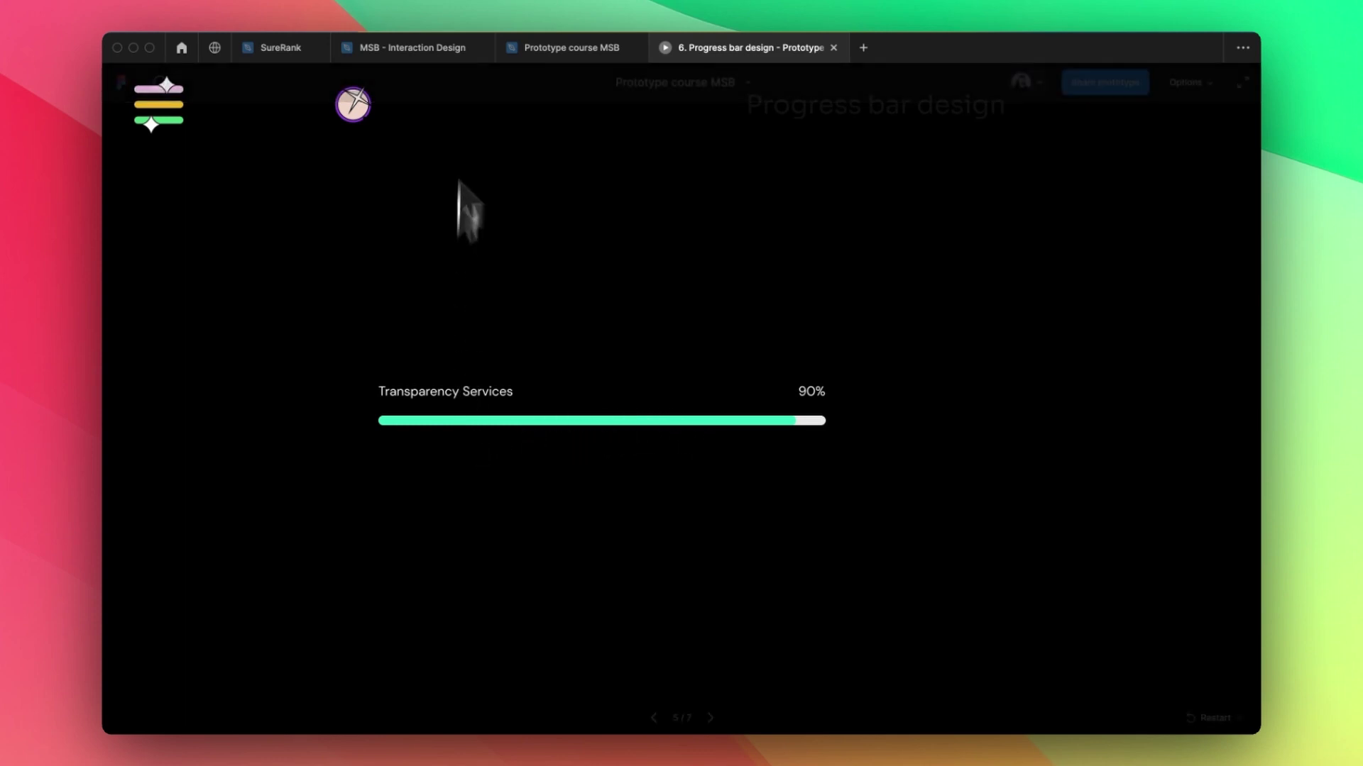
pyautogui.click(522, 48)
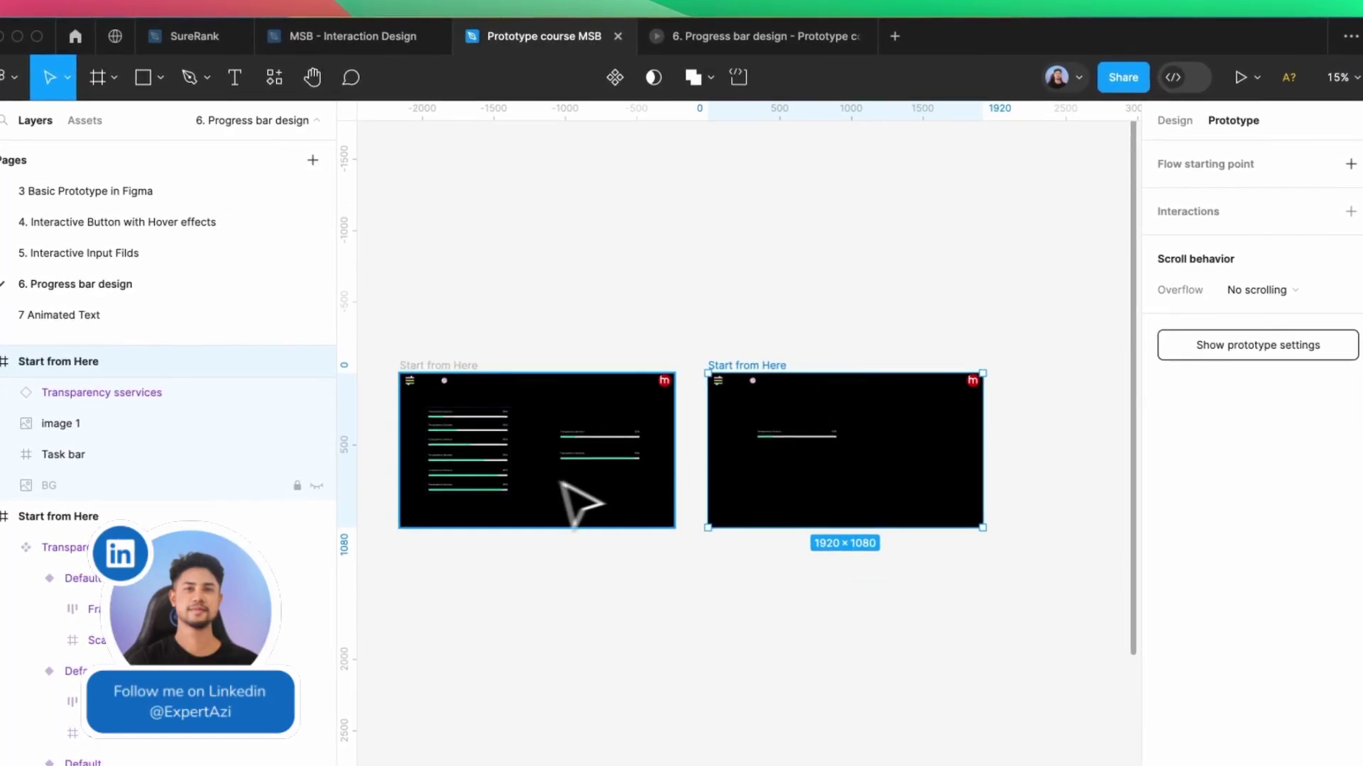
pyautogui.scroll(5, 555, 454)
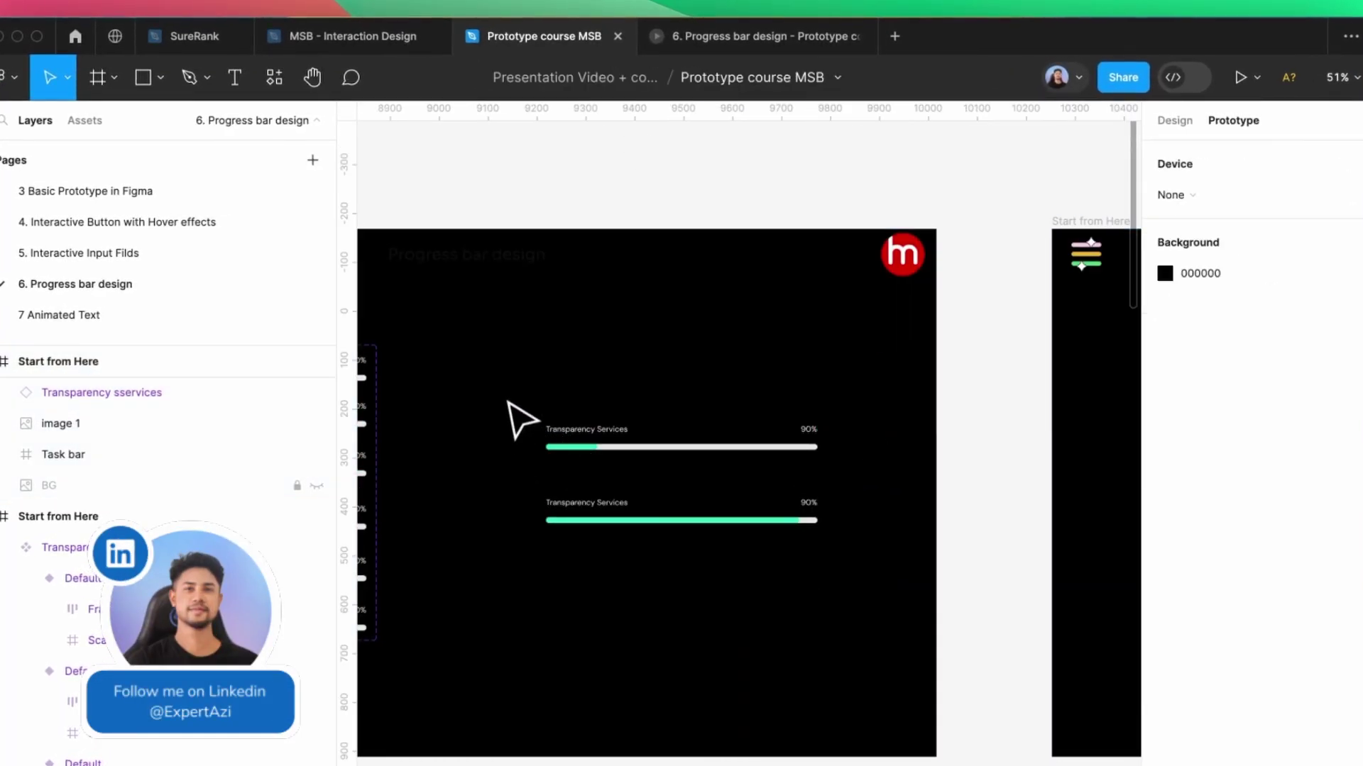
# Merge both Transparency Services bars into a two-variant component set and select the first variant
pyautogui.moveTo(517, 417); pyautogui.dragTo(857, 548)
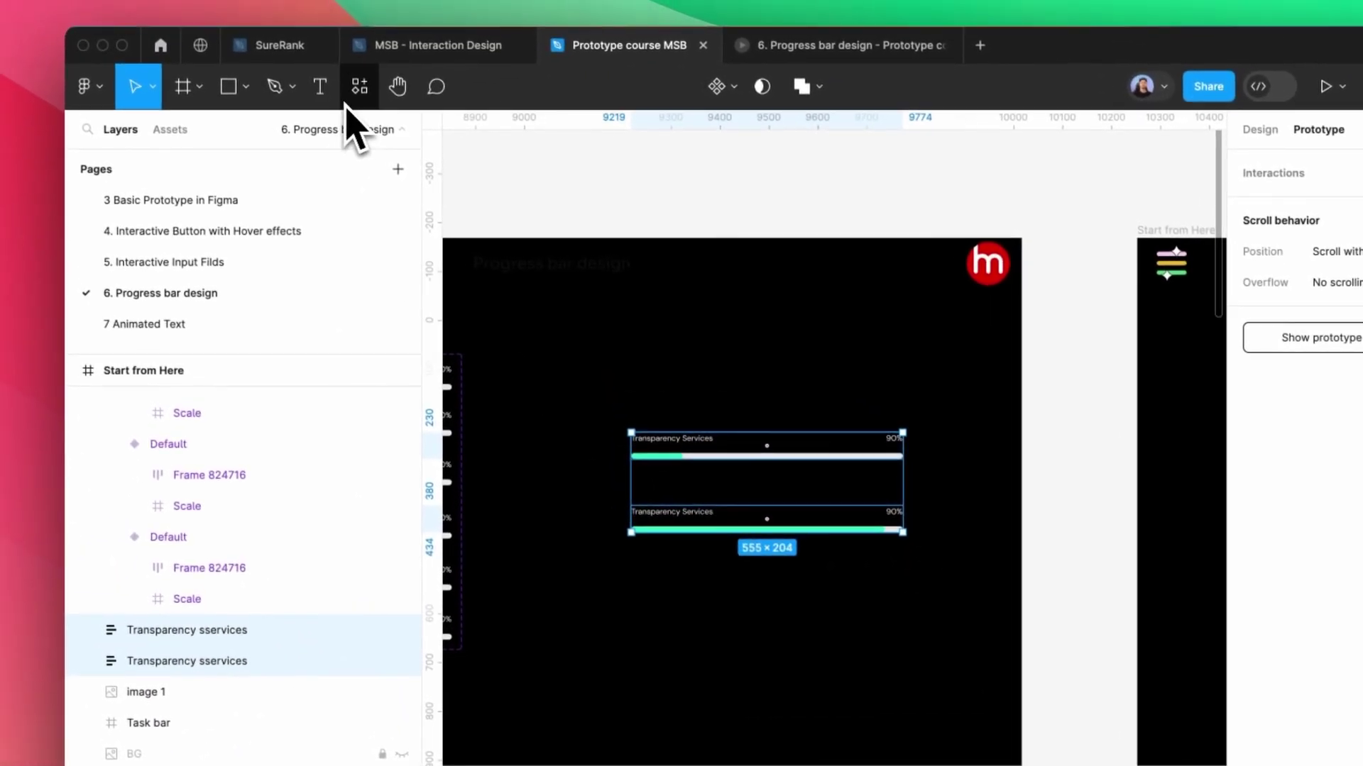
pyautogui.click(734, 97)
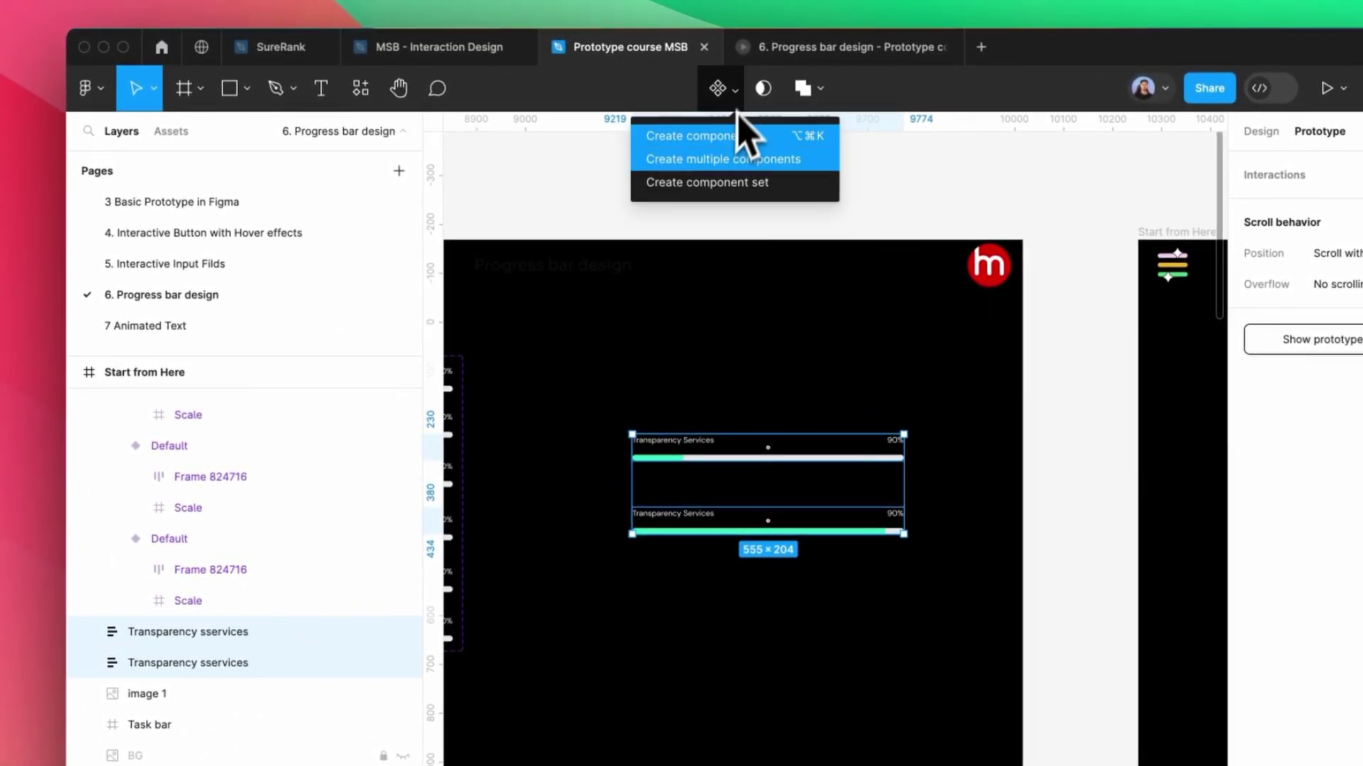
pyautogui.click(726, 182)
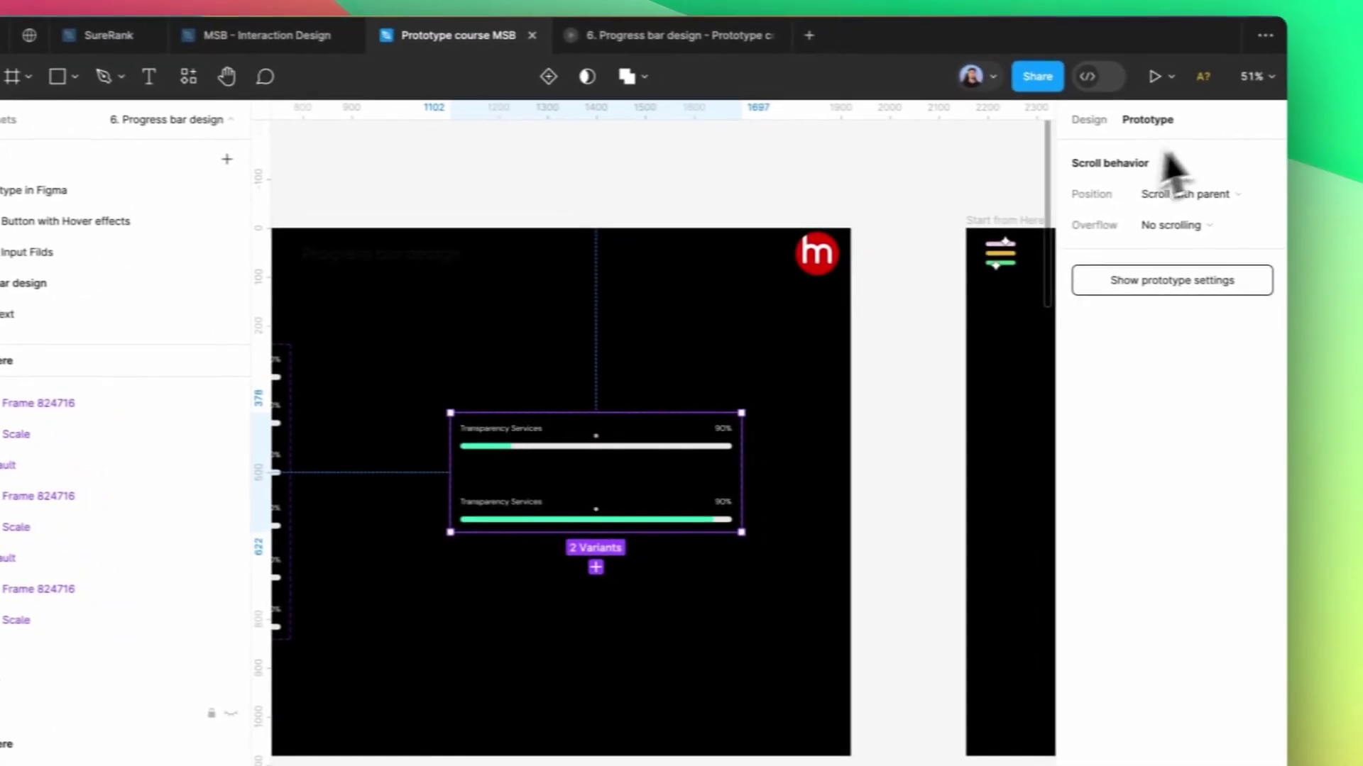
pyautogui.click(704, 439)
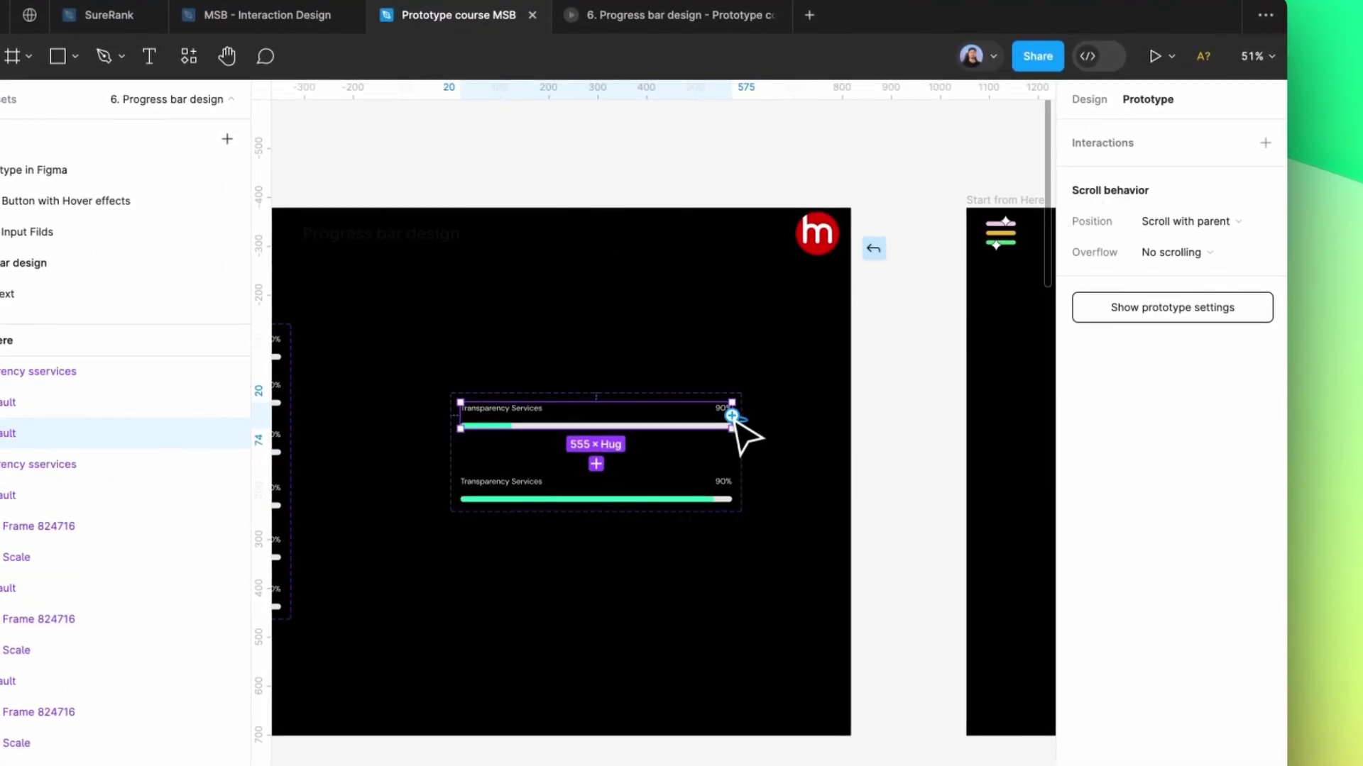
# Link the first Transparency Services variant to the second: After delay 1ms, Smart animate, Slow easing
pyautogui.moveTo(687, 499); pyautogui.dragTo(687, 499)
pyautogui.click(519, 524)
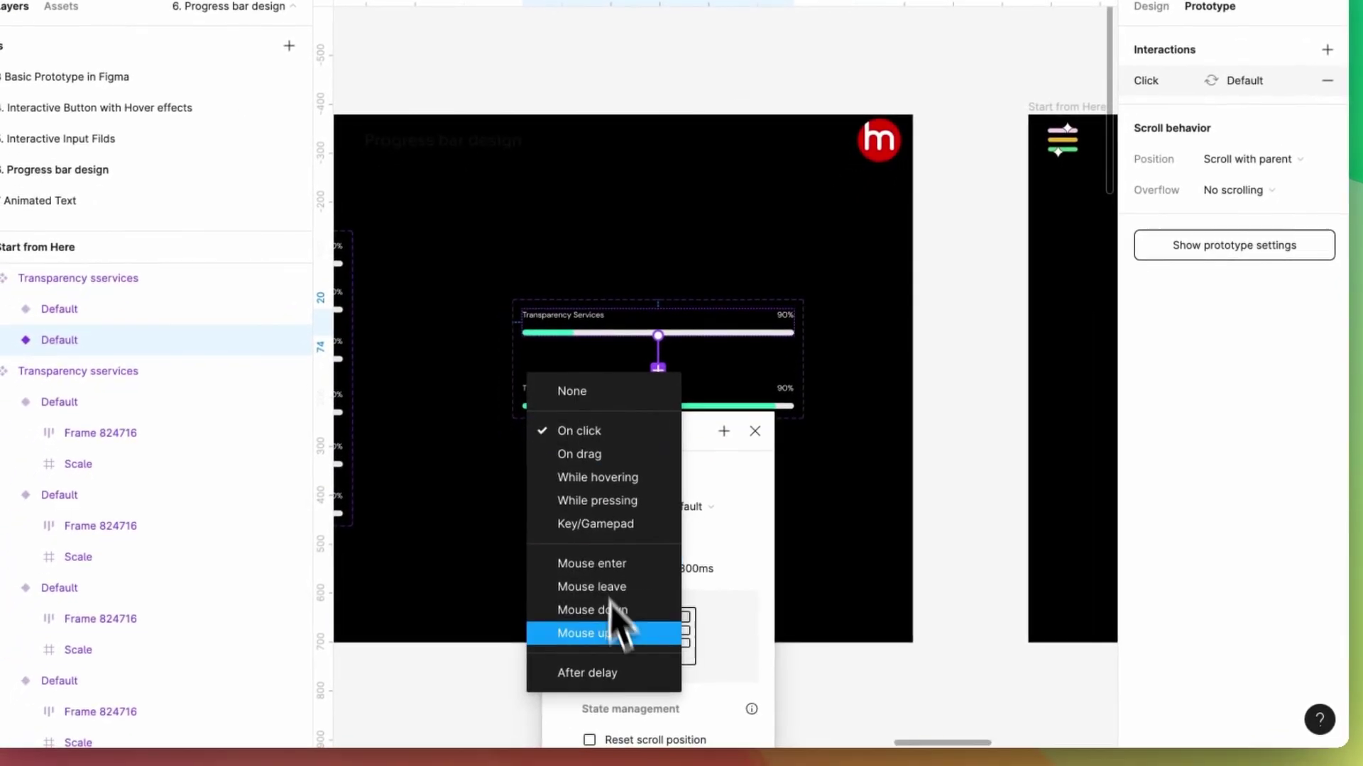
pyautogui.click(537, 765)
pyautogui.click(574, 470)
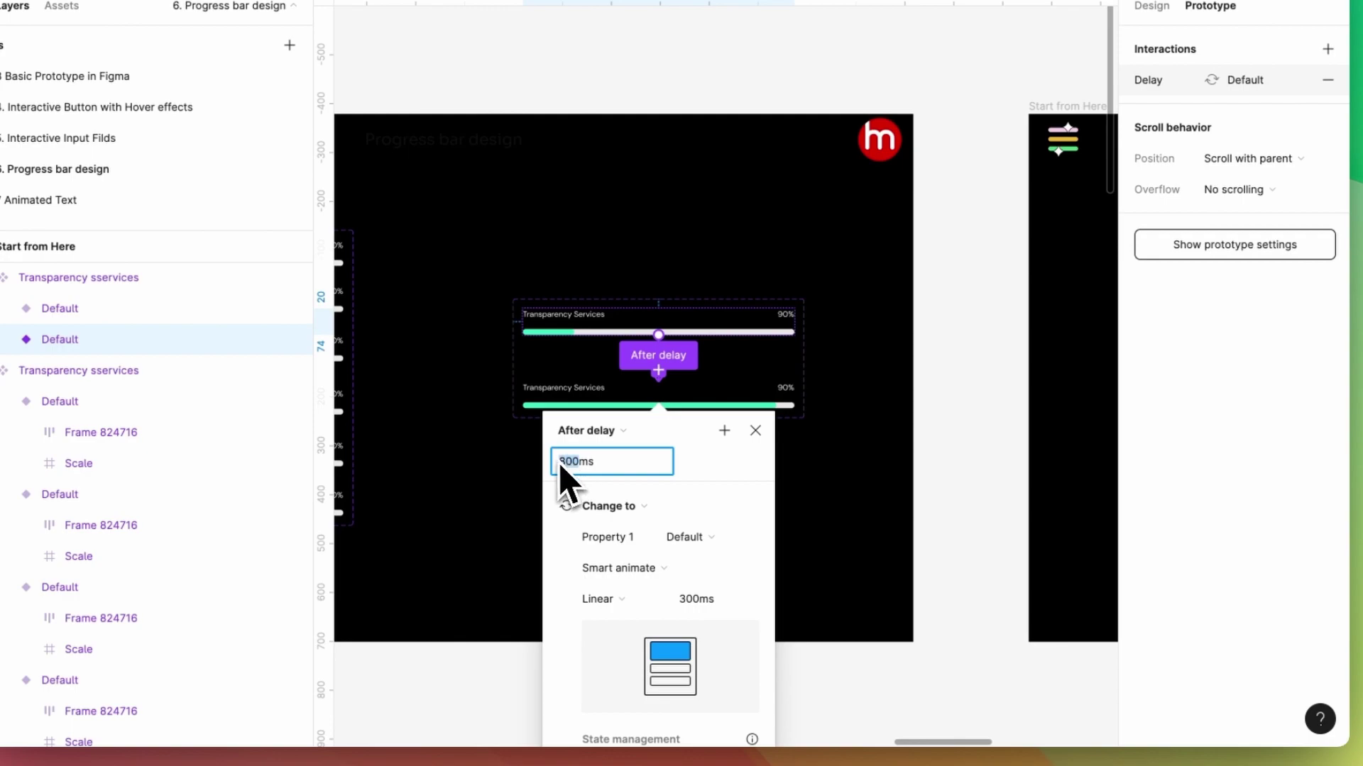
pyautogui.write('1')
pyautogui.click(643, 598)
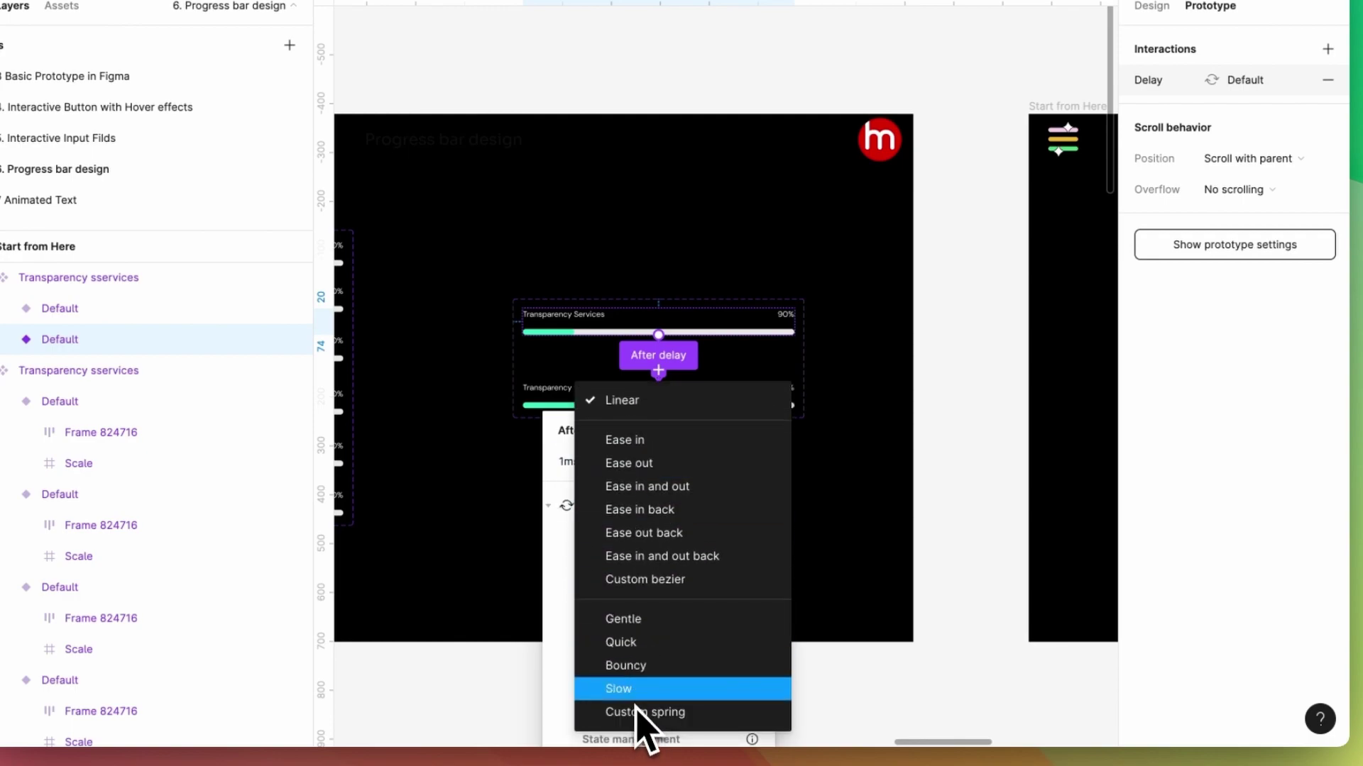
pyautogui.click(642, 688)
pyautogui.click(685, 605)
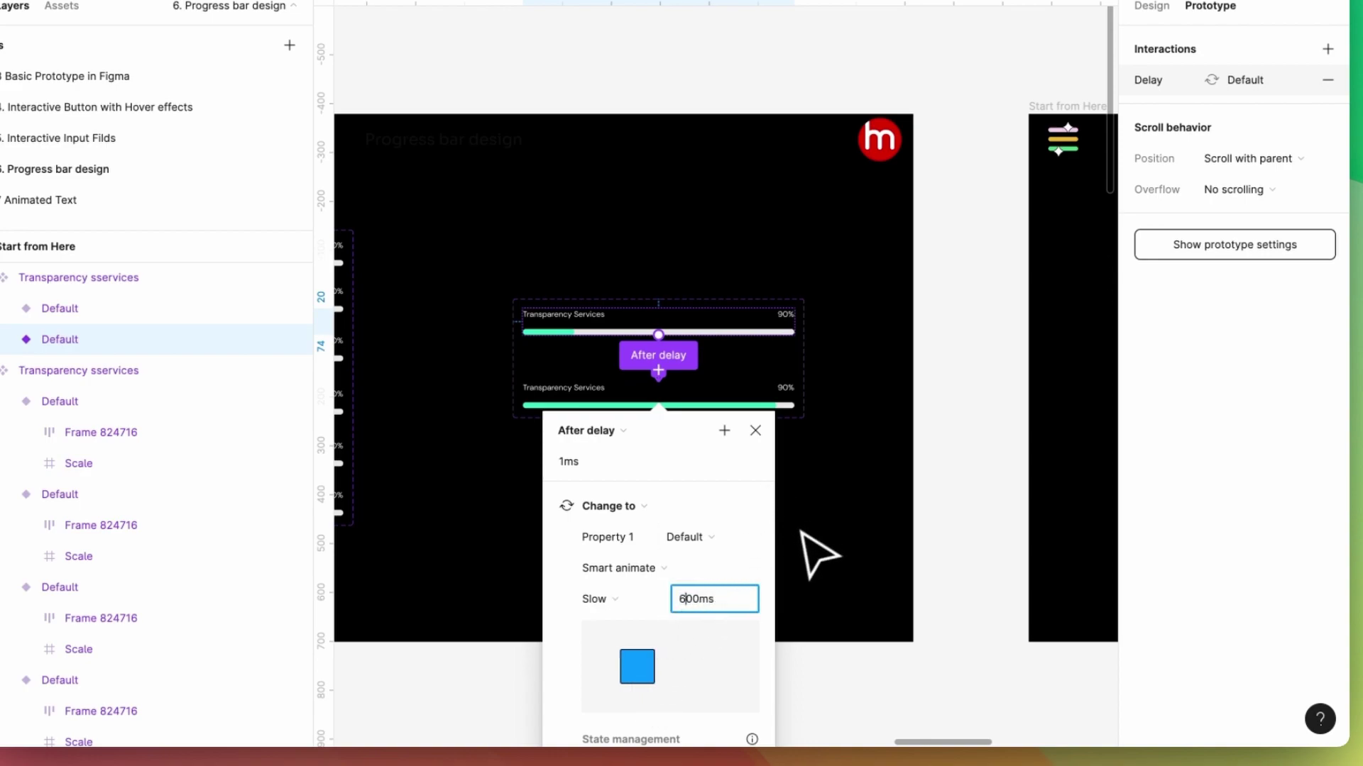
pyautogui.press('Escape')
pyautogui.scroll(-5, 846, 334)
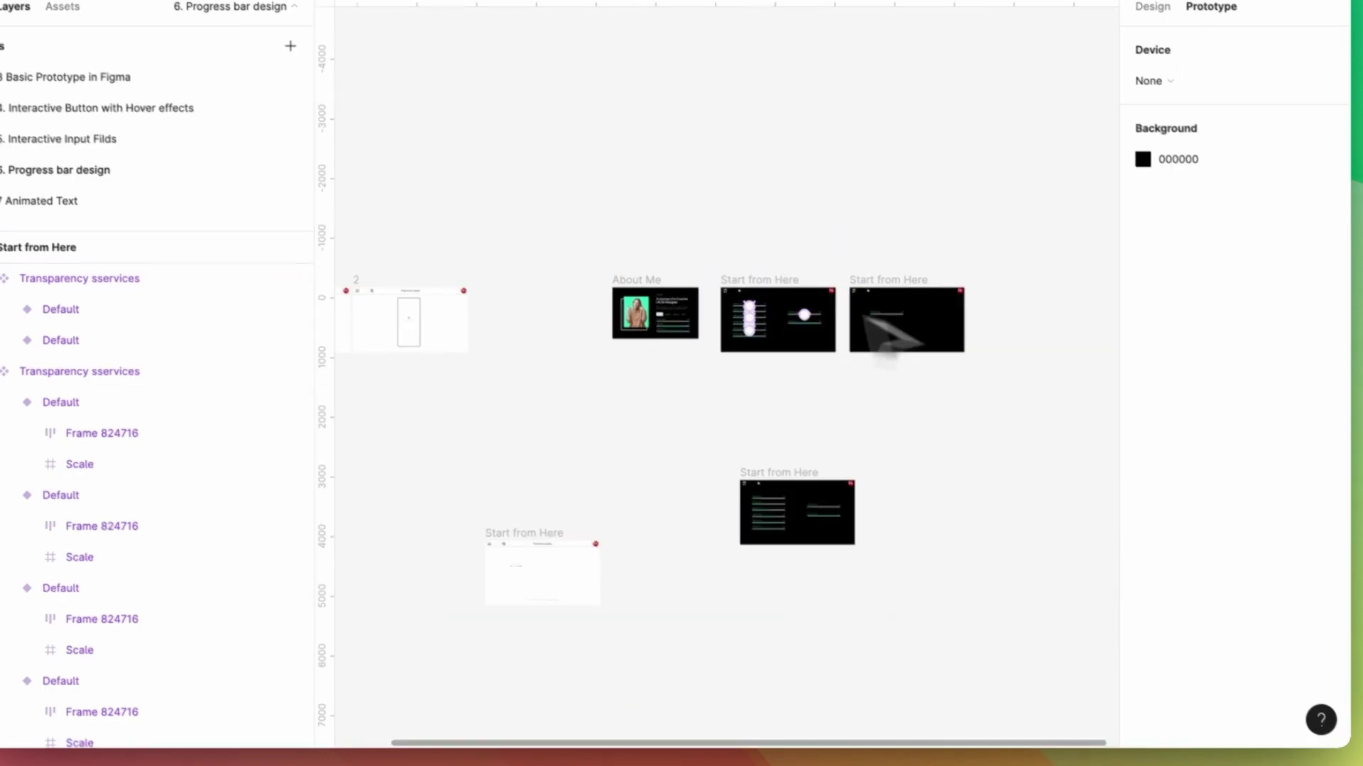
# Rename the new Transparency Services component set to '6'
pyautogui.click(396, 92)
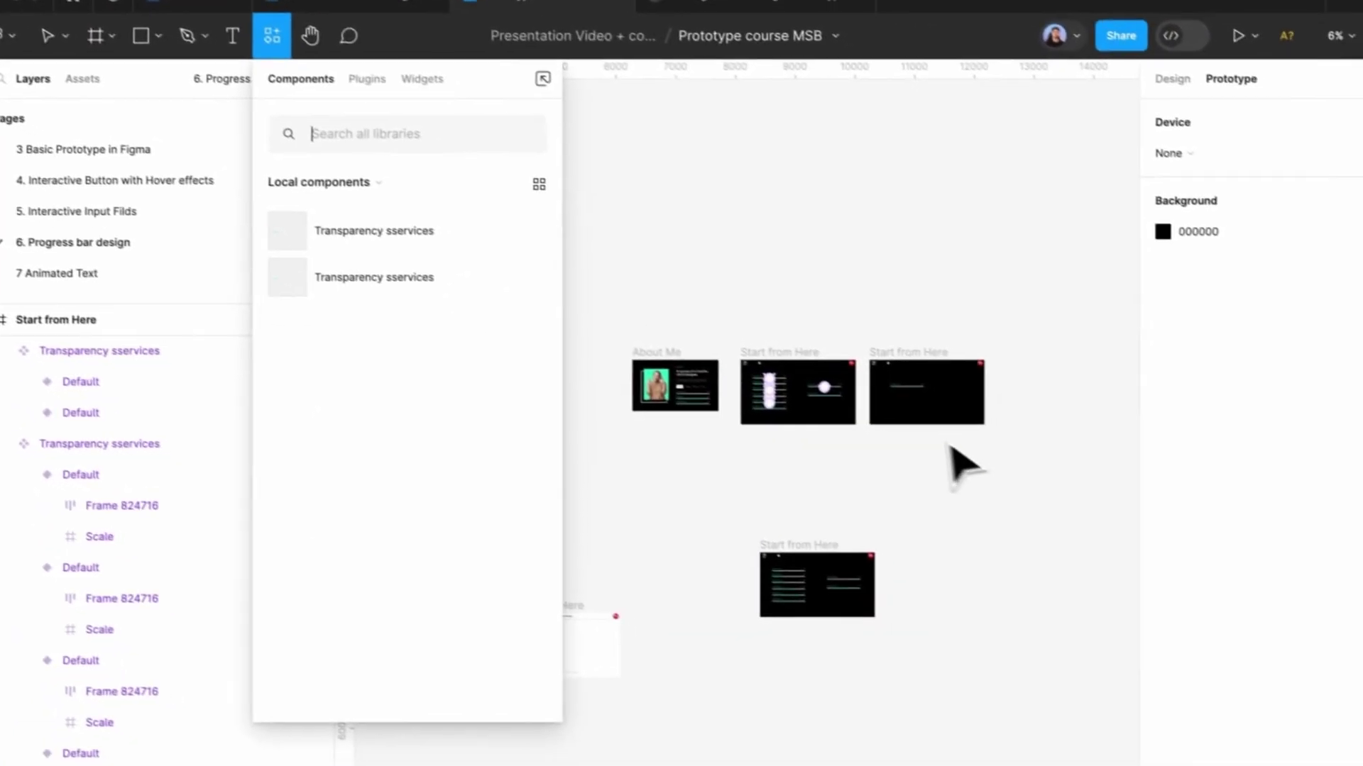
pyautogui.scroll(5, 963, 463)
pyautogui.click(818, 391)
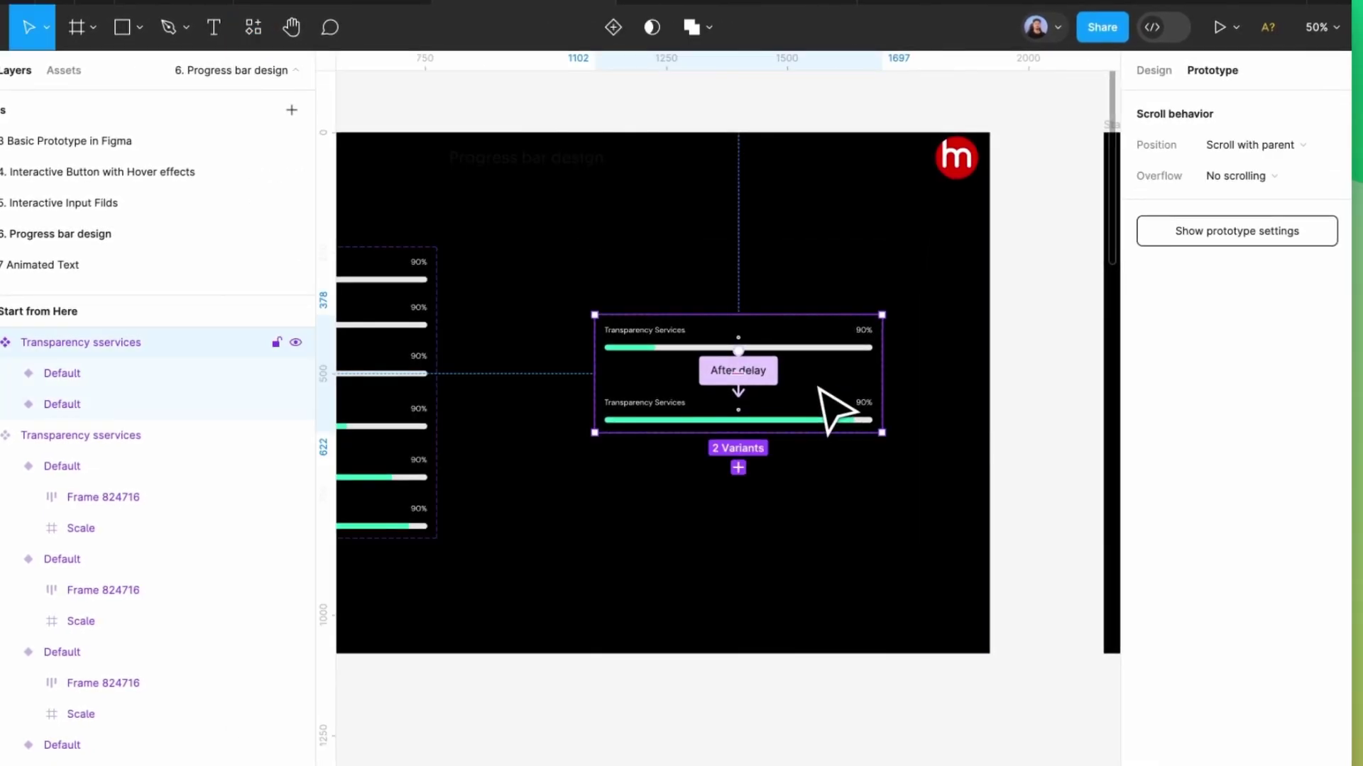
pyautogui.doubleClick(226, 345)
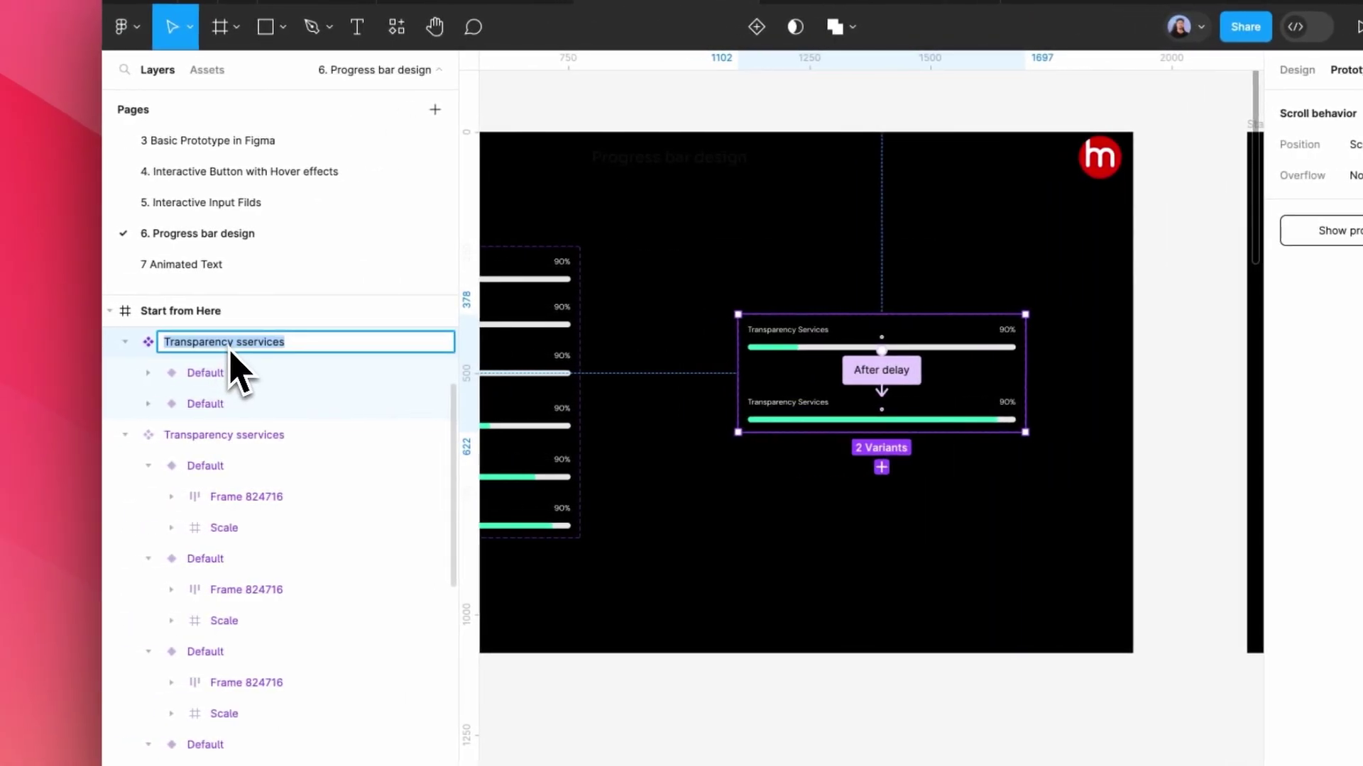
pyautogui.write('6')
pyautogui.press('Return')
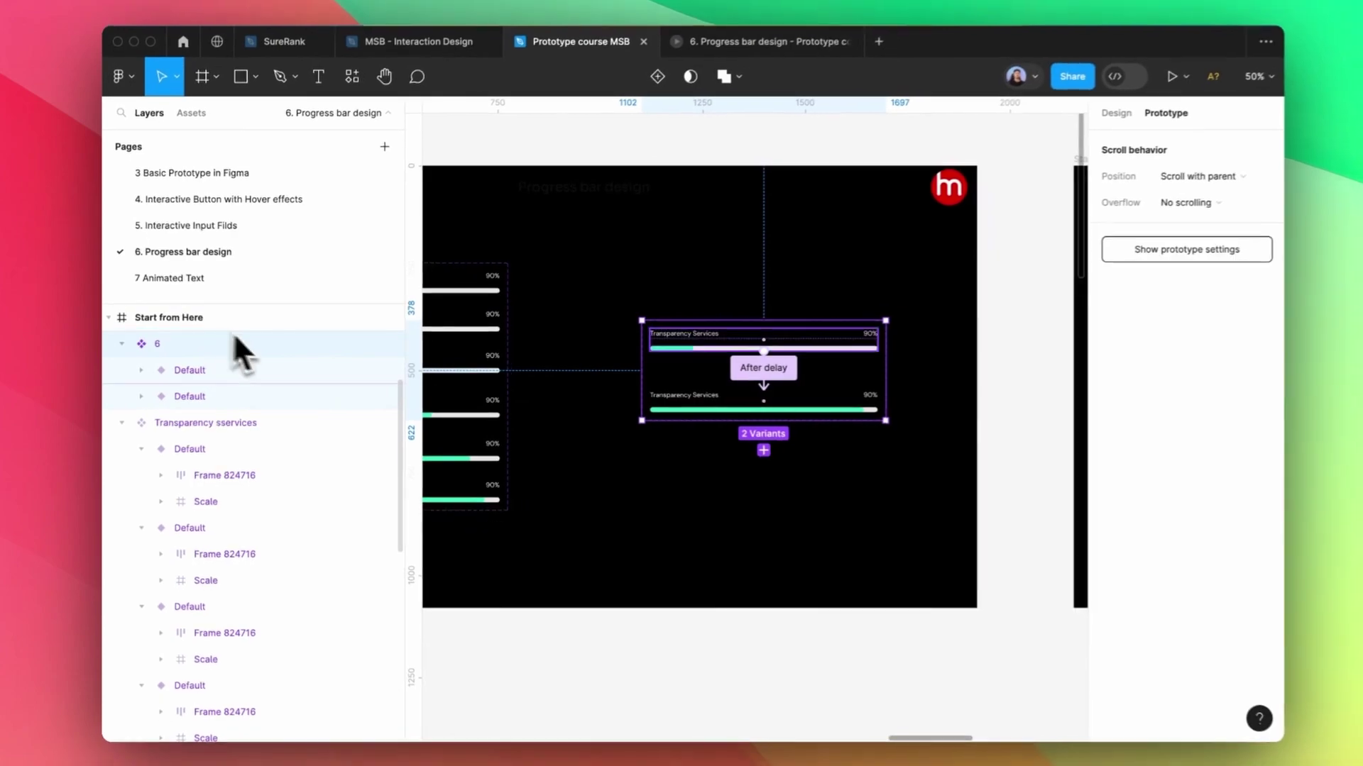
# Place component 6 in the Start from Here frame and preview the filling bars
pyautogui.hotkey('shift', 'i')
pyautogui.moveTo(410, 277); pyautogui.dragTo(900, 469)
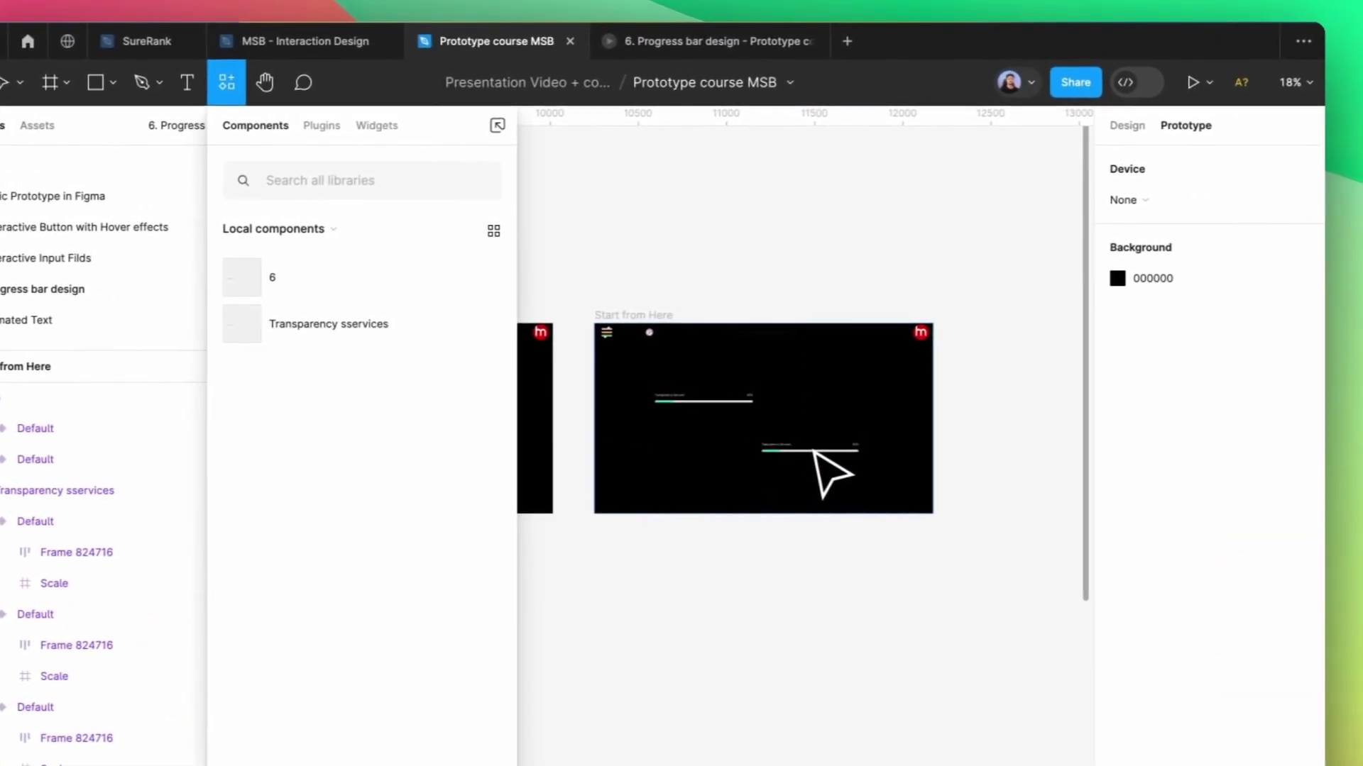
pyautogui.click(618, 316)
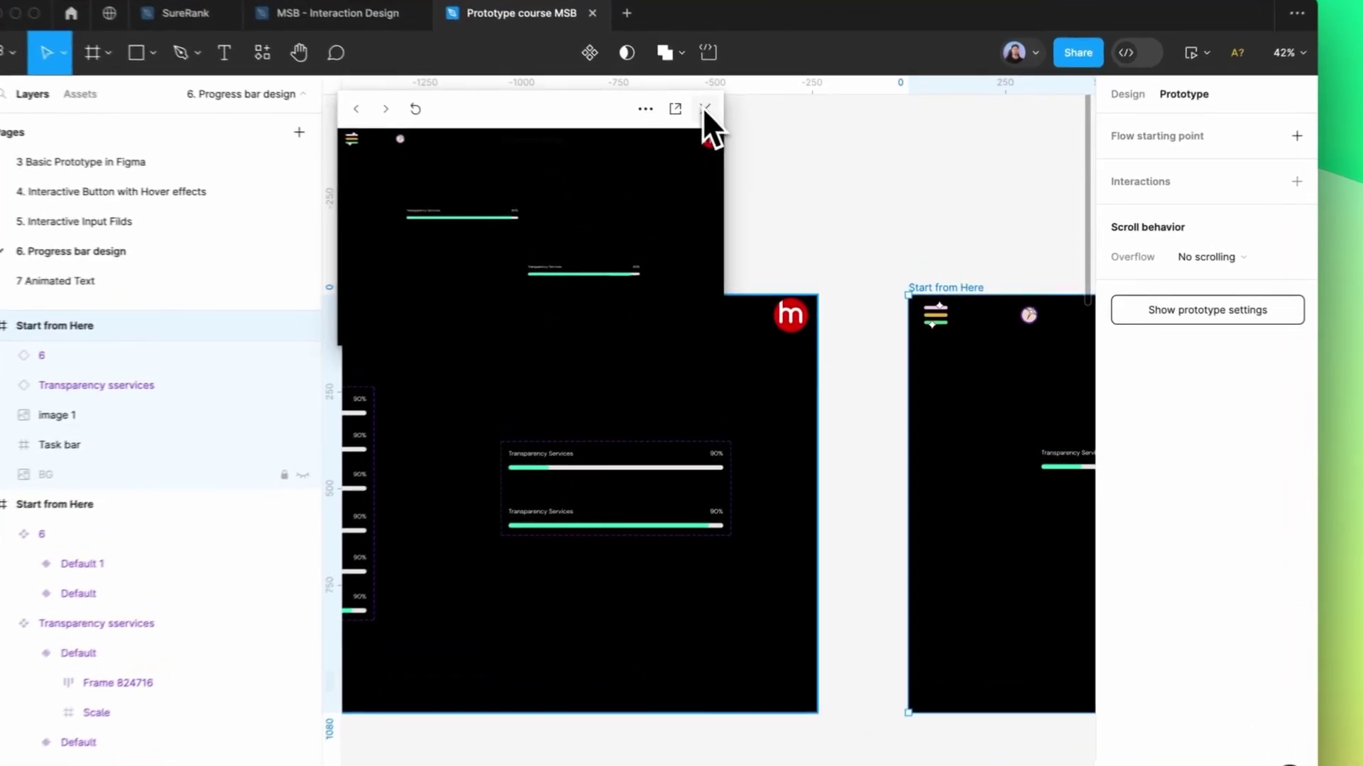
pyautogui.click(731, 130)
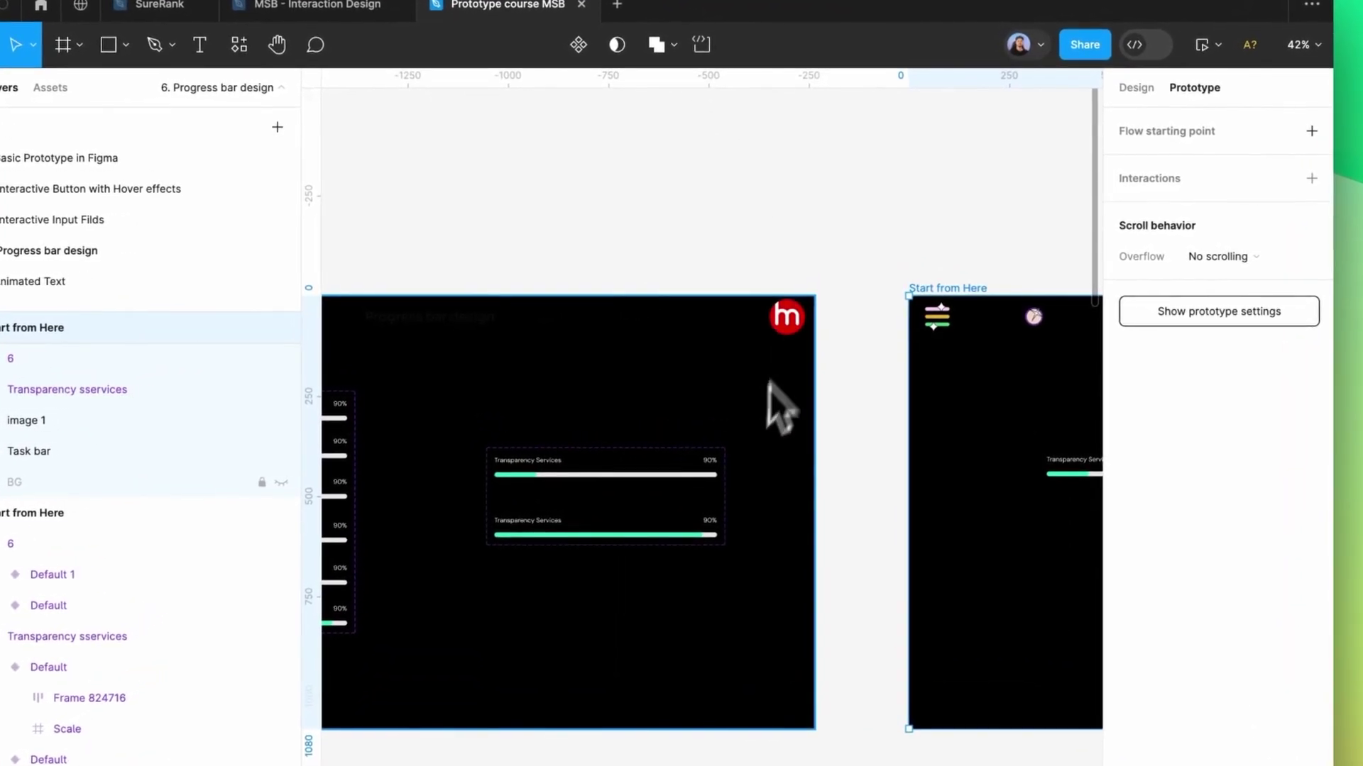
pyautogui.scroll(-5, 770, 405)
pyautogui.scroll(5, 708, 400)
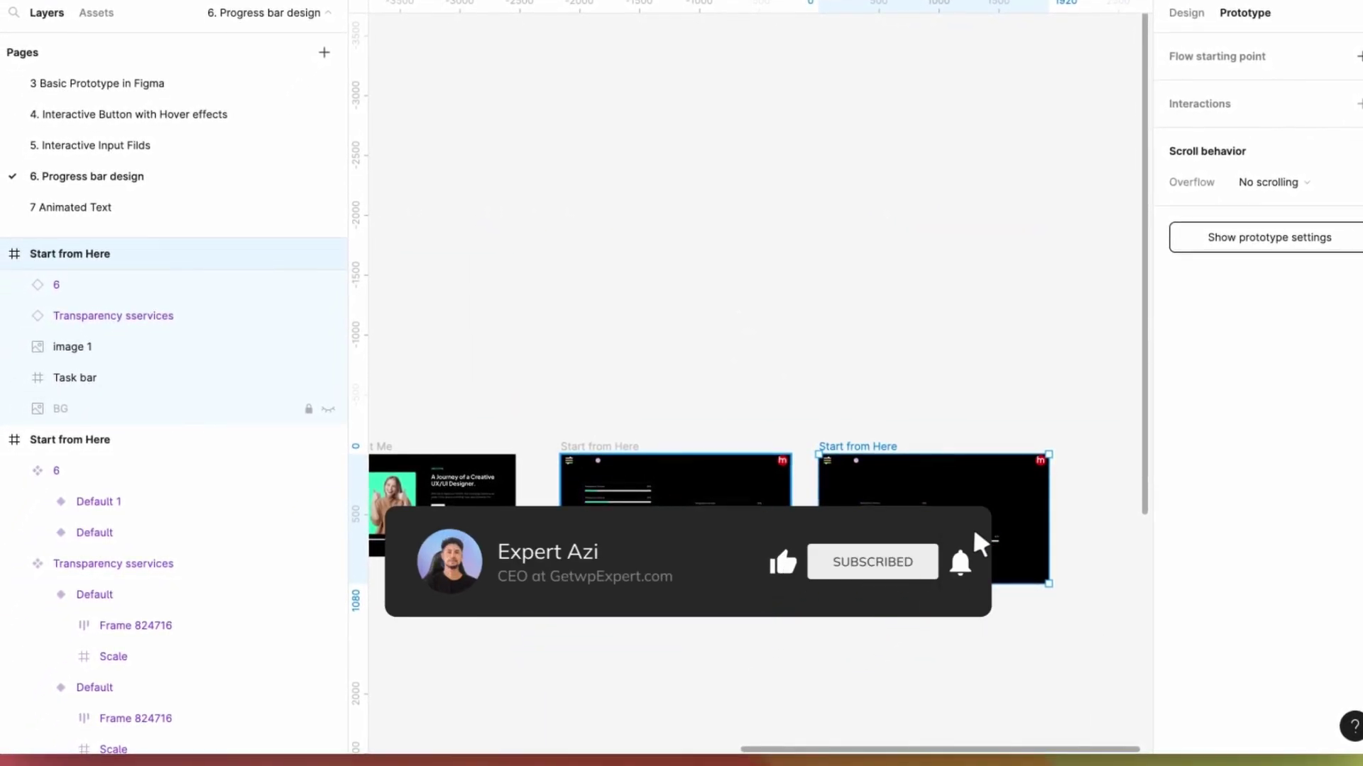
pyautogui.click(973, 527)
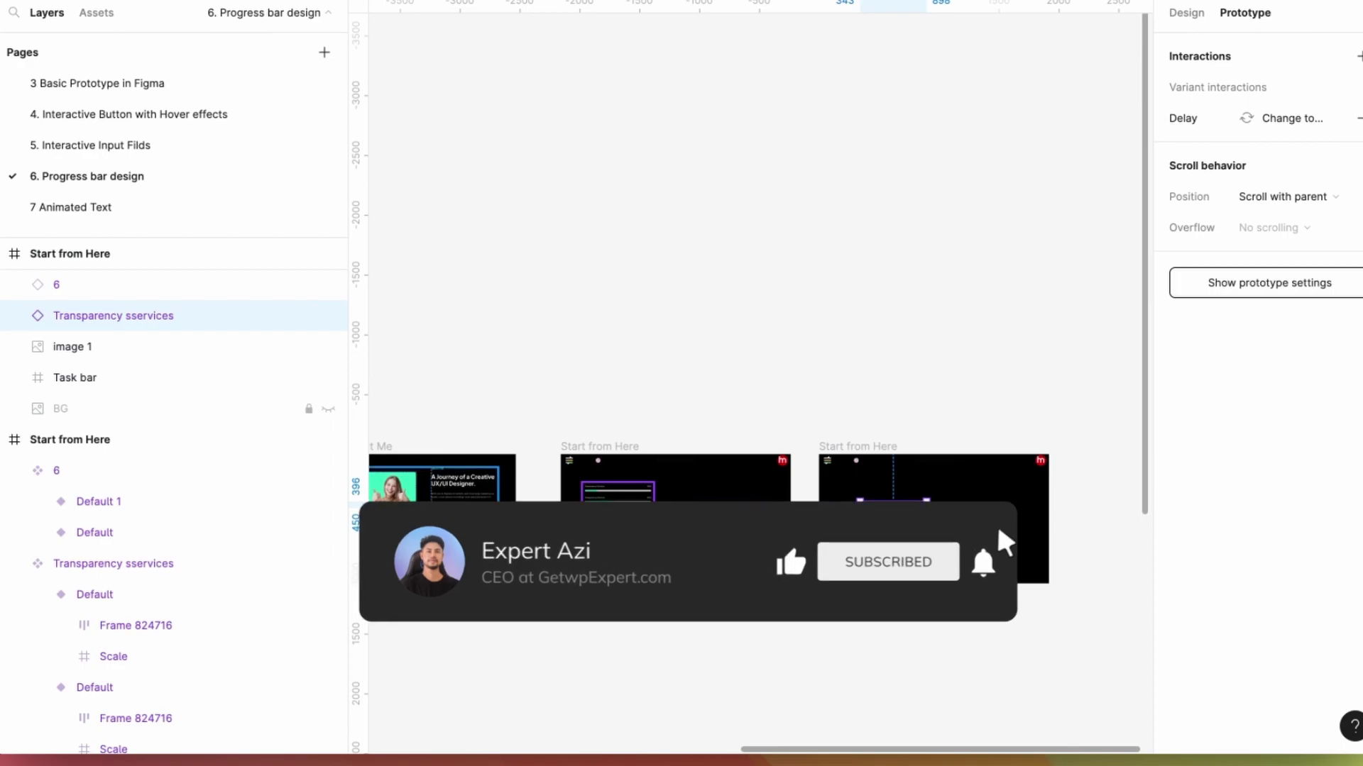
pyautogui.click(457, 547)
pyautogui.scroll(5, 472, 557)
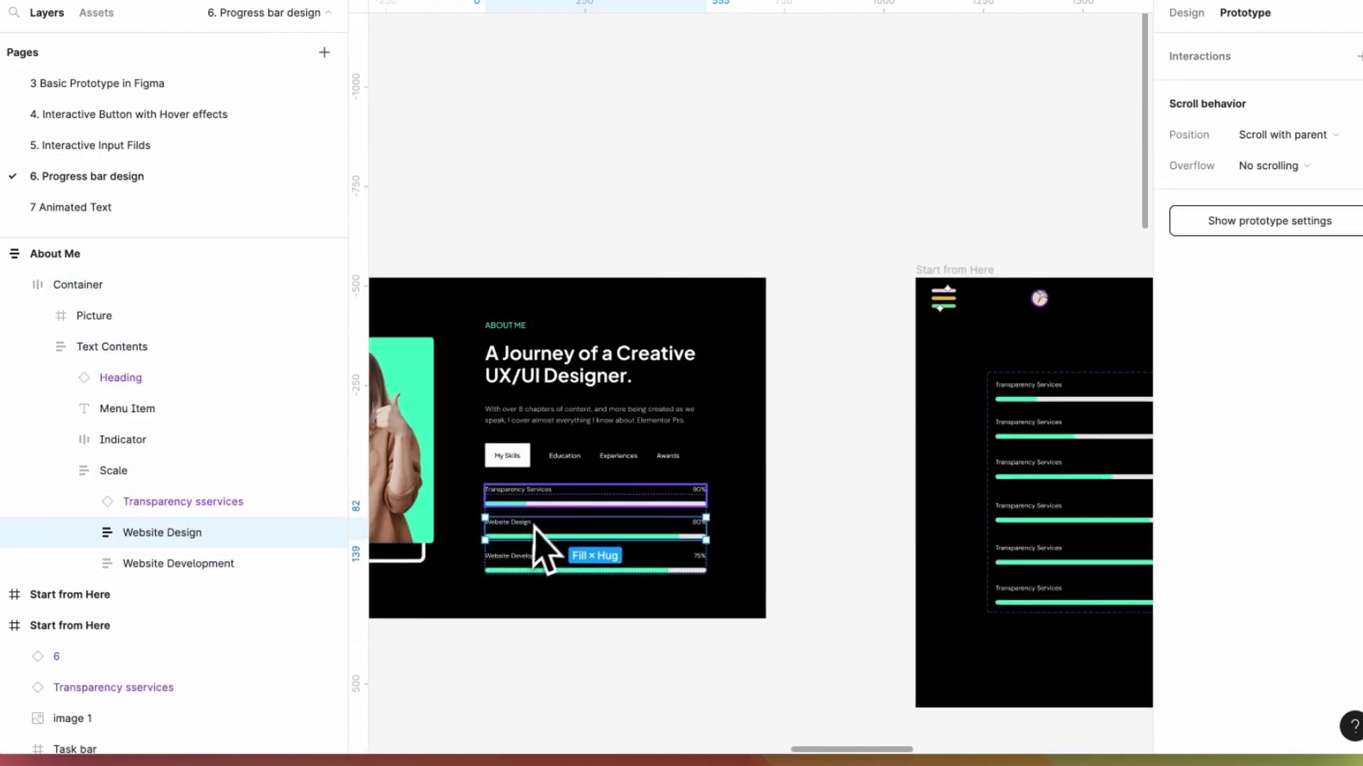
pyautogui.scroll(-3, 535, 526)
pyautogui.scroll(-3, 522, 487)
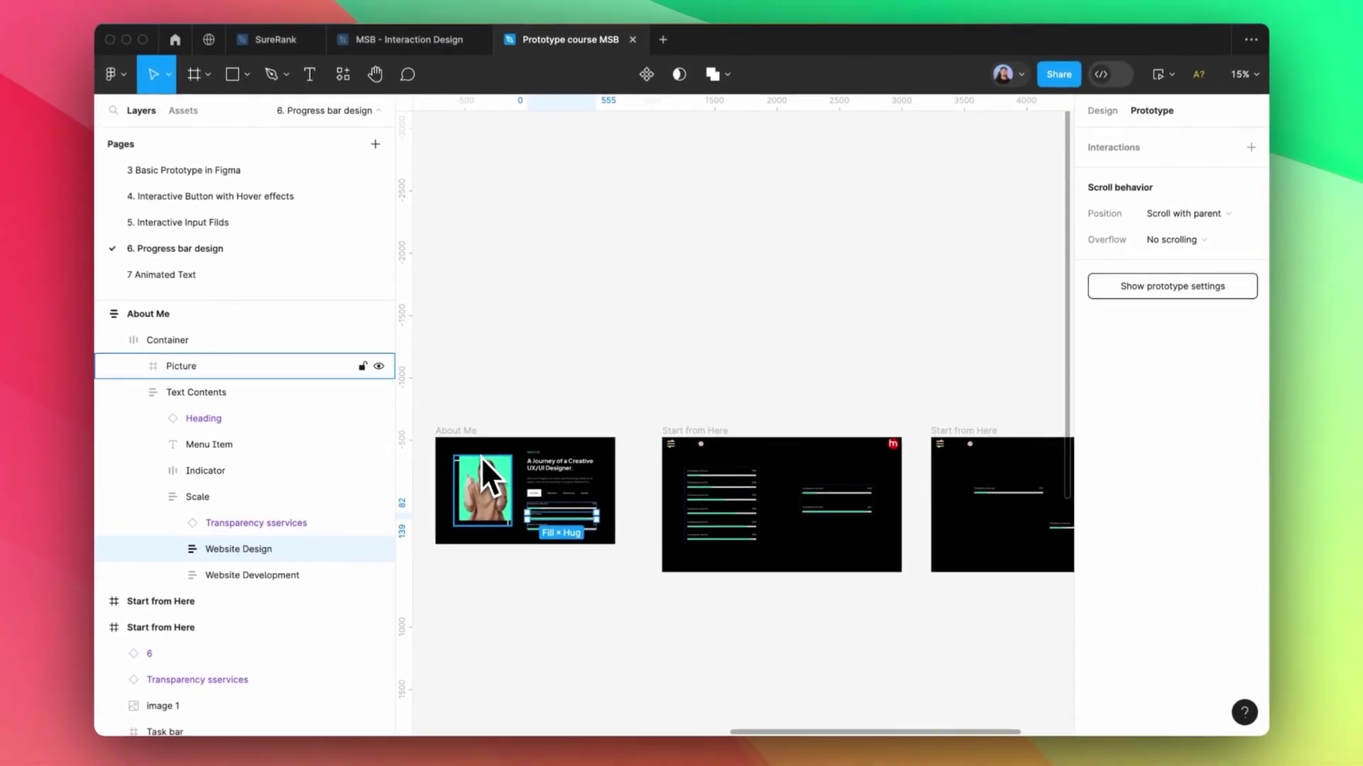
pyautogui.scroll(-5, 482, 458)
pyautogui.click(538, 470)
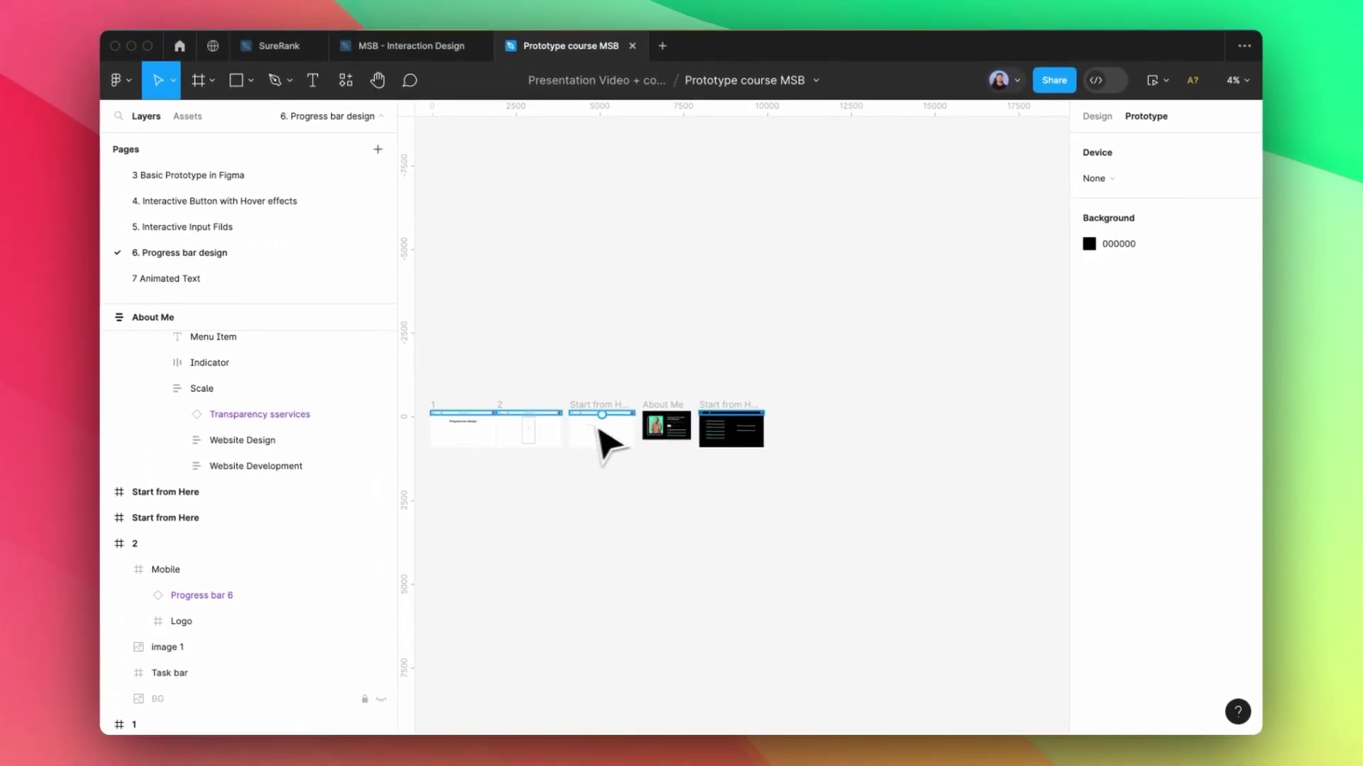
pyautogui.scroll(3, 562, 449)
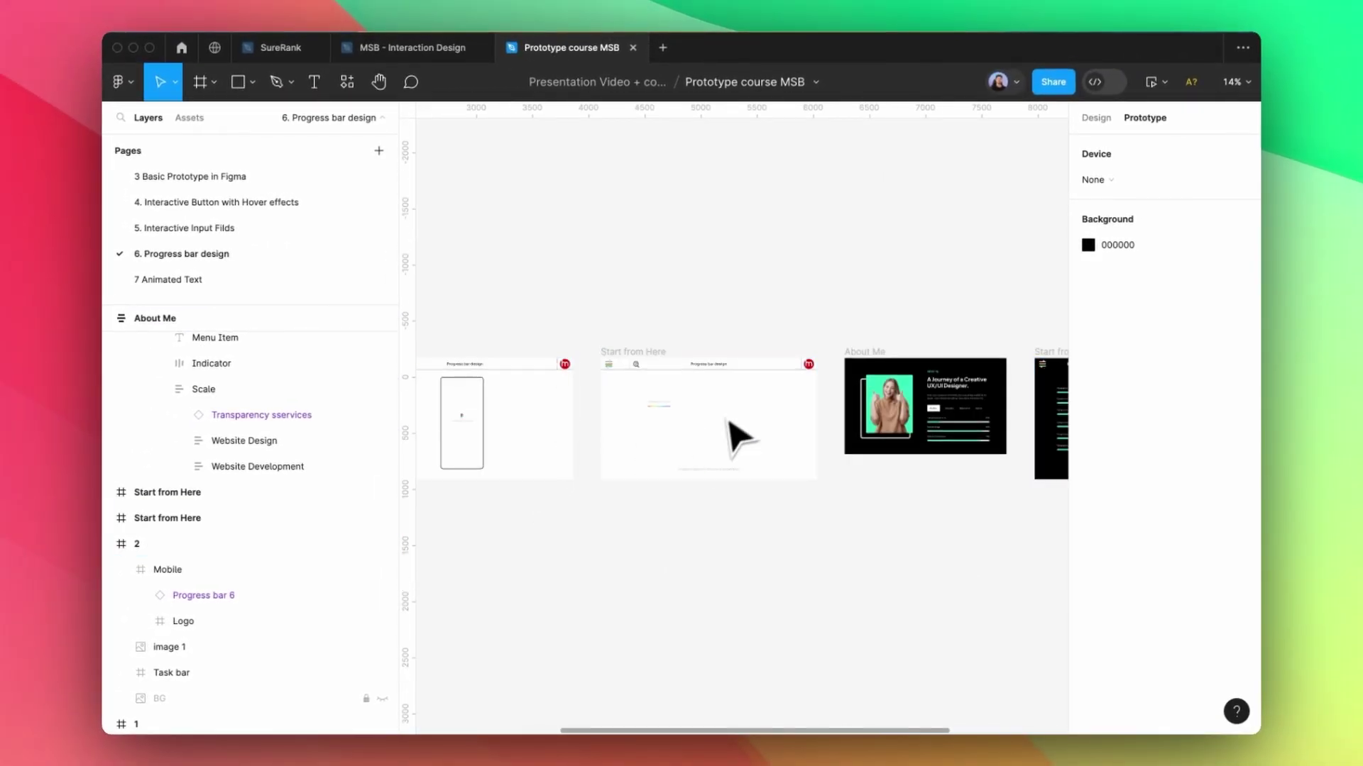
pyautogui.scroll(1, 659, 427)
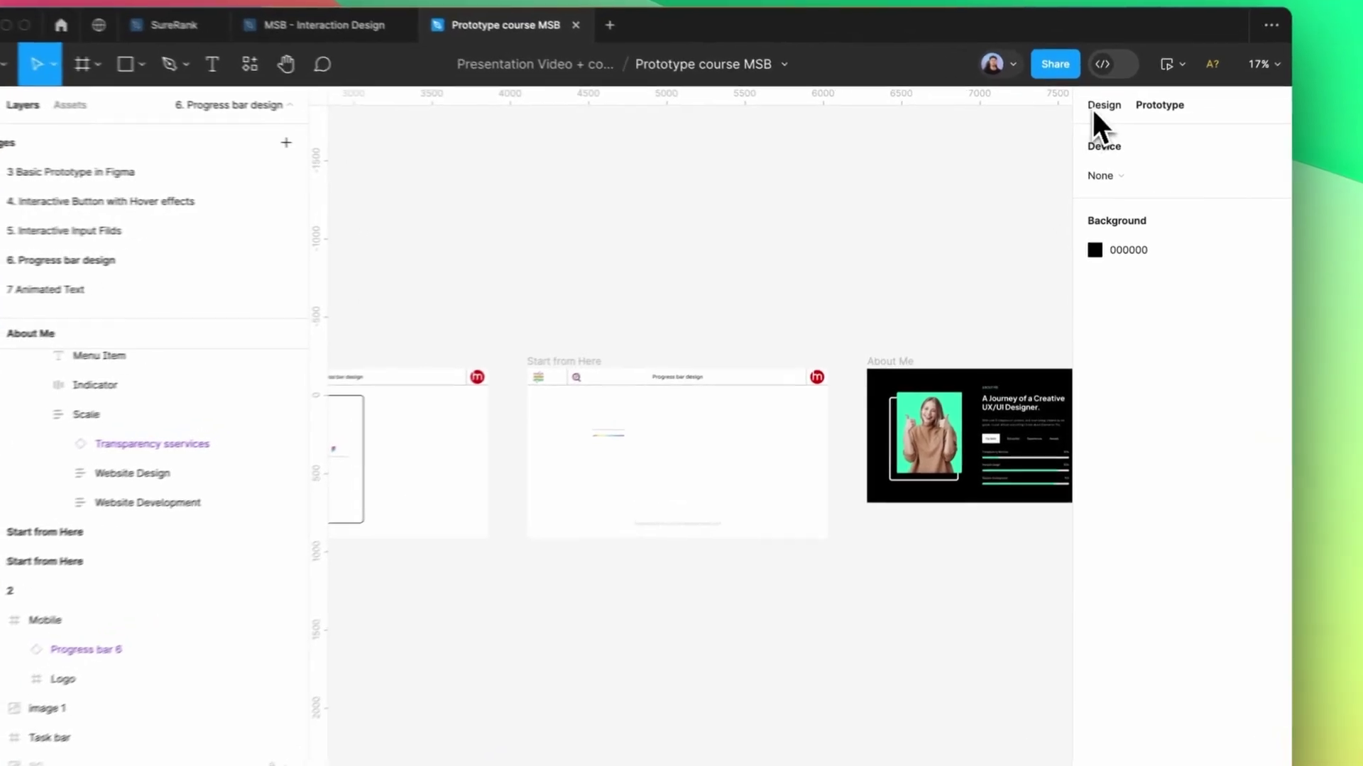
pyautogui.click(1095, 117)
pyautogui.click(660, 406)
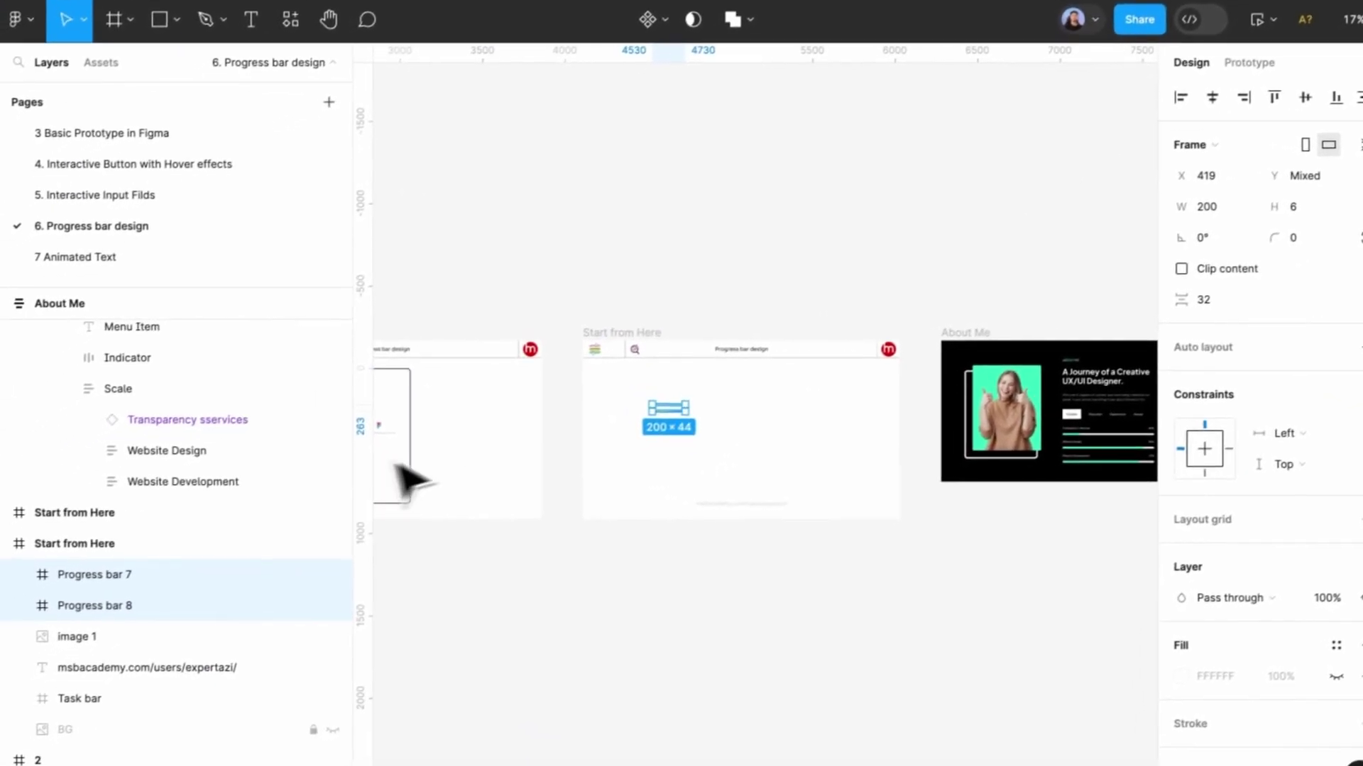